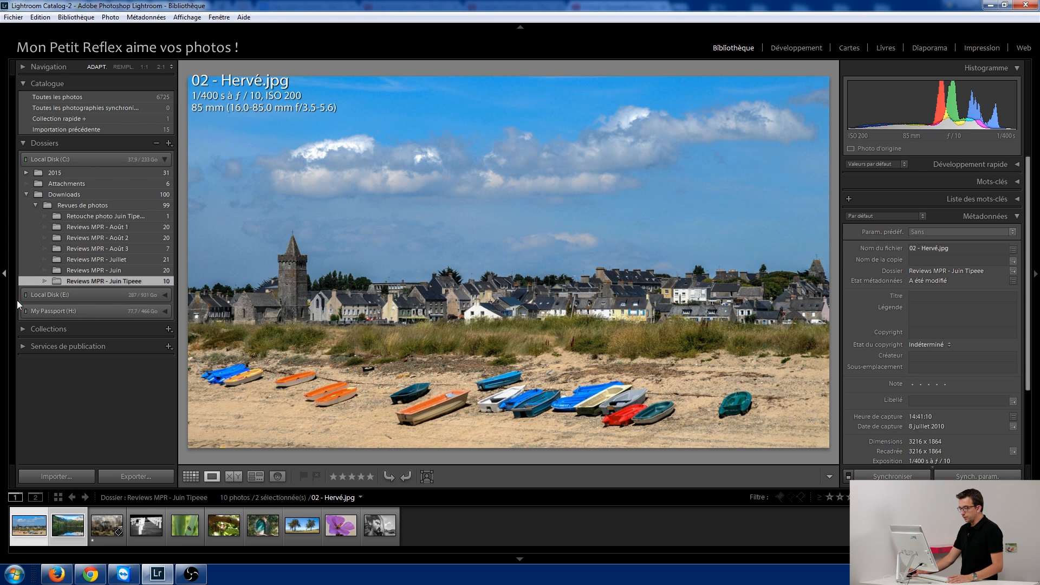
Step: In the Develop module, reset the adjustment brush effects and paint over the village houses with contrast lowered to -63
click(3, 312)
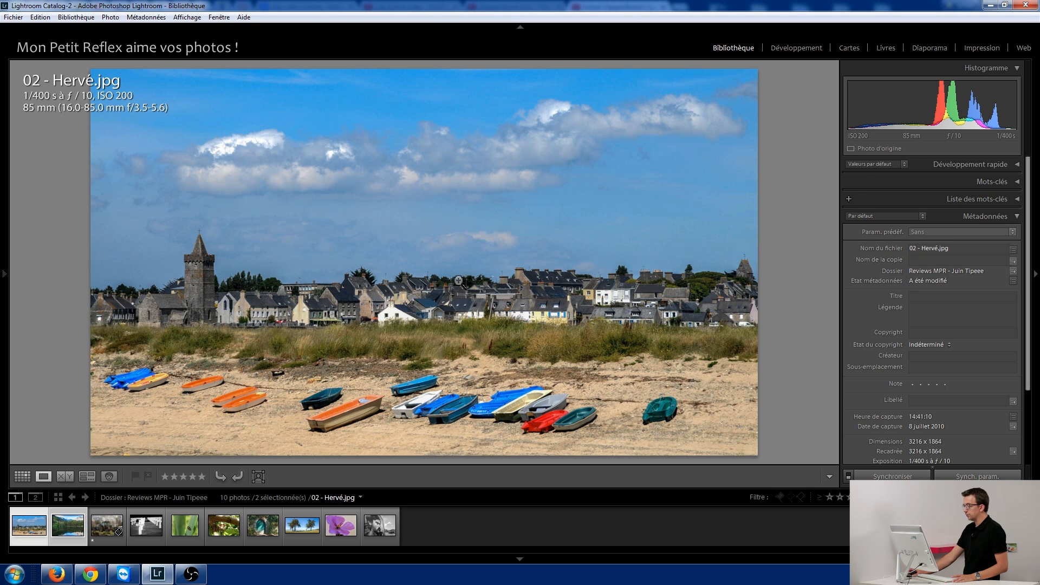
click(796, 48)
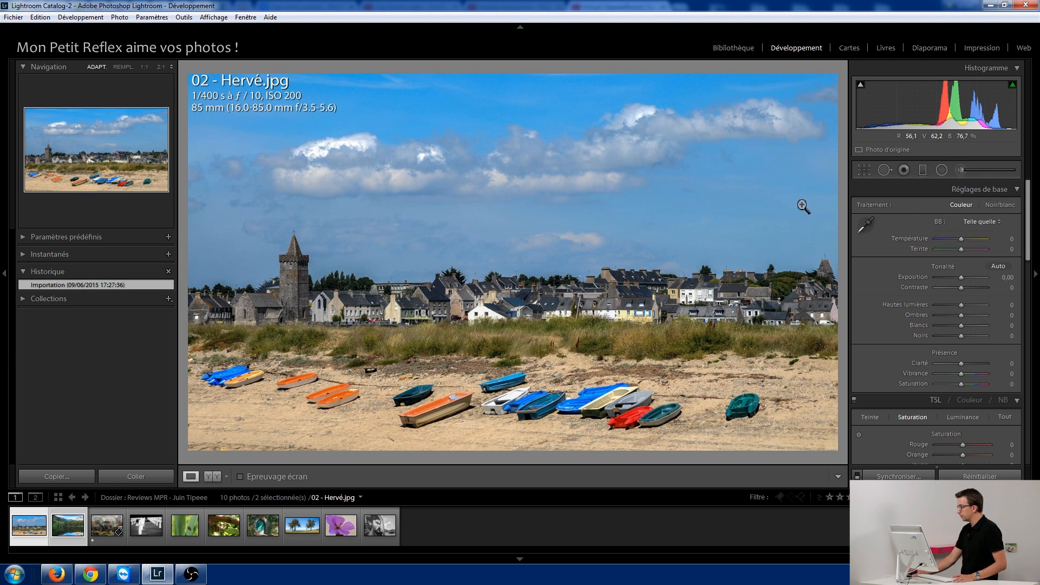
click(961, 170)
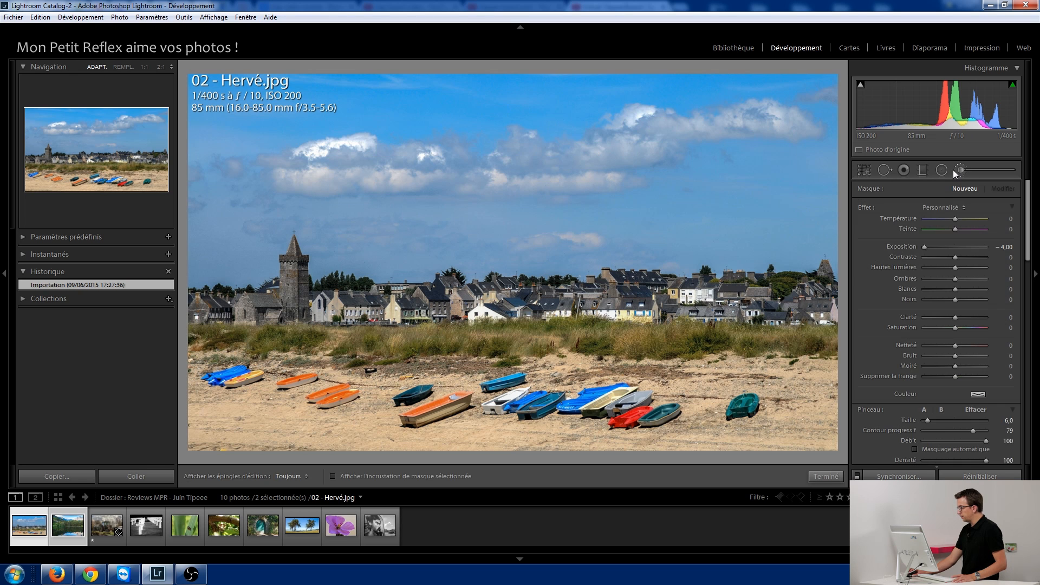
double_click(859, 208)
key(h)
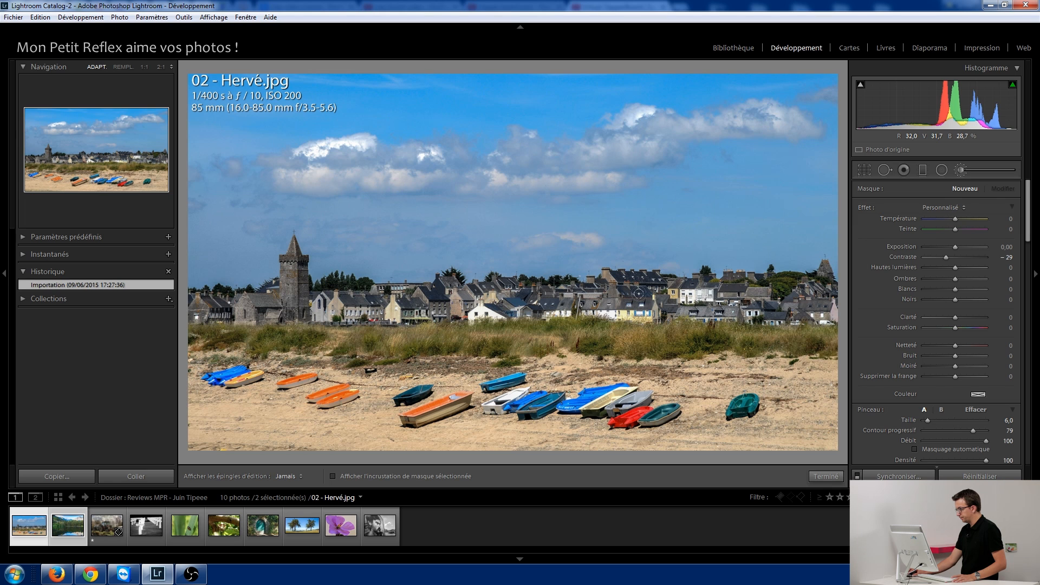
drag(656, 292, 658, 293)
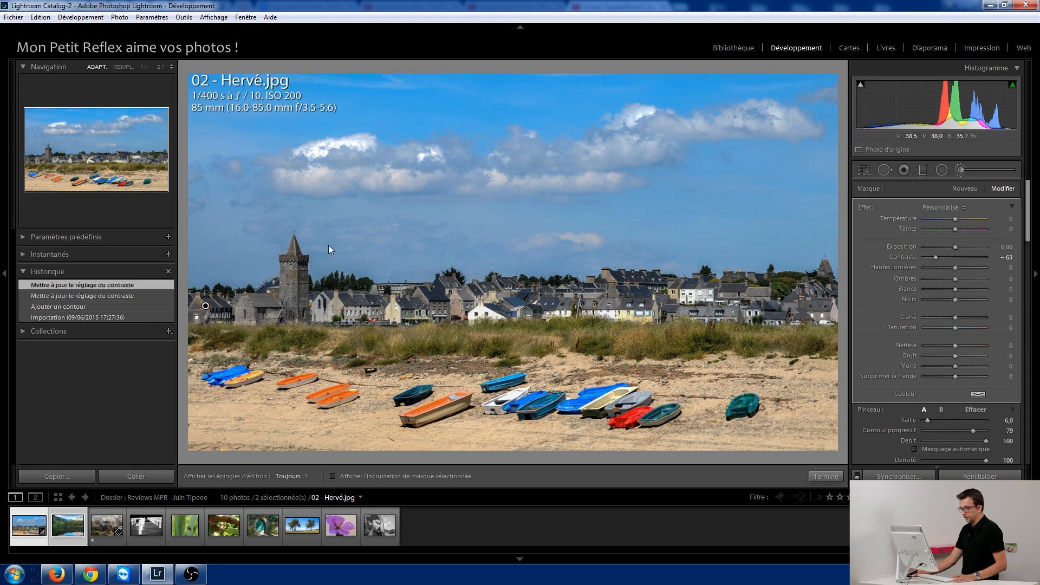
Step: Compare the imported state with the latest contrast adjustment in the history and close the adjustment brush
click(96, 315)
click(99, 285)
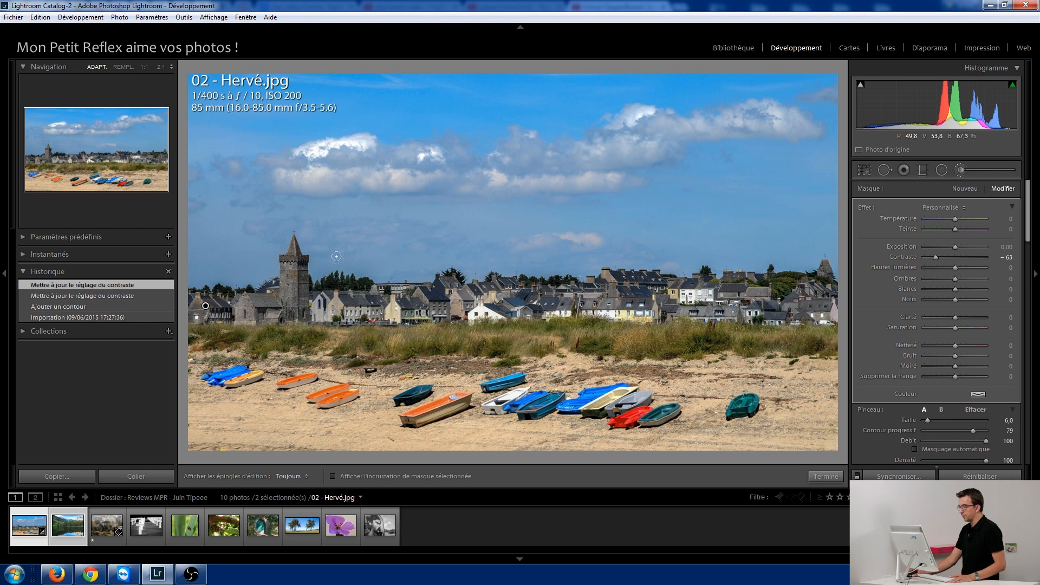
click(967, 168)
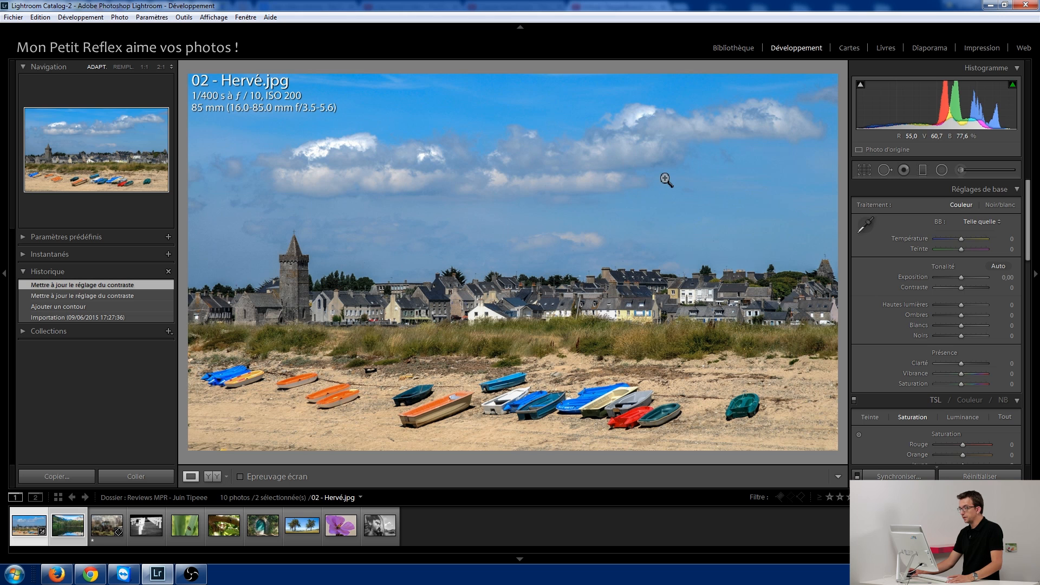
Step: Examine the sky, clouds, village houses, grass and beached boats of the photo at 1:1 magnification
click(512, 116)
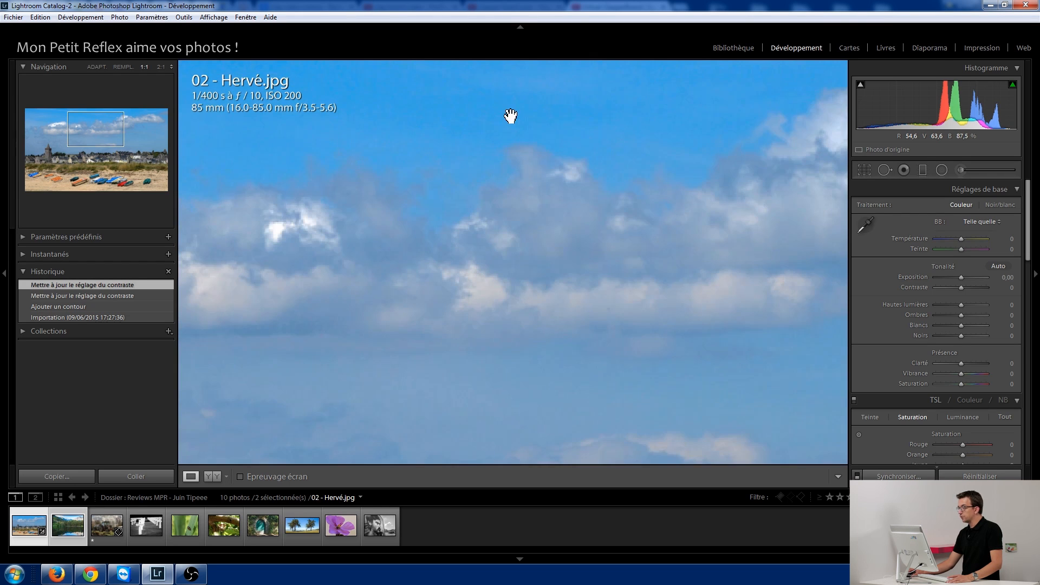
drag(516, 146, 509, 225)
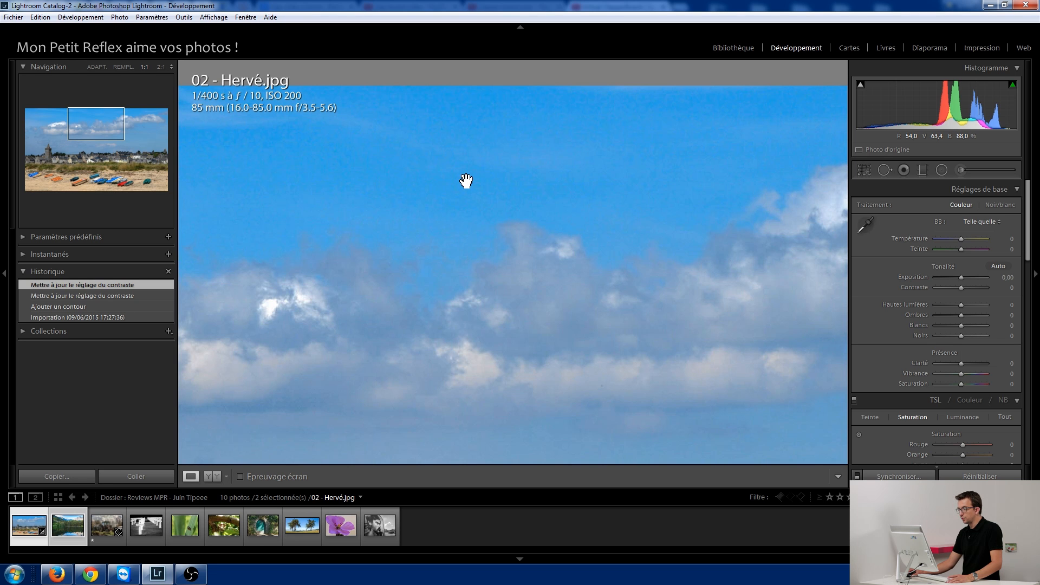
key(i)
key(i)
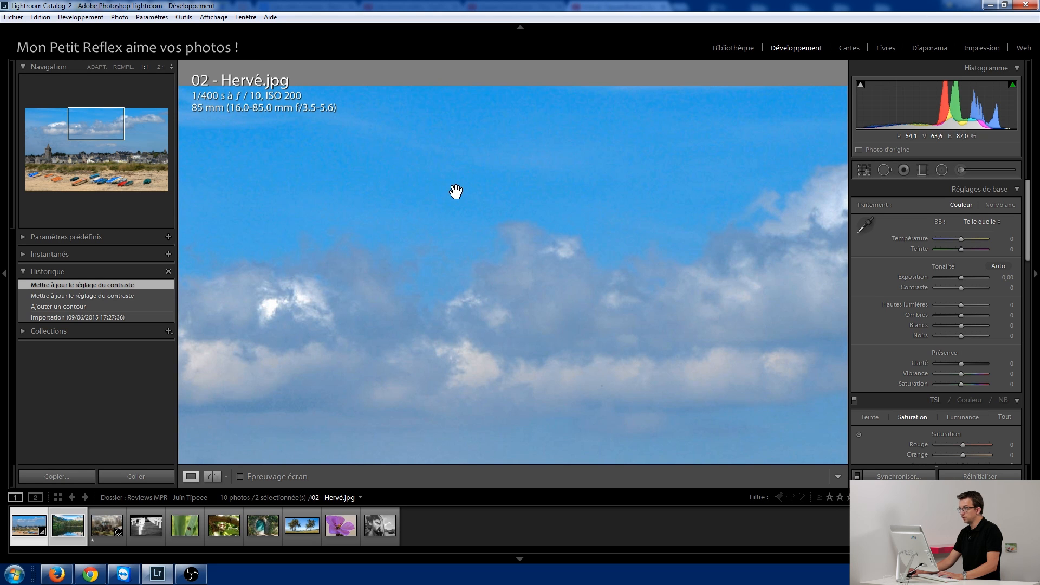
click(385, 200)
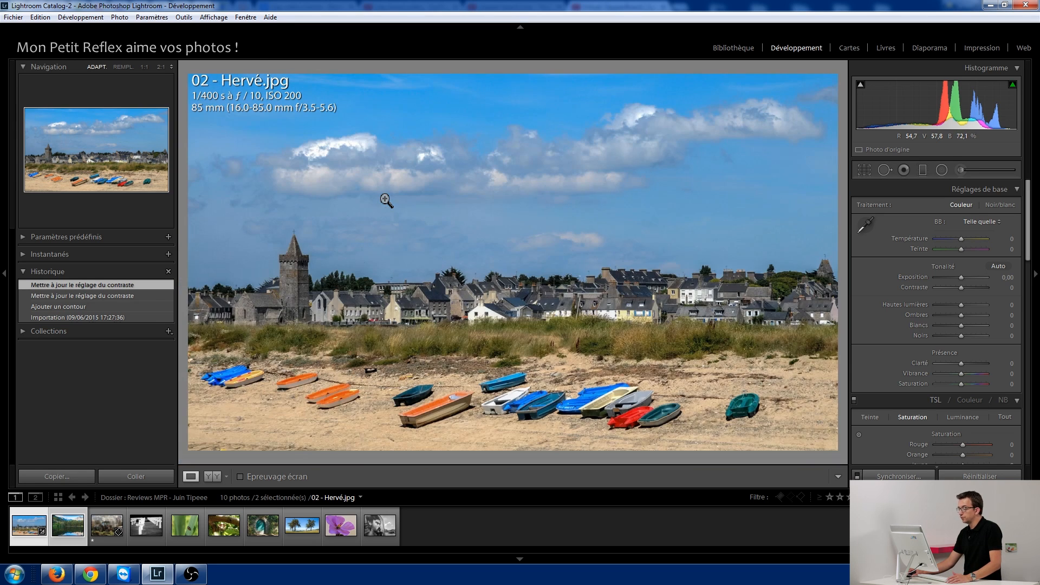
click(441, 107)
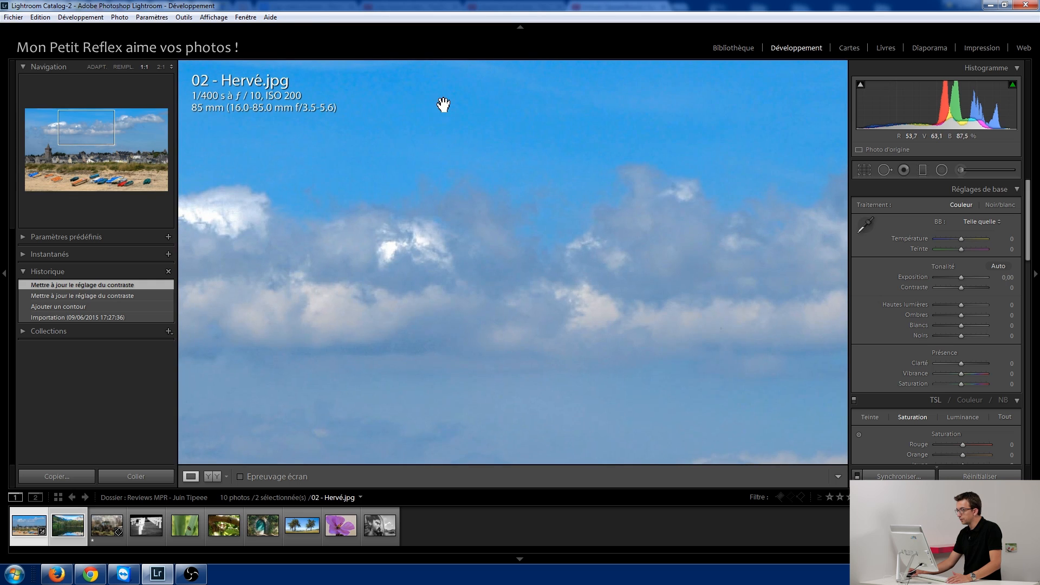
drag(395, 340, 446, 152)
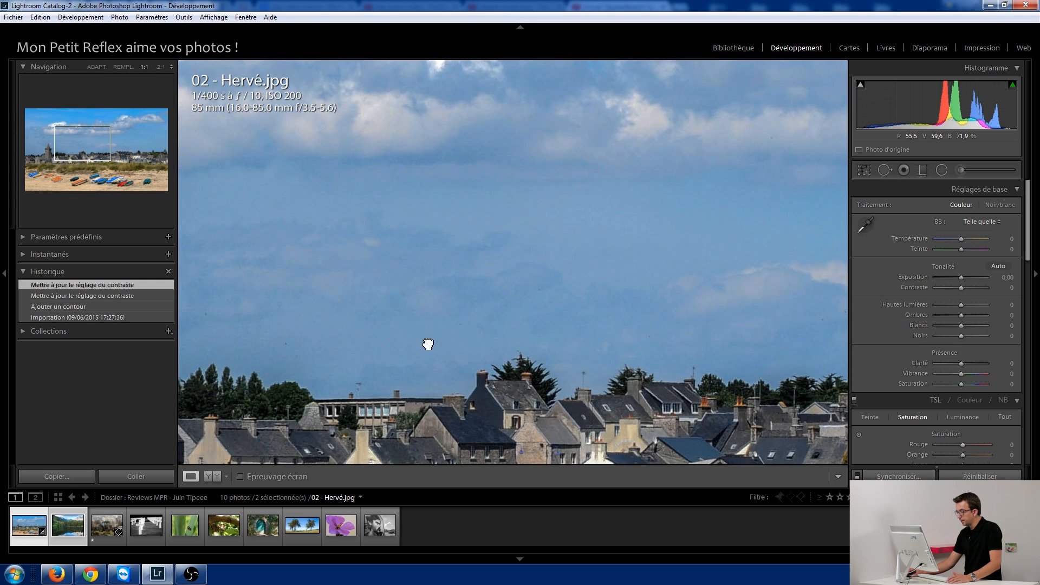
drag(427, 343, 455, 205)
drag(463, 307, 471, 206)
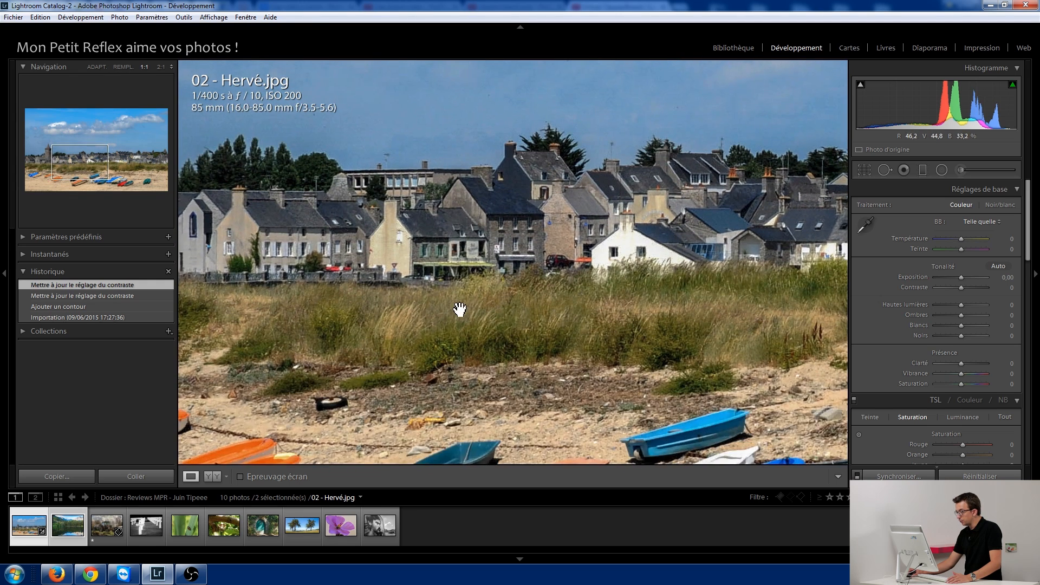
drag(457, 307, 492, 197)
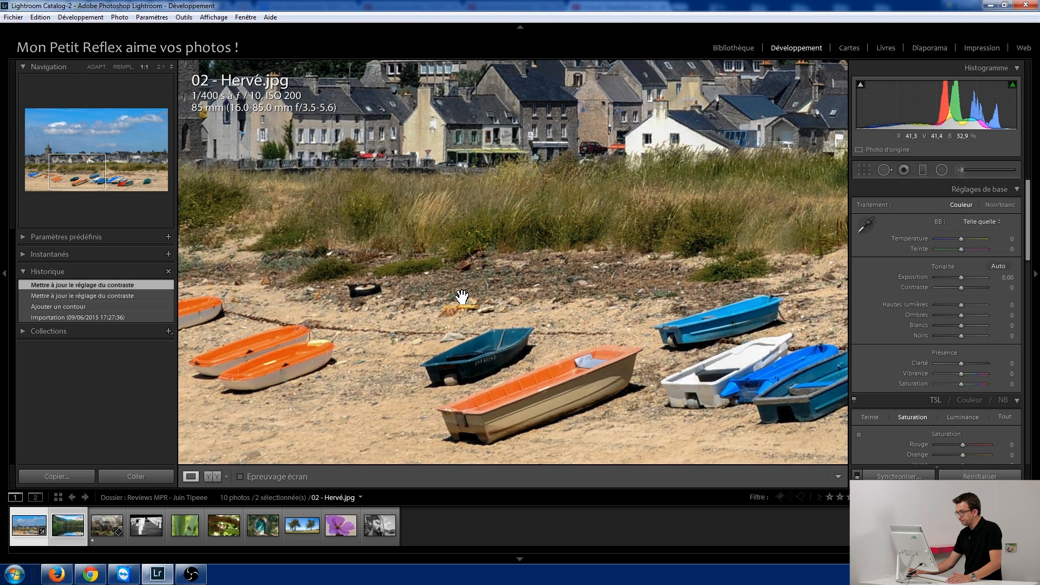
drag(605, 325, 396, 322)
drag(689, 301, 476, 298)
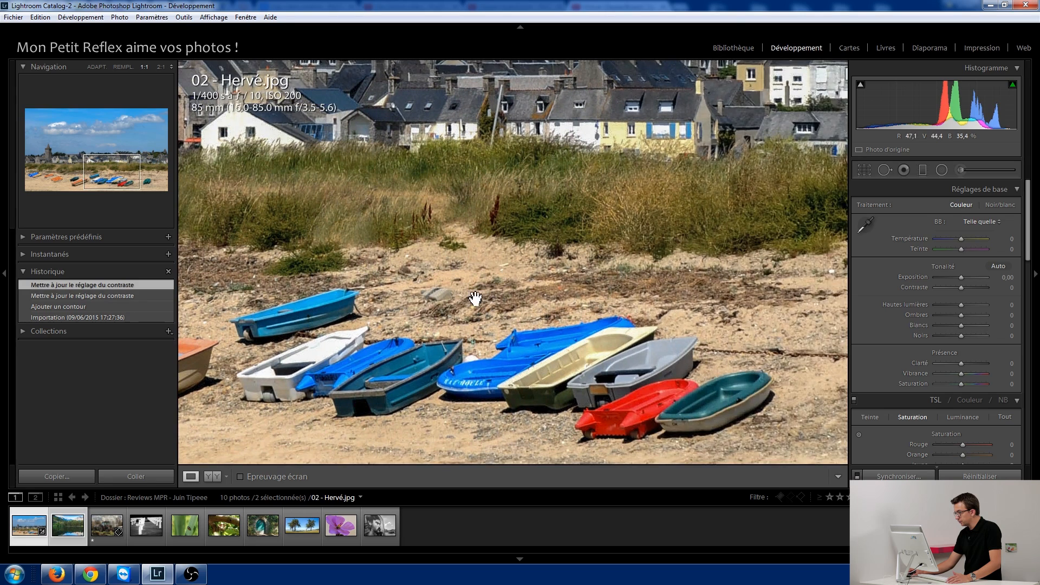
click(594, 295)
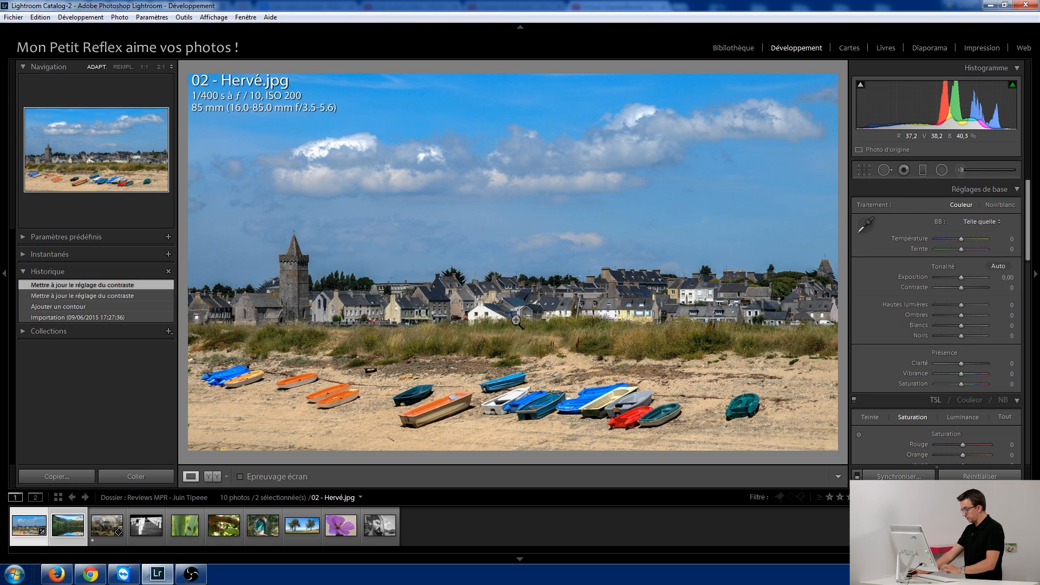
Step: Open the next photo, the lake landscape, and lower its green saturation to -14
key(Right)
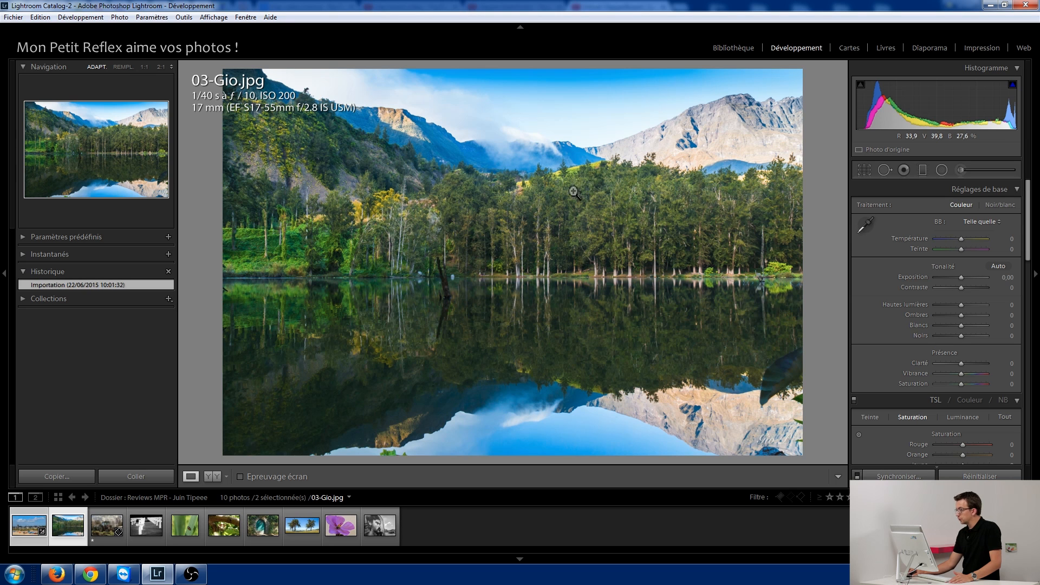
drag(1026, 247, 1025, 276)
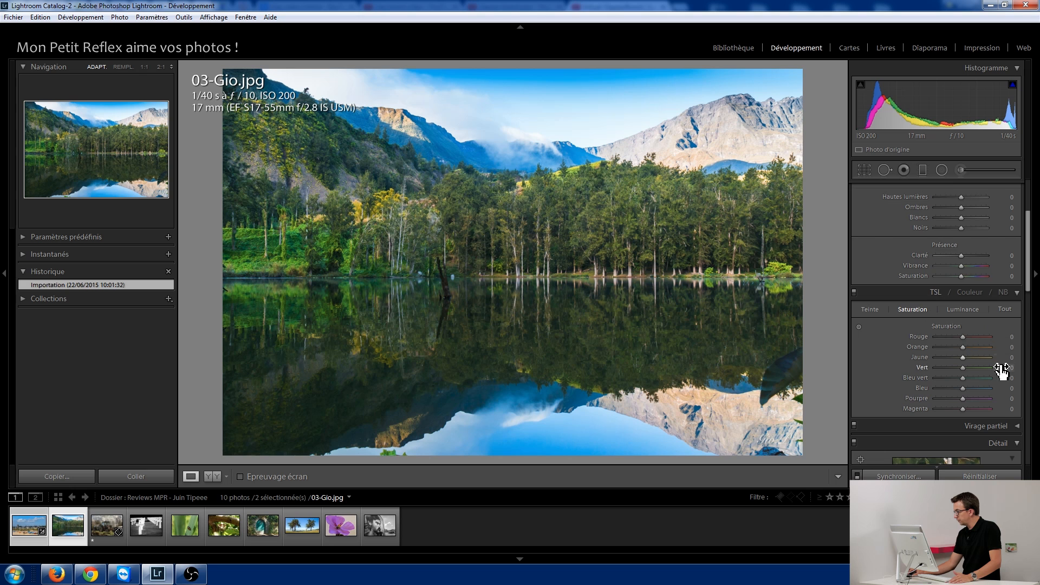
mouse_move(963, 369)
mouse_down()
mouse_move(951, 370)
mouse_move(959, 368)
mouse_up()
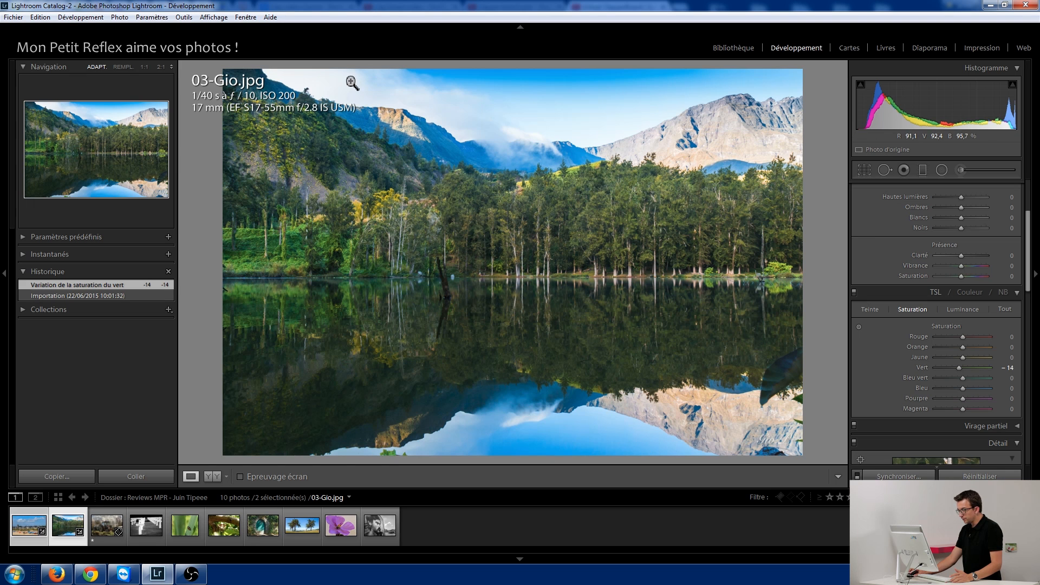
Step: Clone out the green leaves at the photo's lower edge with a spot removal brush of size 35
click(390, 455)
drag(390, 456, 410, 366)
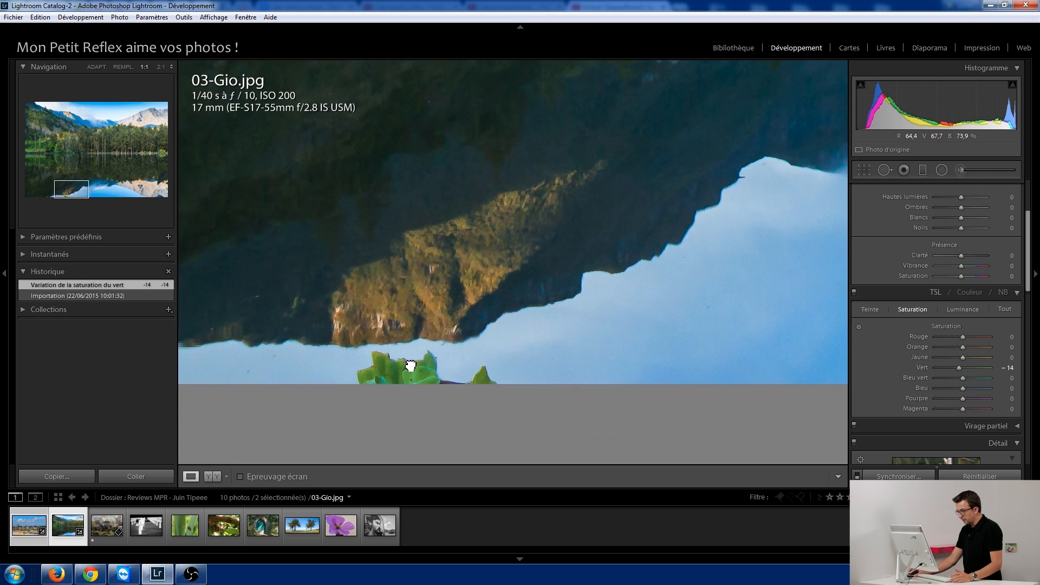
click(884, 173)
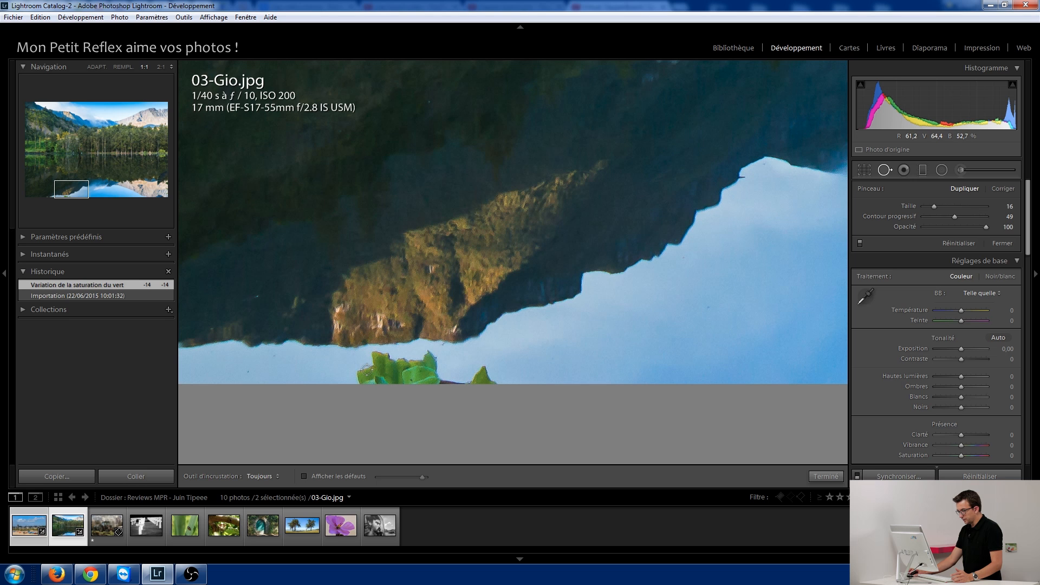
key(ctrl)
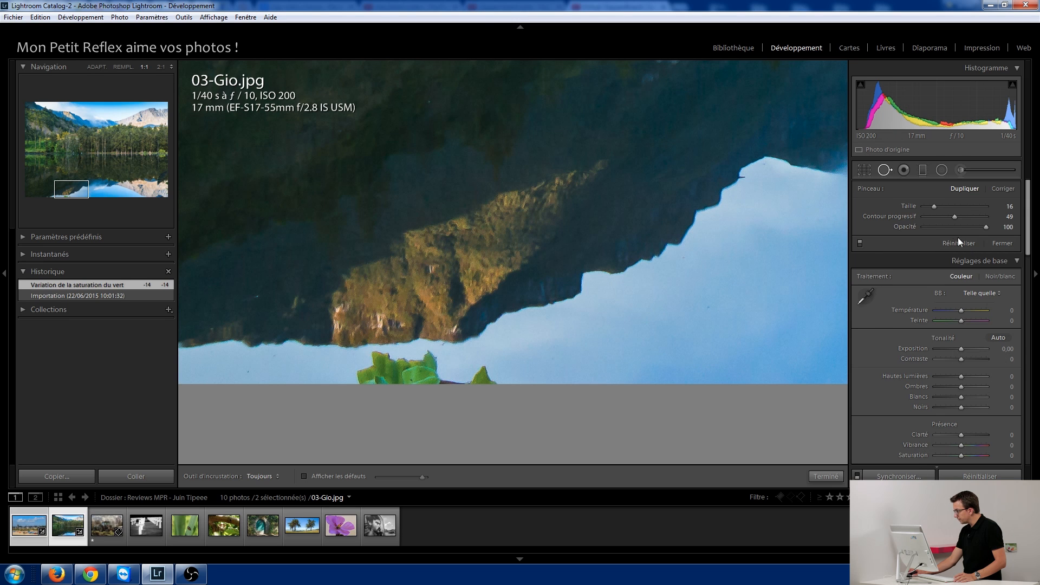
drag(934, 209, 948, 205)
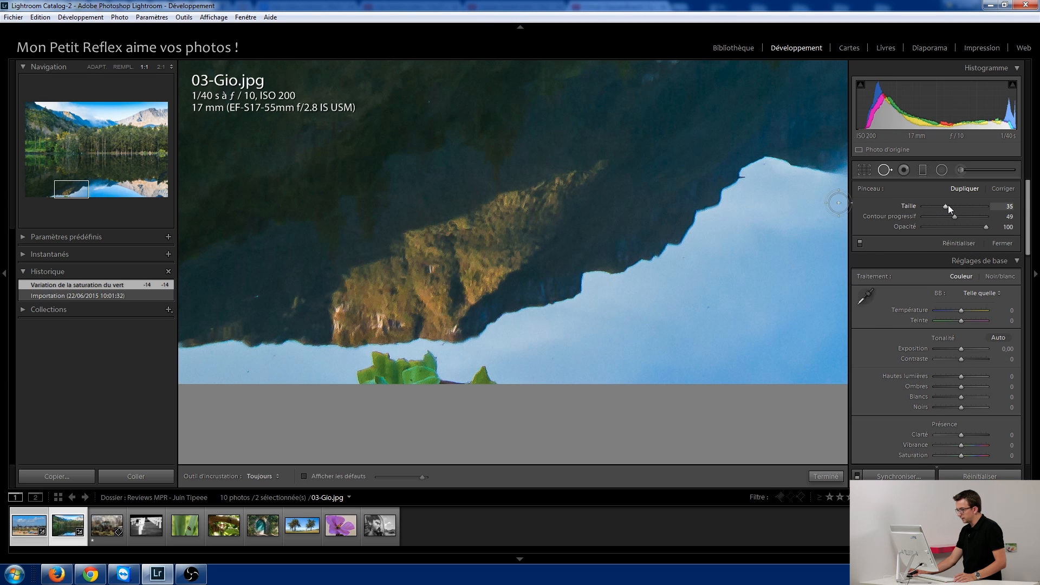
mouse_move(358, 376)
mouse_down()
mouse_move(385, 364)
mouse_move(396, 387)
mouse_move(420, 375)
mouse_move(426, 386)
mouse_move(435, 363)
mouse_move(439, 387)
mouse_move(497, 390)
mouse_up()
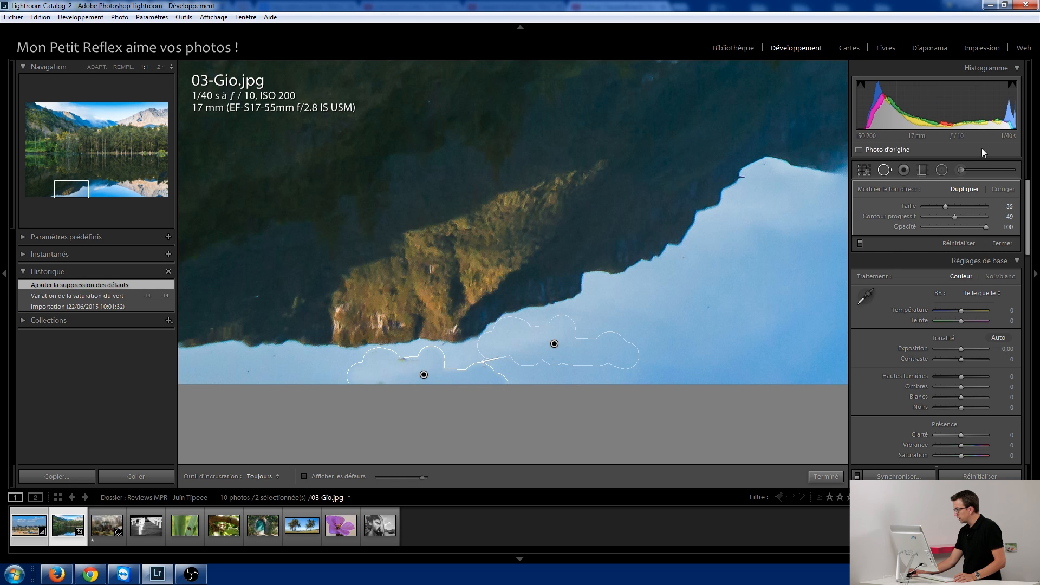
Step: Try Heal mode on the leaf patch and reposition the patch and its source area in the reflected sky
click(999, 189)
drag(556, 330, 575, 368)
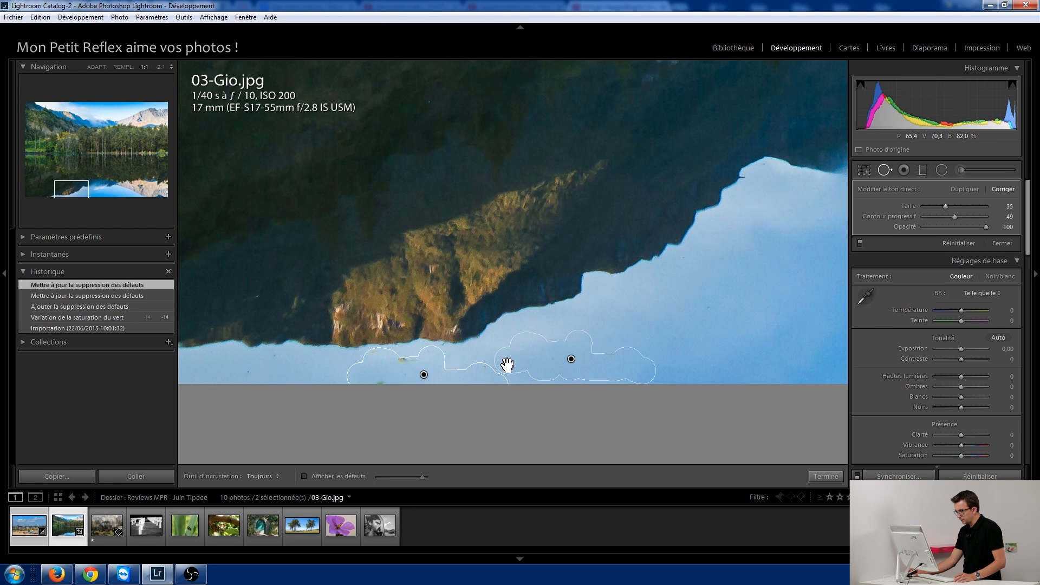
mouse_move(406, 359)
mouse_down()
mouse_move(408, 369)
mouse_move(446, 364)
mouse_up()
drag(569, 365, 575, 357)
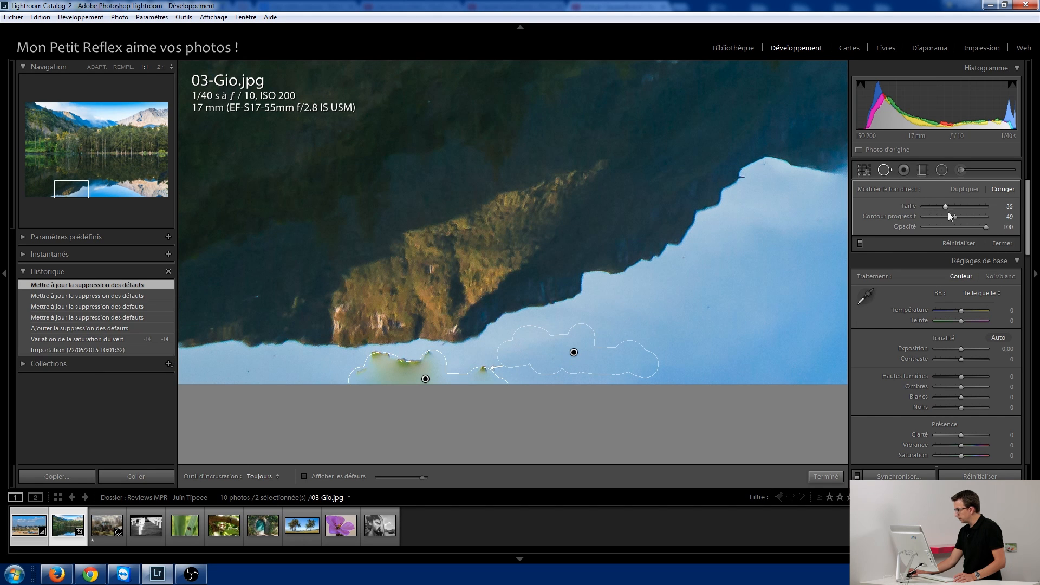
Step: Try the leaf patch in Clone mode with a shifted position, and revert the history to the green saturation change
click(967, 189)
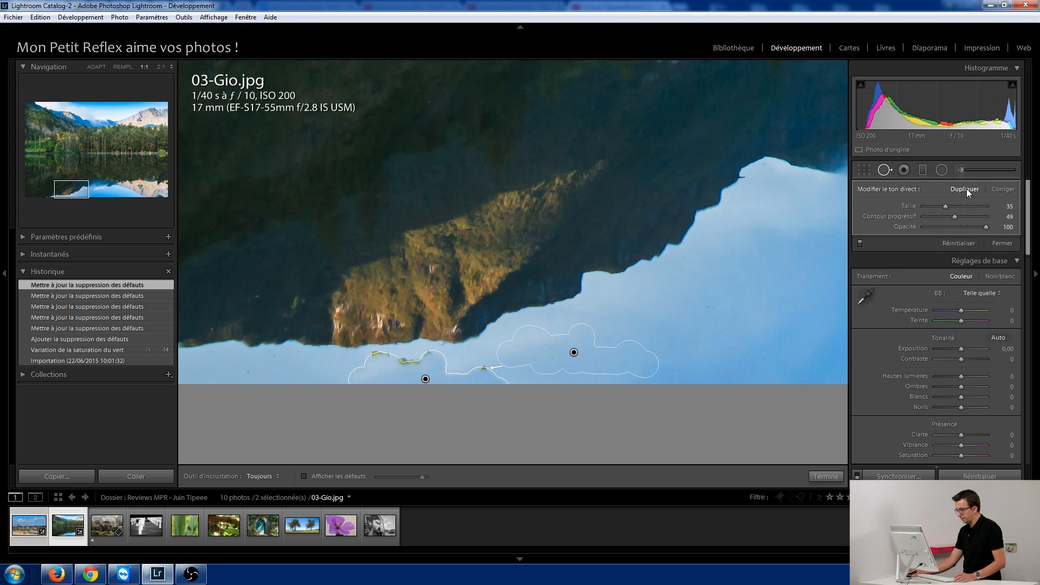
drag(424, 384, 421, 380)
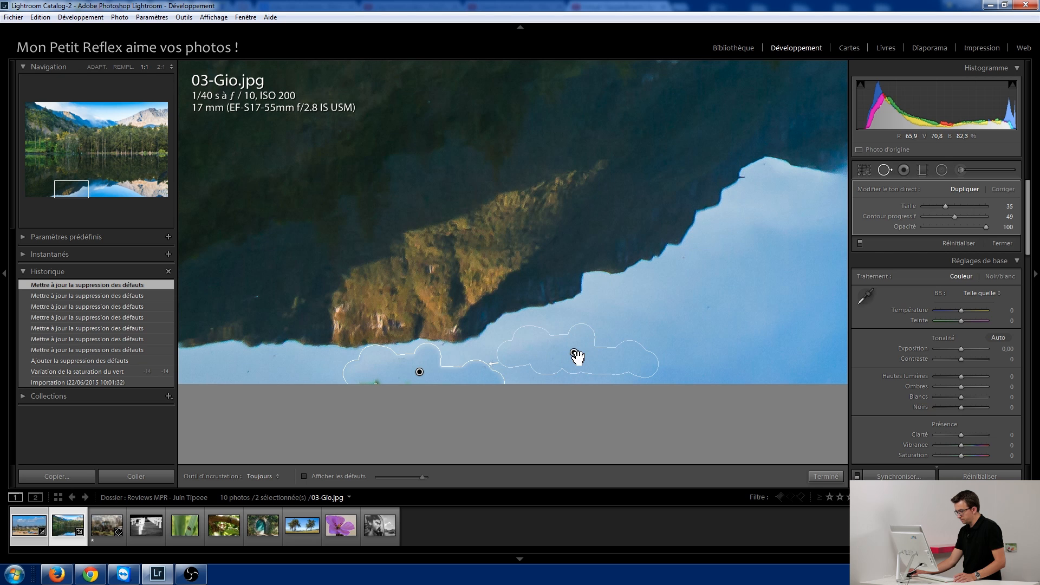
key(q)
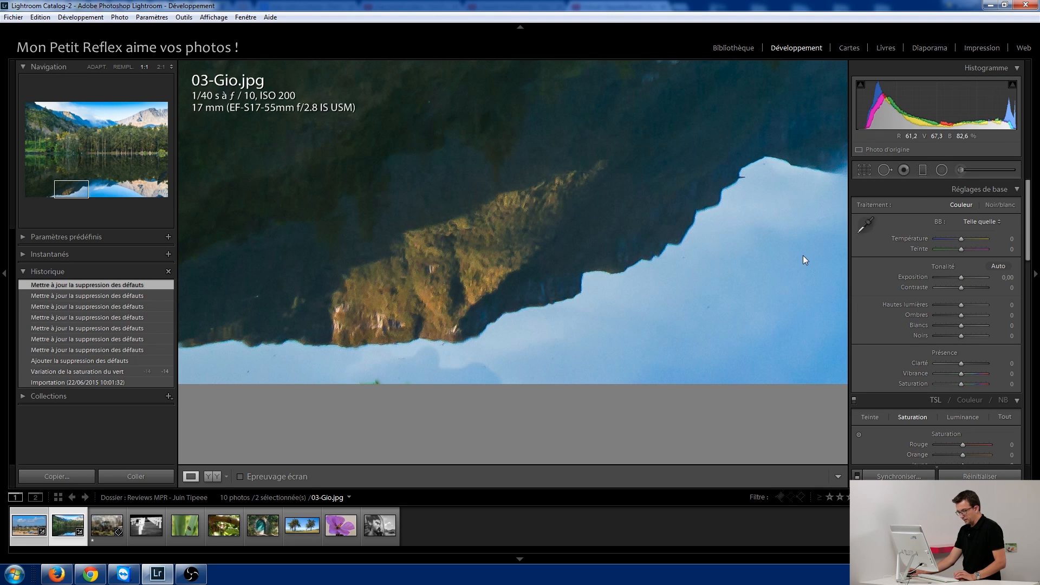
click(115, 370)
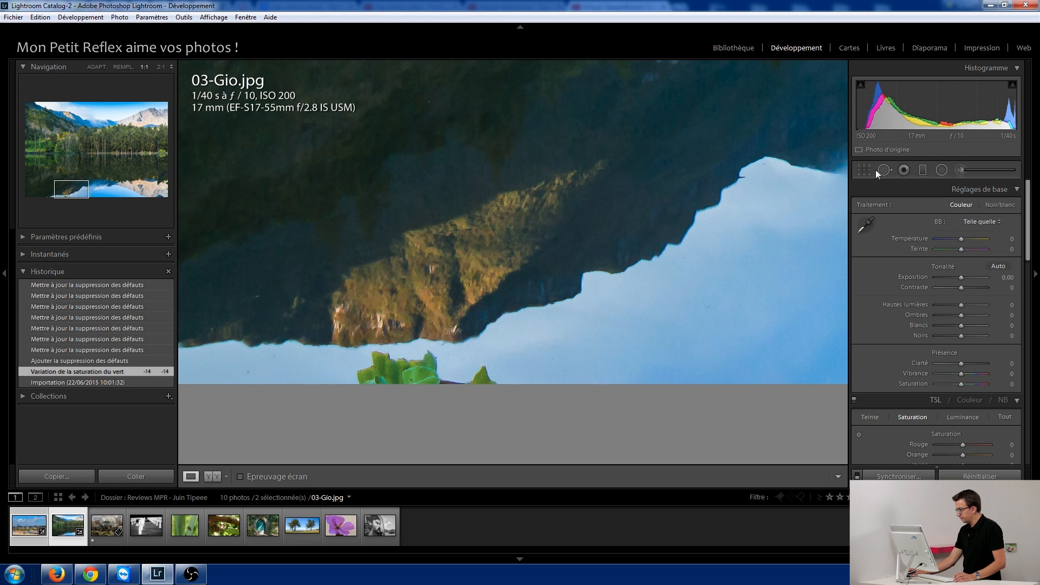
click(968, 171)
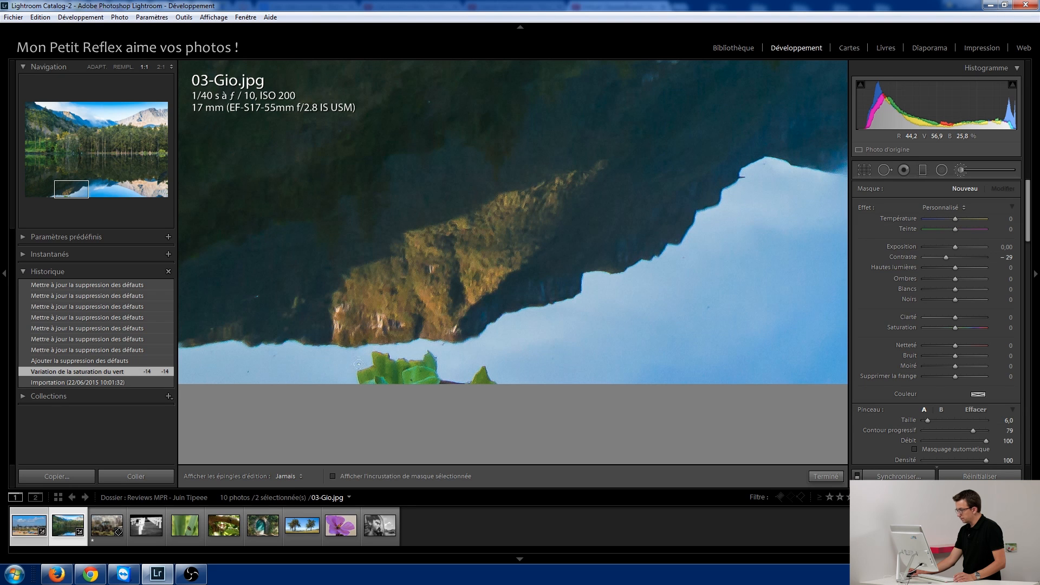
click(359, 376)
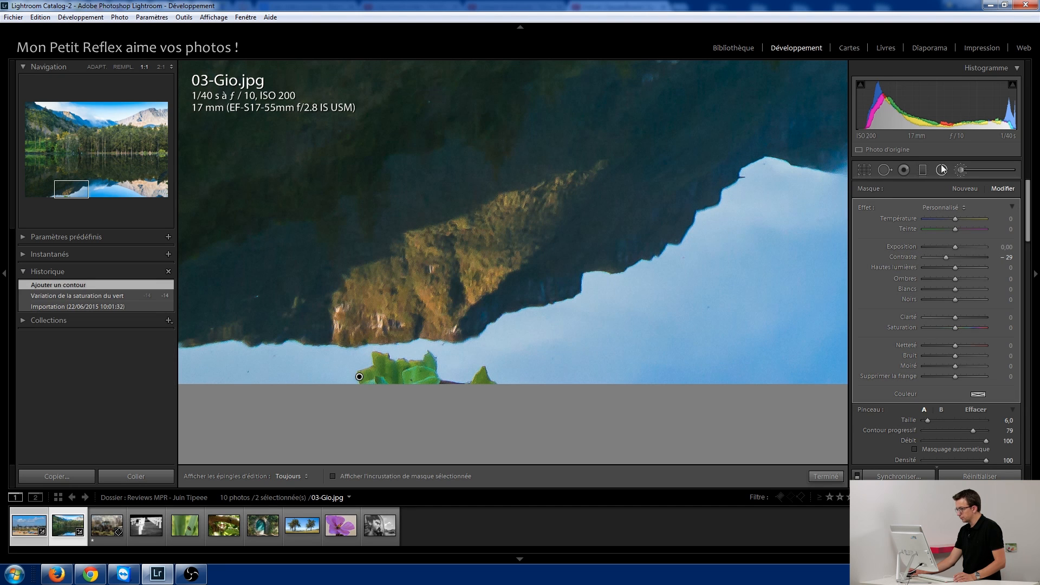
key(Delete)
Step: Cover the green leaves at the photo's lower edge with a spot removal patch using feather 0 and Heal mode
key(q)
mouse_move(364, 373)
mouse_down()
mouse_move(430, 363)
mouse_move(448, 387)
mouse_move(488, 377)
mouse_move(500, 391)
mouse_move(382, 389)
mouse_up()
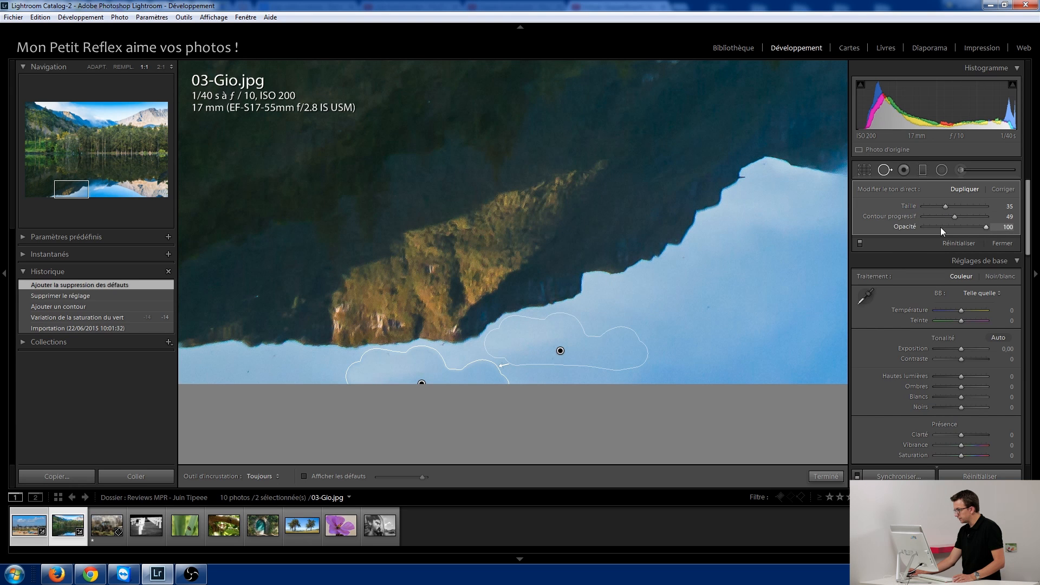
mouse_move(954, 216)
mouse_down()
mouse_move(965, 217)
mouse_move(922, 216)
mouse_up()
click(992, 190)
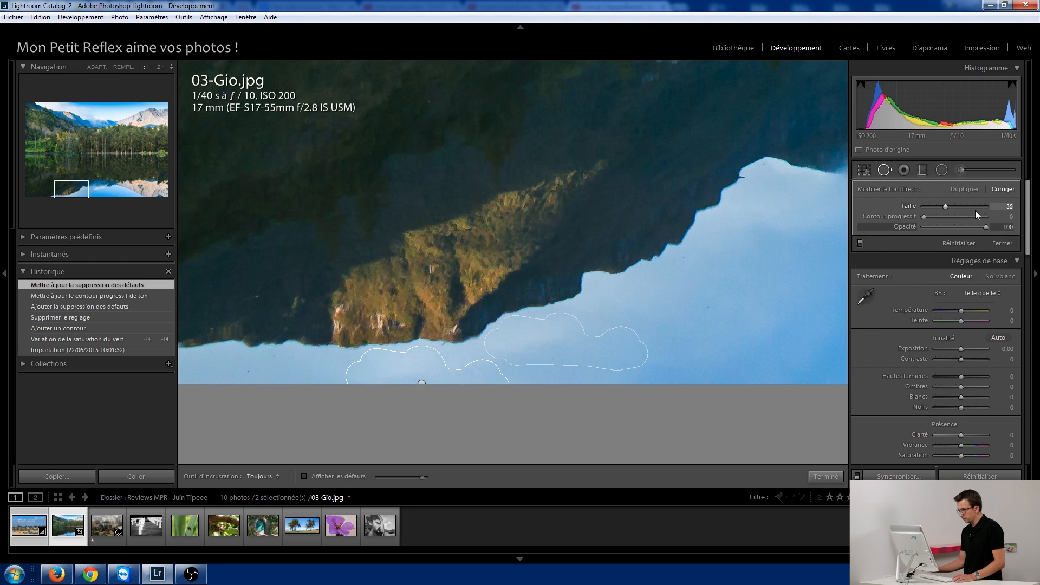
Step: Paint an adjustment brush of size 11.4 with shadows at 61 over the dark reflection in the lake photo's lower left
key(q)
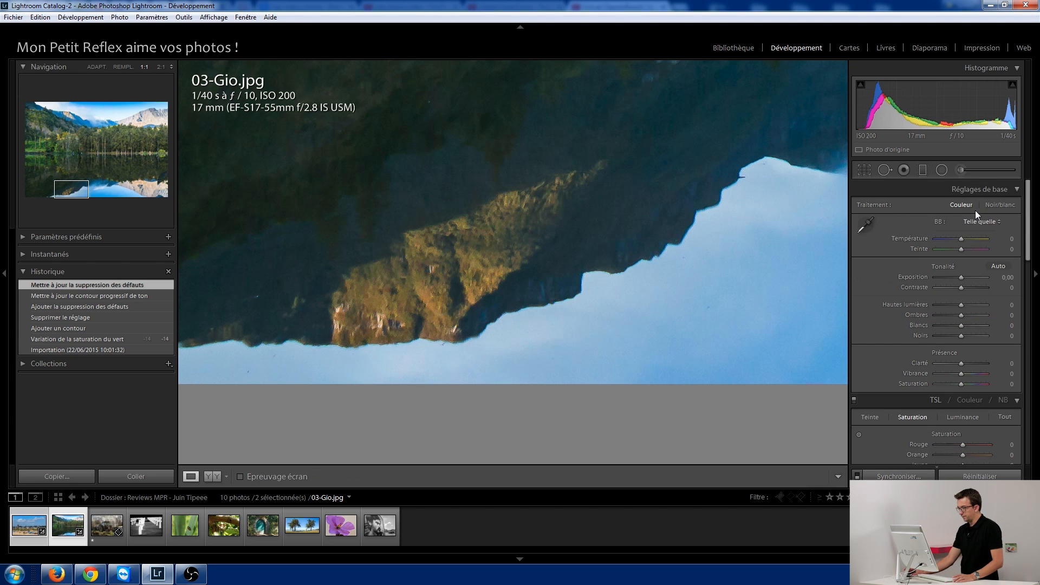
click(563, 363)
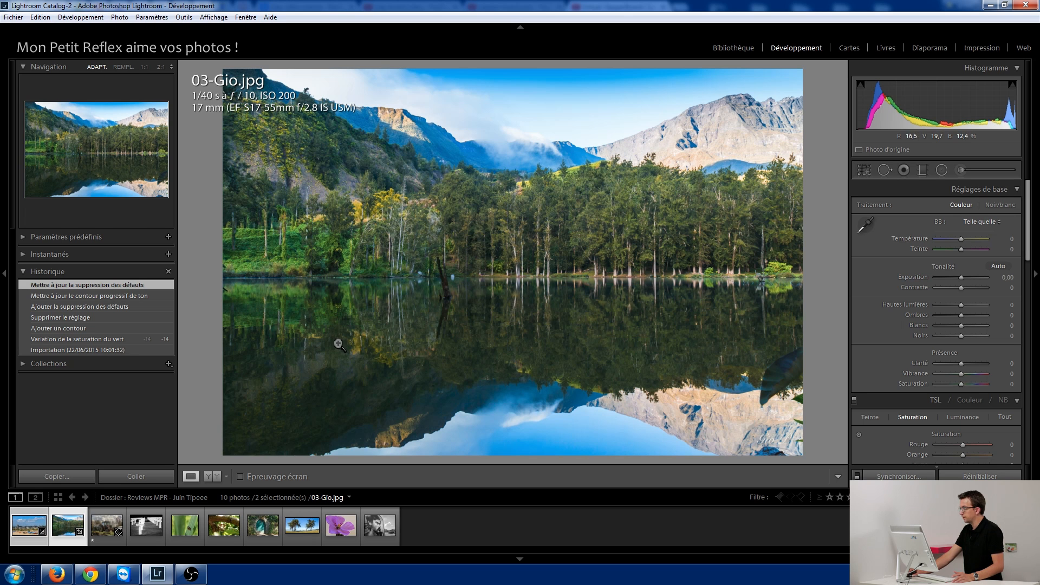
click(964, 174)
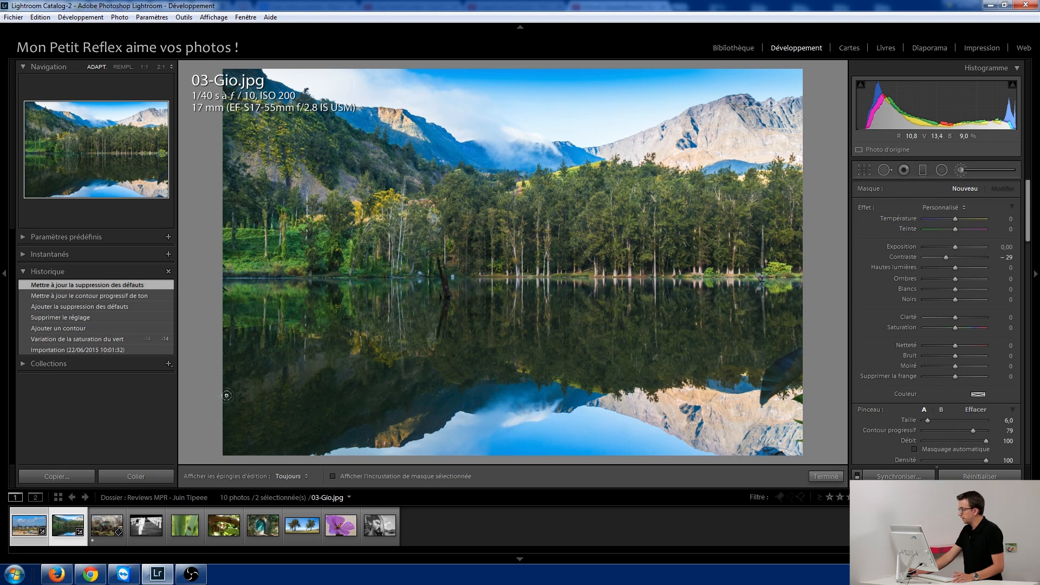
double_click(866, 209)
drag(956, 280, 971, 279)
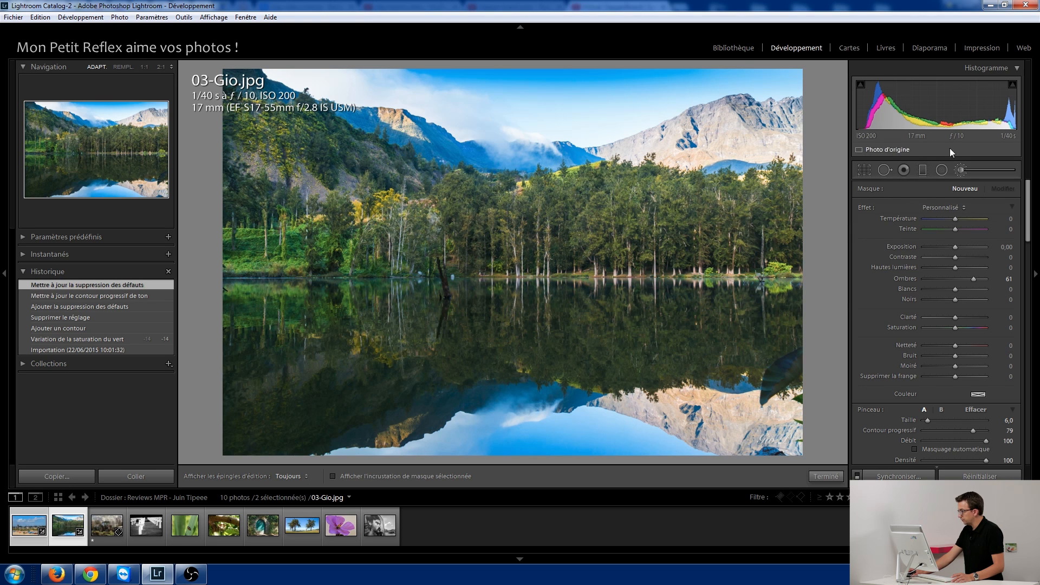
drag(929, 420, 932, 421)
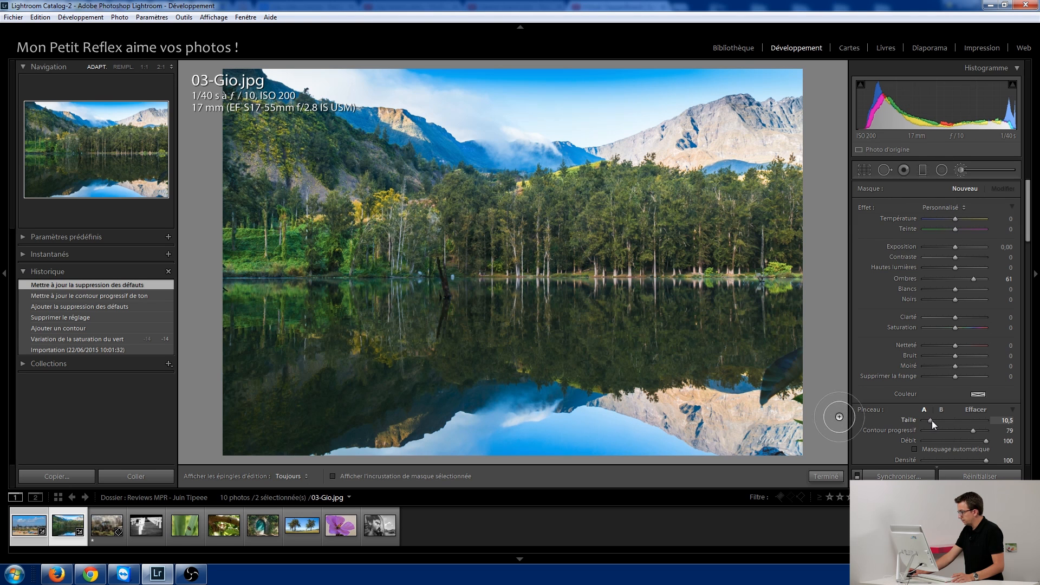
key(h)
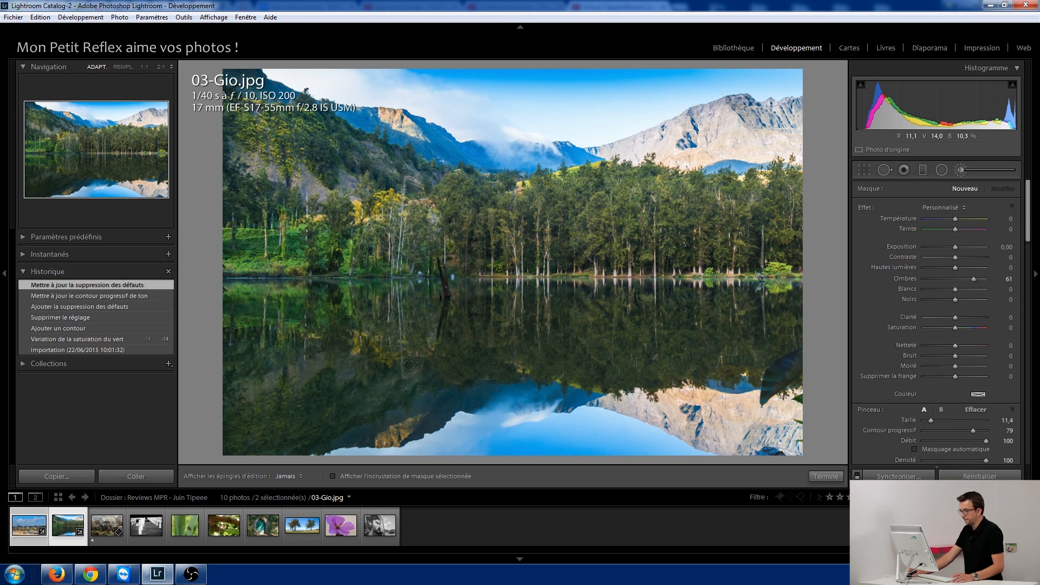
drag(341, 387, 135, 408)
key(h)
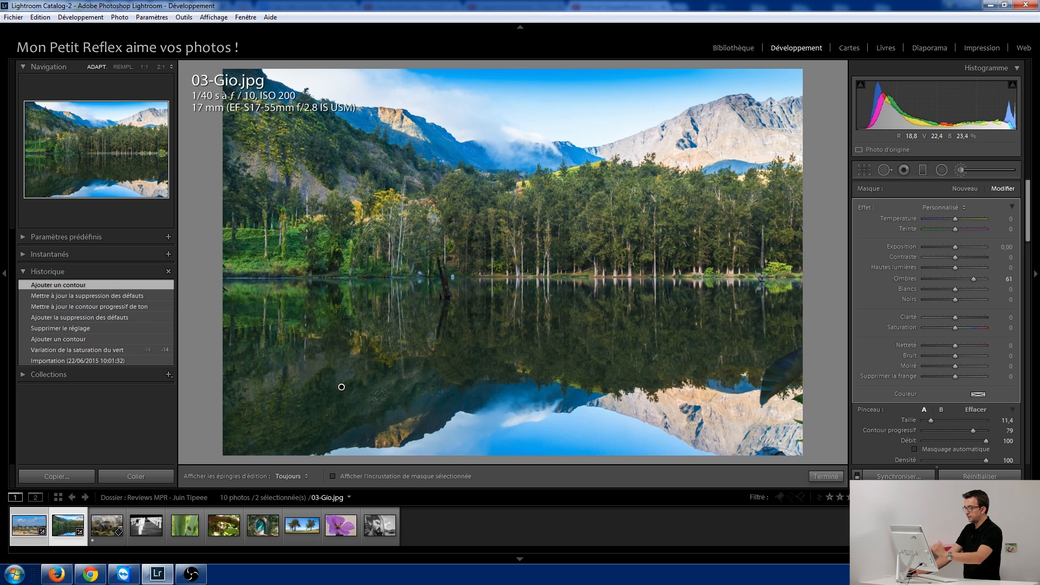
Step: Set the exposure of the brushed lake reflection to 0.11 and finish the local adjustment
drag(957, 248, 957, 249)
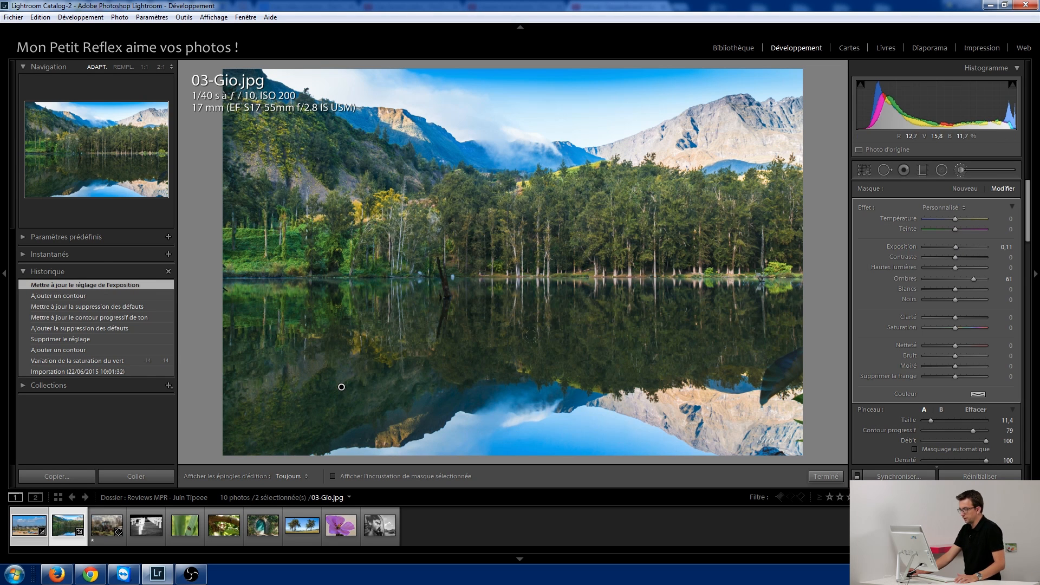
key(Return)
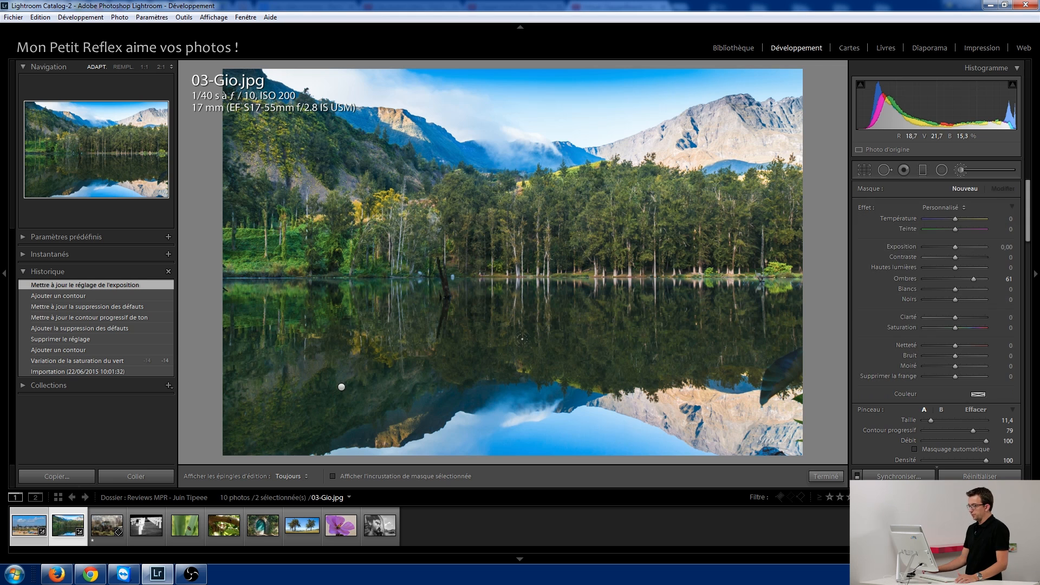
key(k)
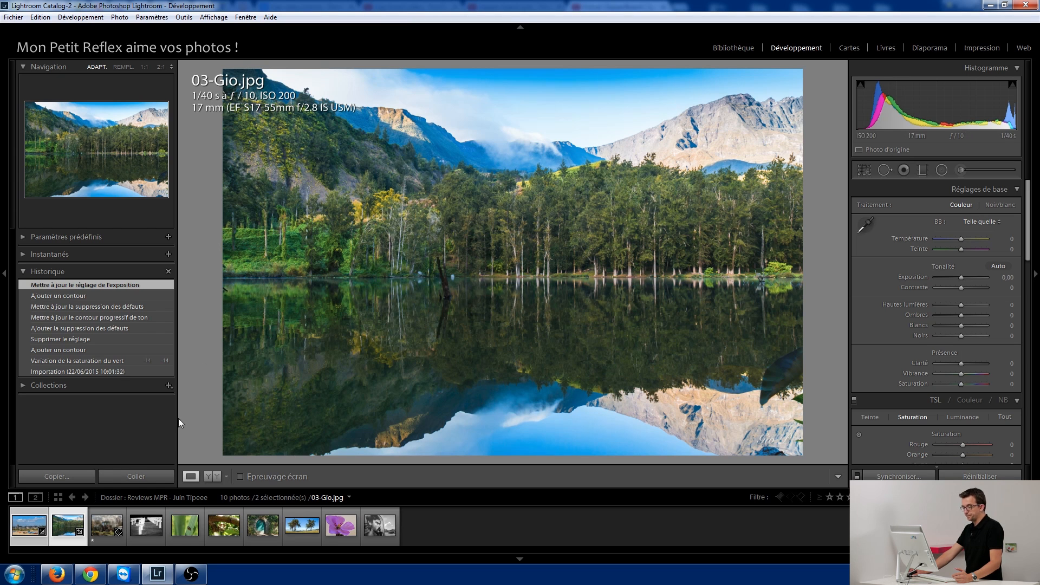
Step: Open the tractor photo and add a graduated filter descending from the sky to the tractor cab
click(99, 529)
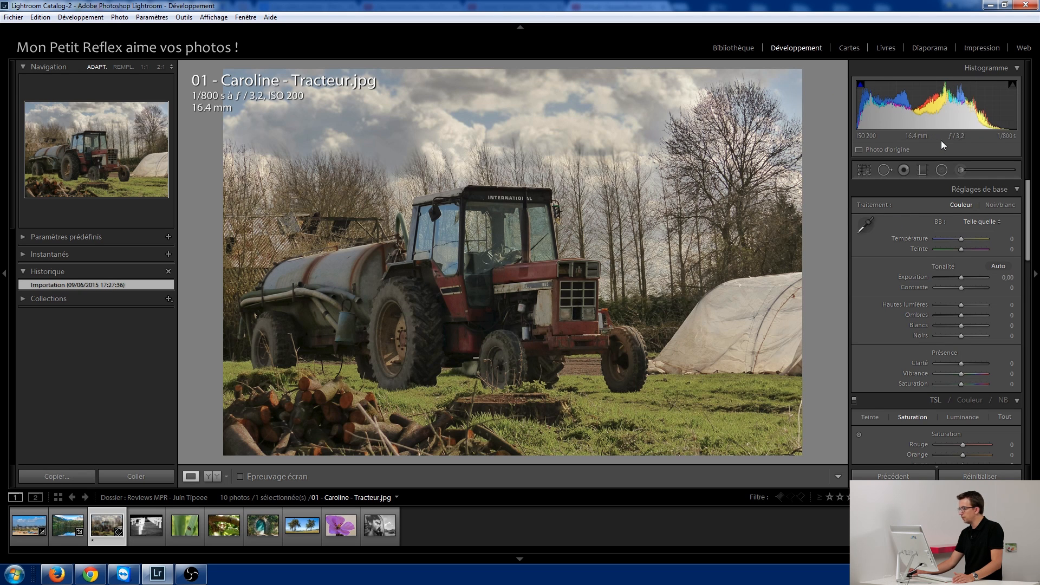
click(919, 171)
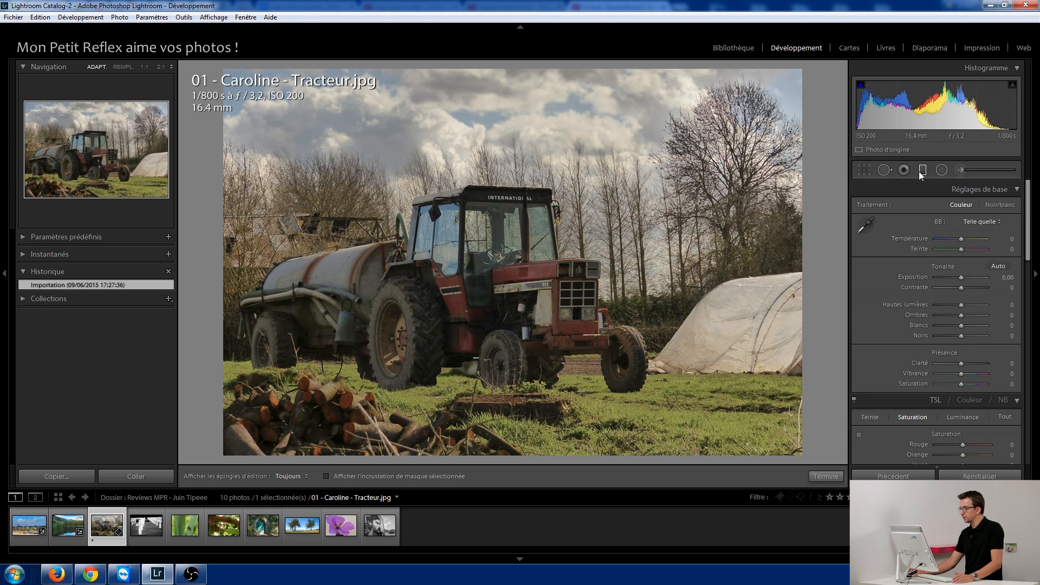
drag(493, 135, 490, 242)
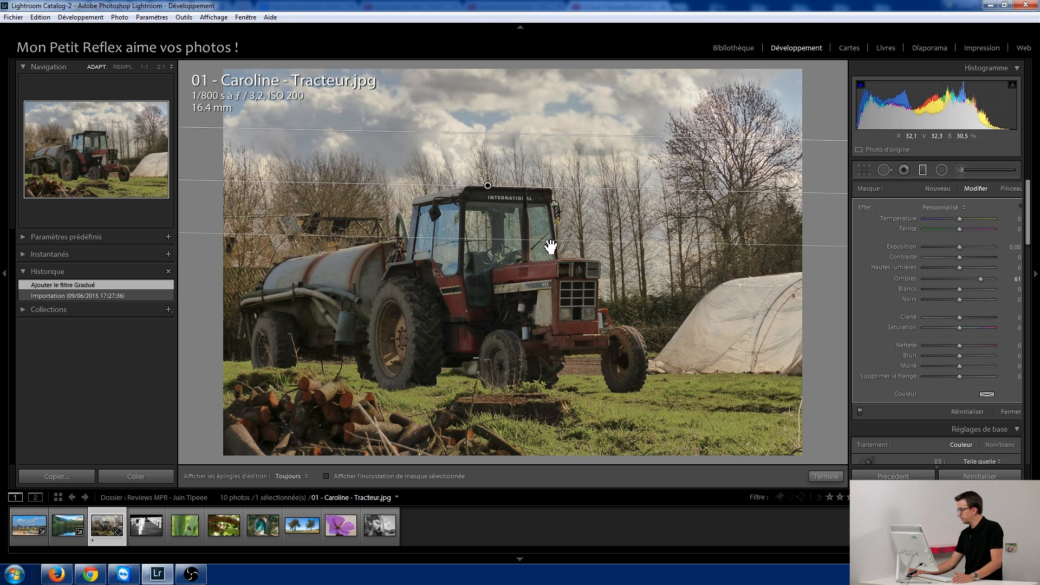
Step: Reset the graduated filter's effect settings, set its exposure to 0.84 and whites to 16, and close the filter
double_click(865, 206)
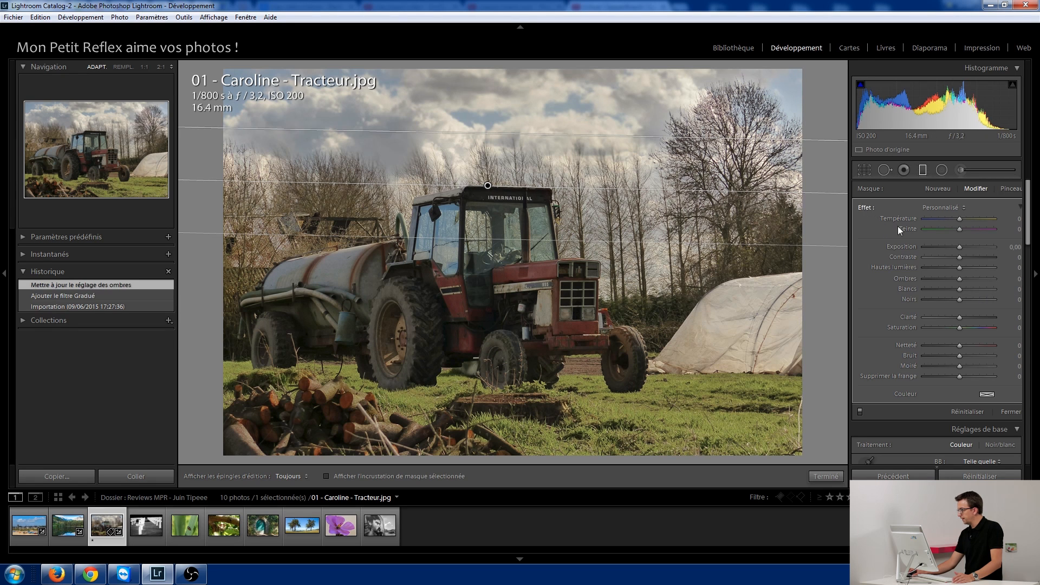
drag(958, 248, 967, 248)
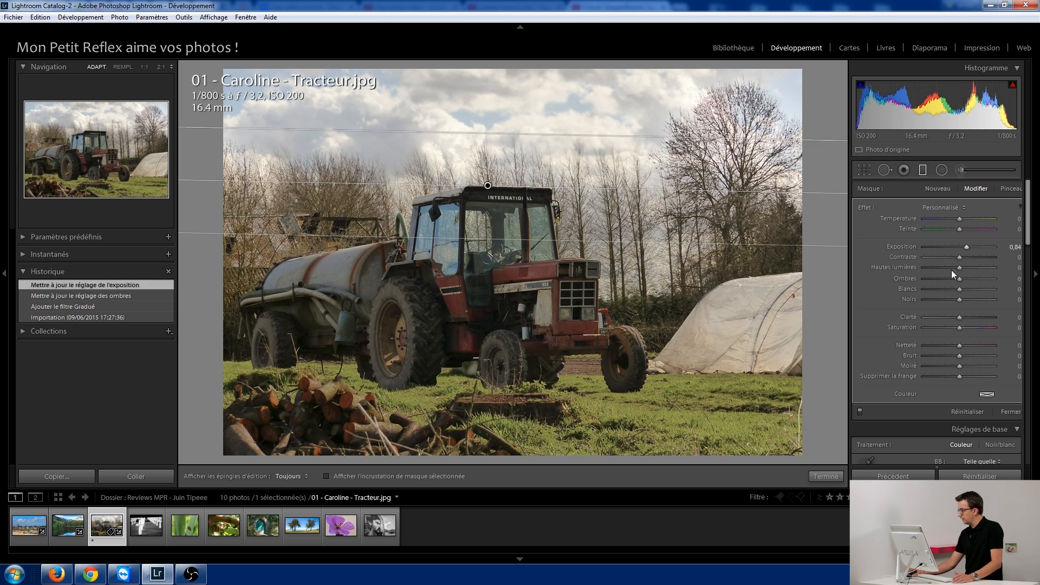
drag(960, 289, 965, 288)
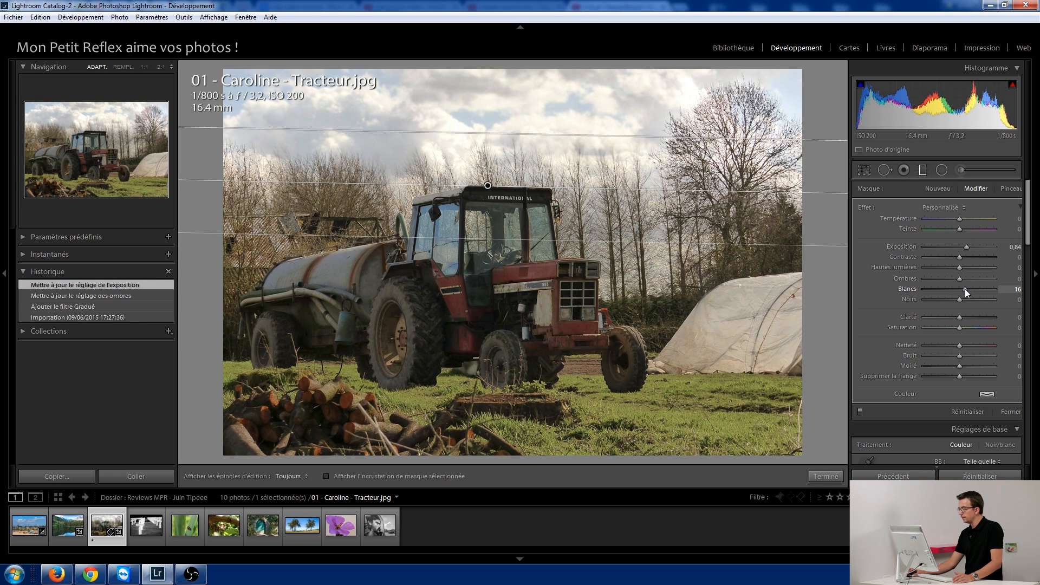
drag(965, 288, 964, 288)
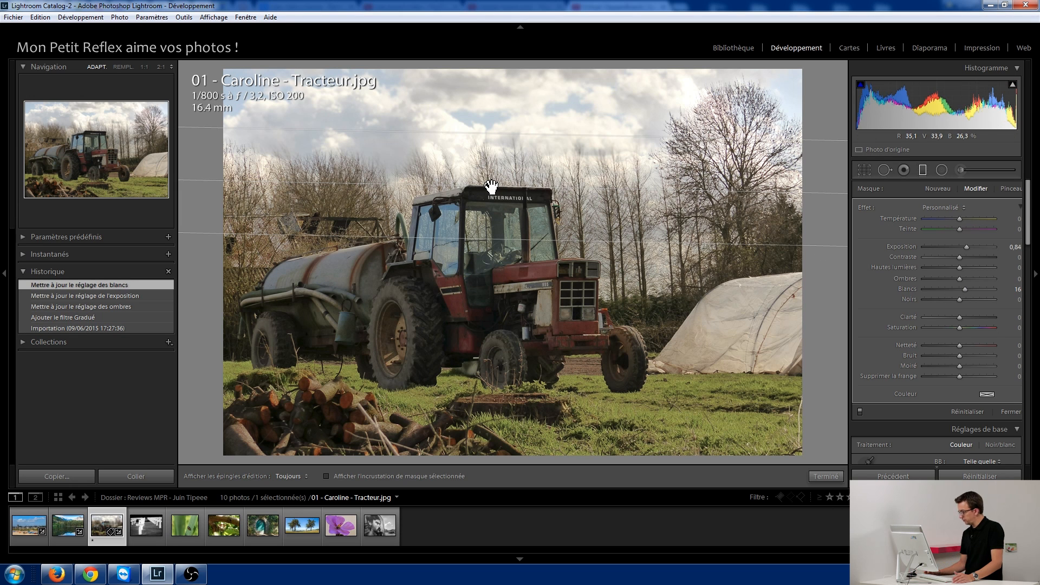
mouse_move(491, 187)
key(m)
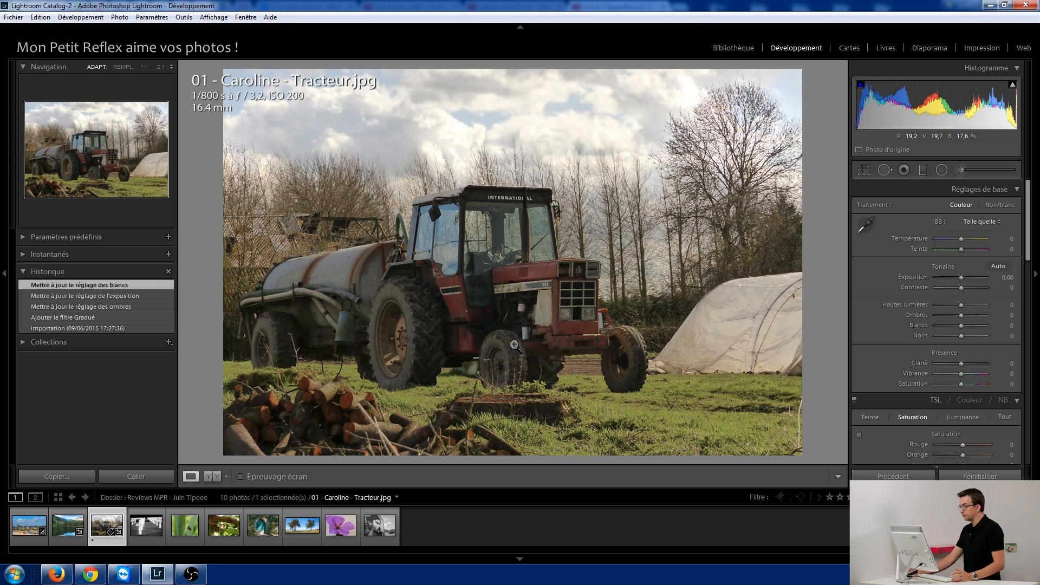
Step: Check the tractor cab's dark areas at 1:1, and set the whole photo's shadows to +68 and blacks to -30
click(503, 252)
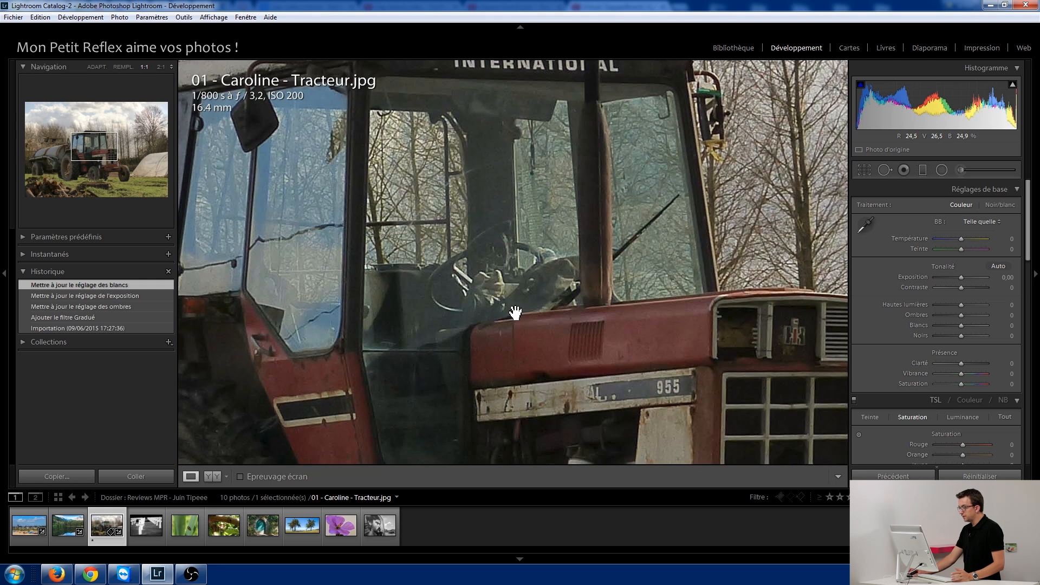
drag(502, 302, 462, 302)
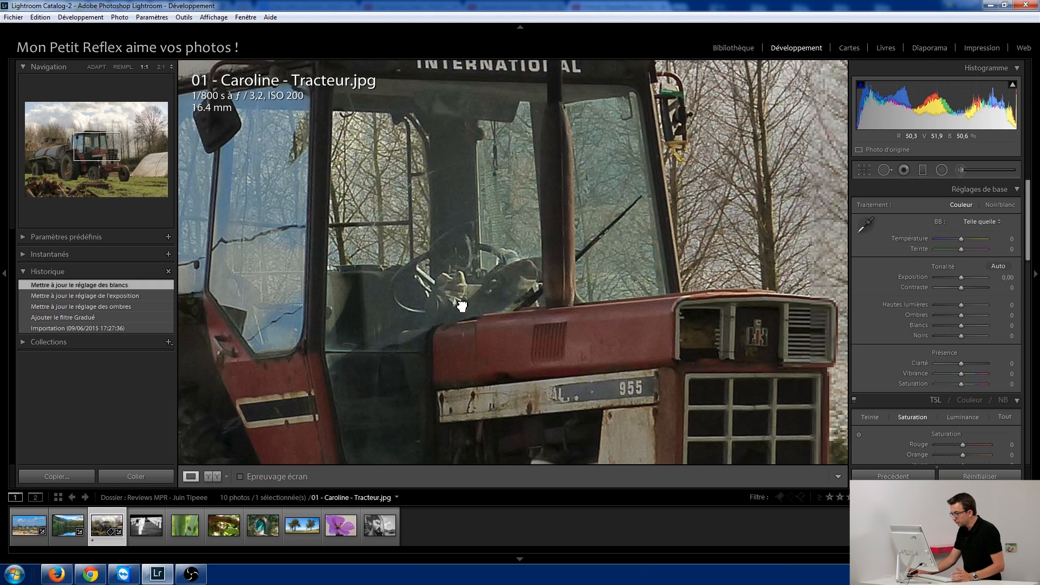
click(440, 286)
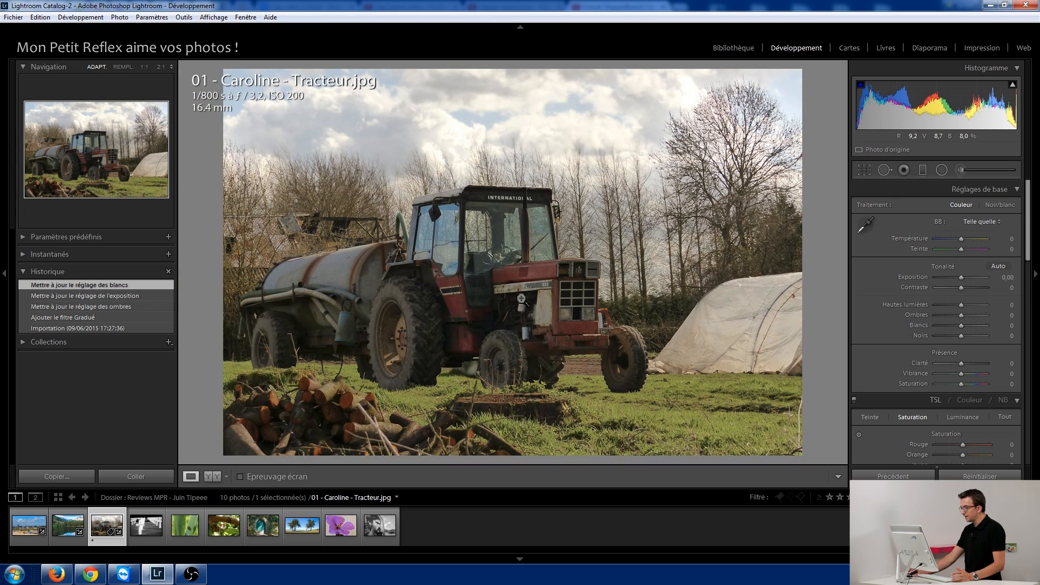
click(508, 262)
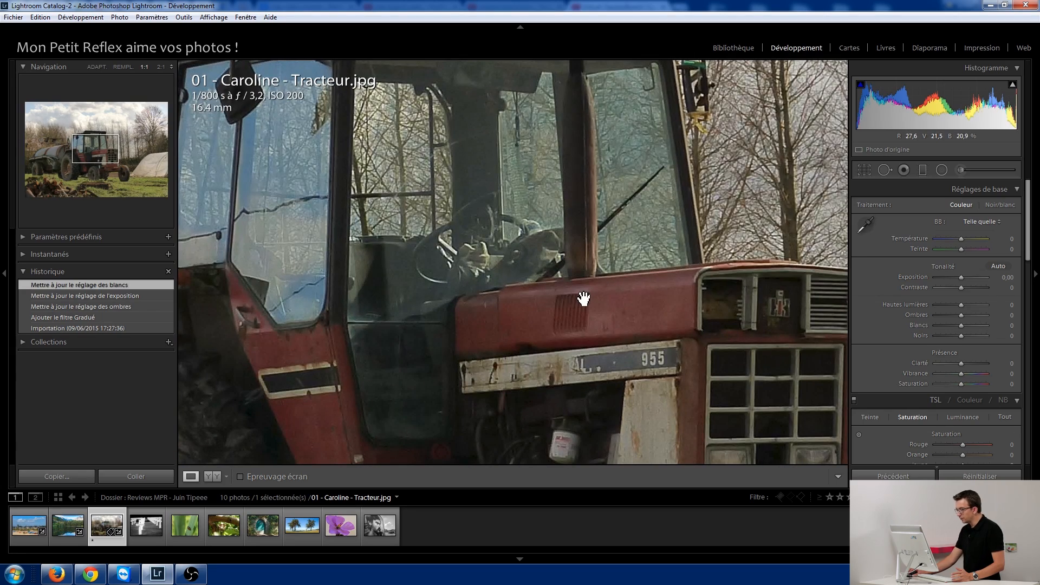
click(543, 274)
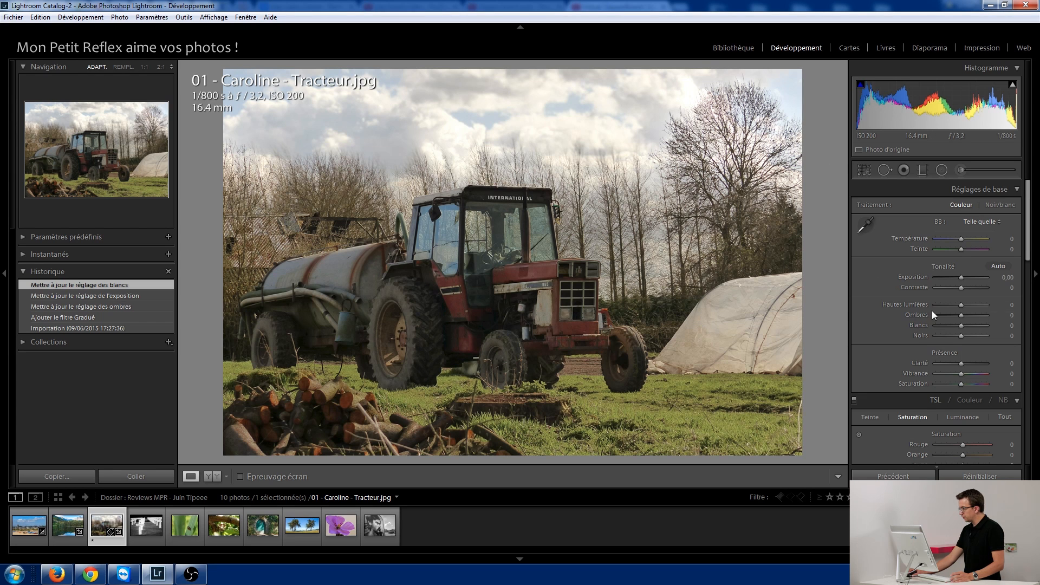
drag(961, 316, 977, 313)
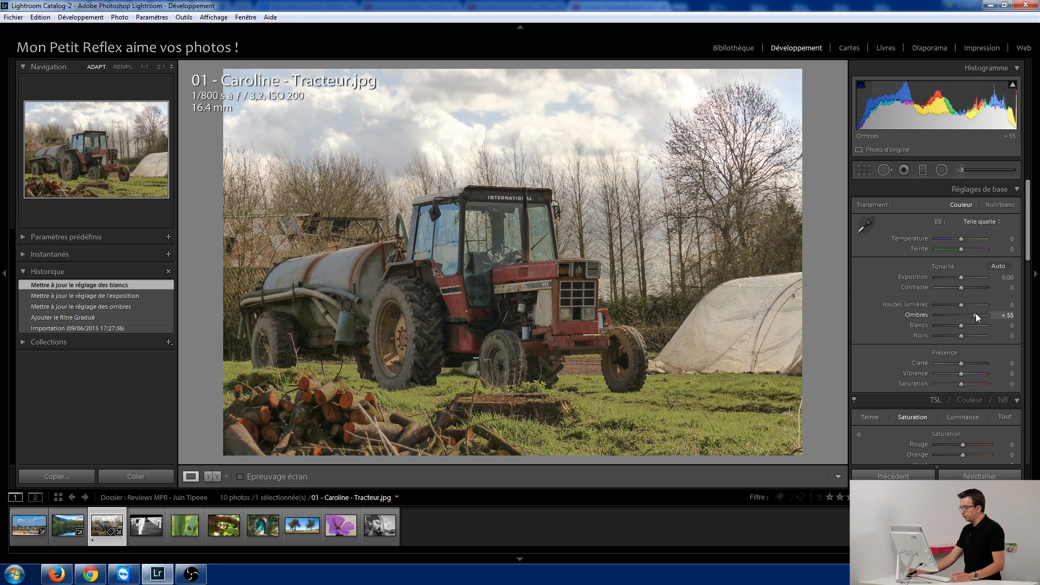
drag(976, 314, 954, 339)
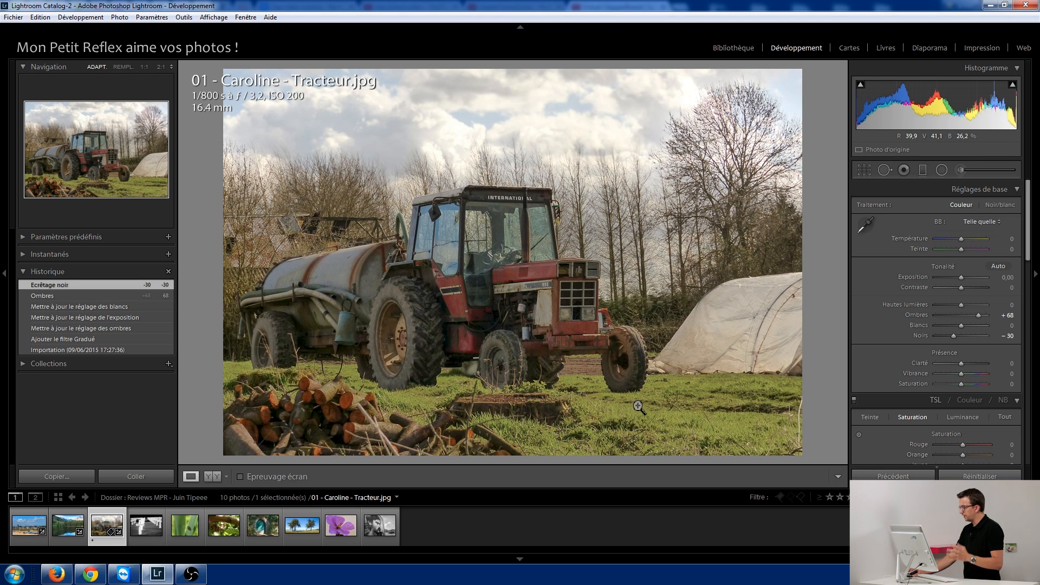
Step: Try a slight clarity adjustment, reset it to 0, and set the tractor photo's contrast to -17
drag(961, 367, 960, 366)
double_click(959, 365)
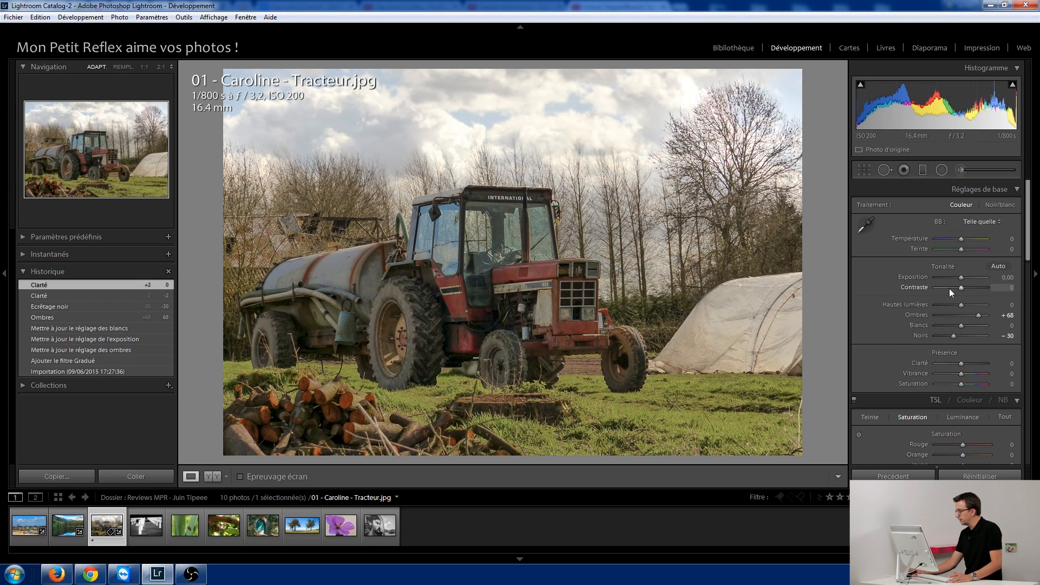
drag(960, 288, 954, 287)
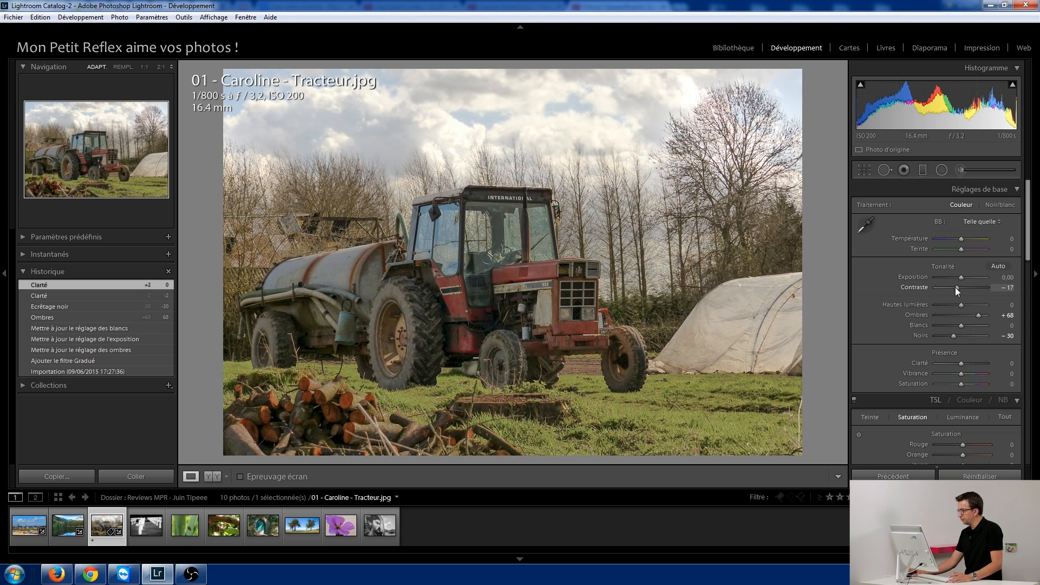
drag(955, 287, 954, 288)
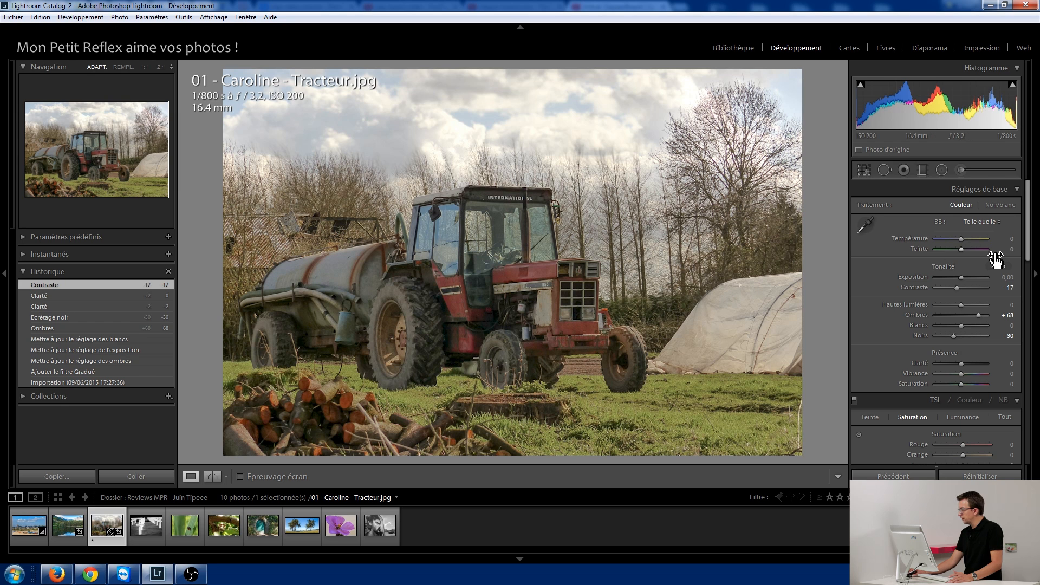
Step: Set the color saturation of the tractor photo to -28 for yellow, -12 for green and +14 for red
drag(1027, 230, 1022, 273)
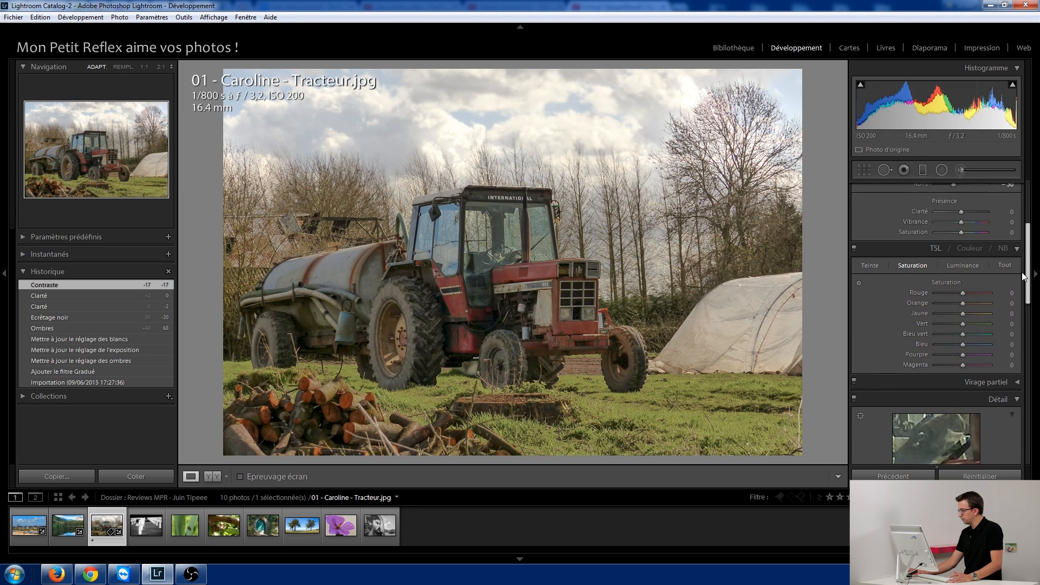
mouse_move(963, 324)
mouse_down()
mouse_move(955, 314)
mouse_move(959, 324)
mouse_up()
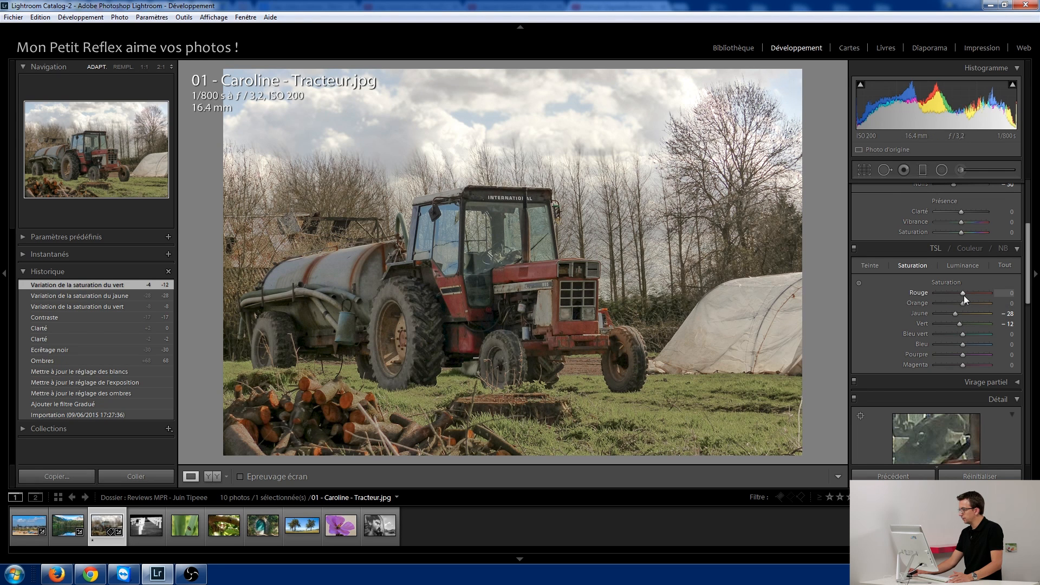
drag(968, 294, 968, 295)
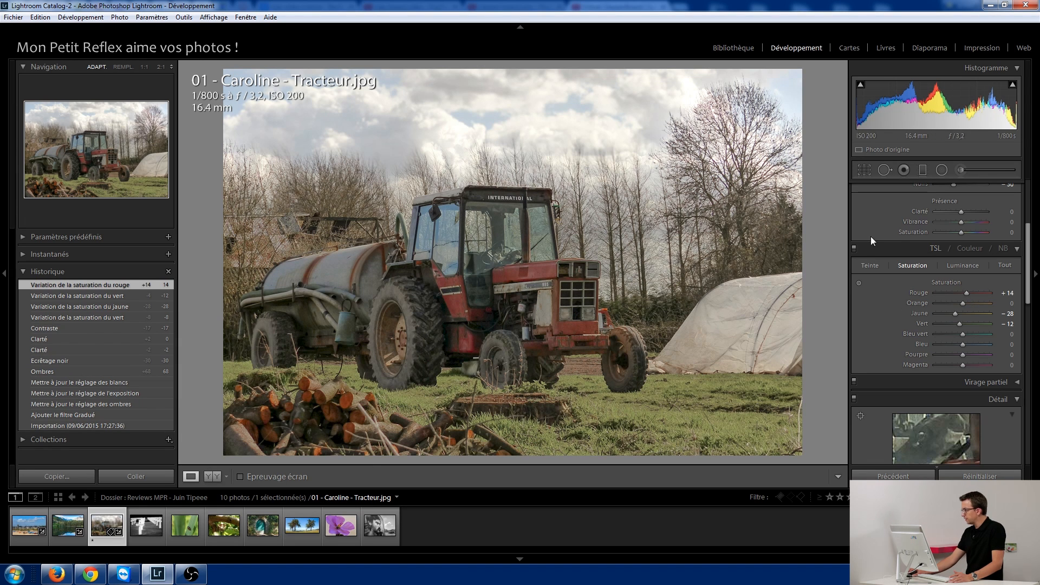
Step: Paint the log pile with a reset adjustment brush at saturation -20, and lower that brush adjustment's saturation to -56
click(962, 170)
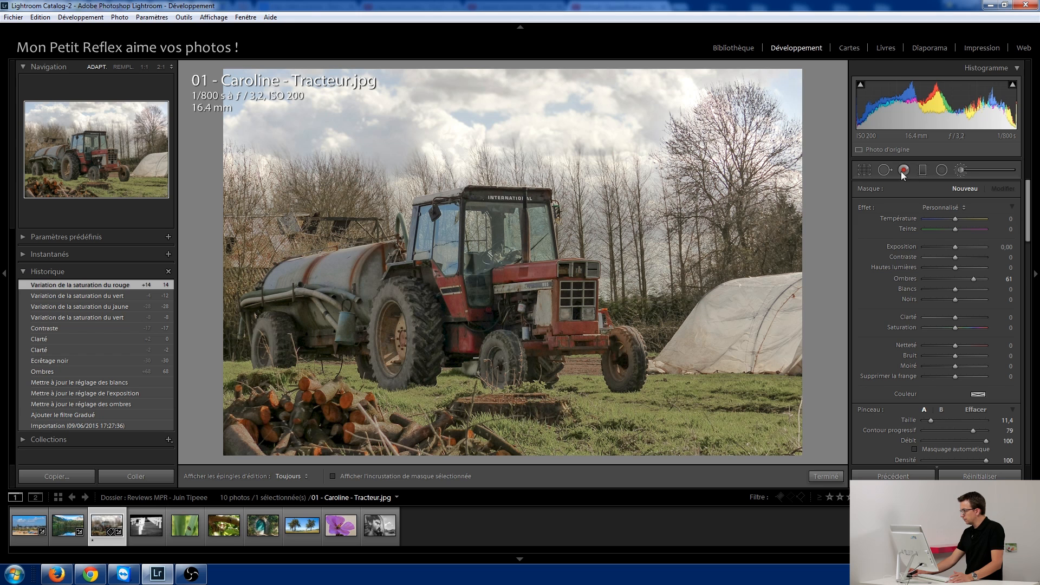
double_click(861, 208)
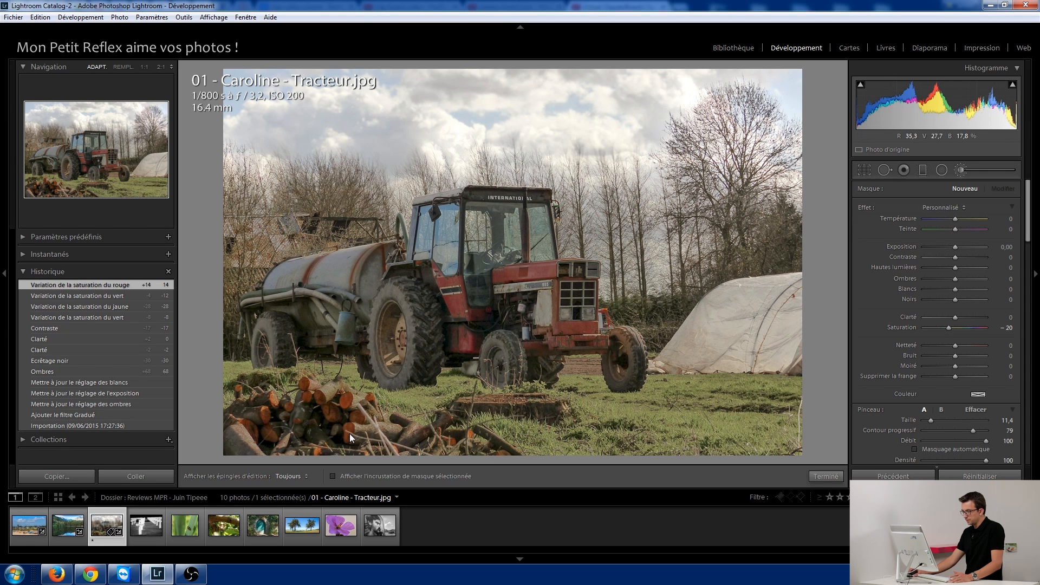
key(h)
click(347, 422)
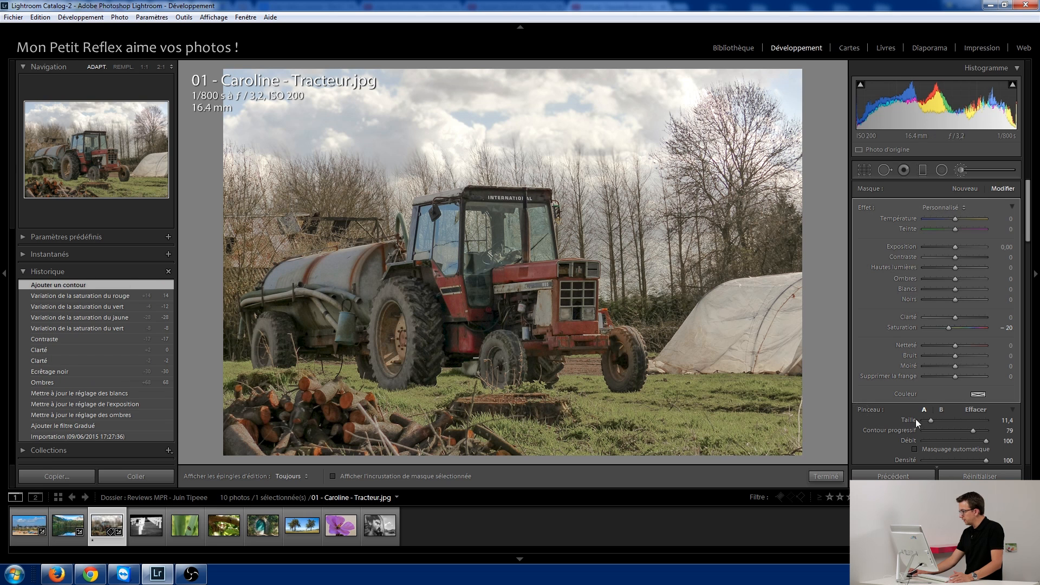
drag(949, 330, 941, 330)
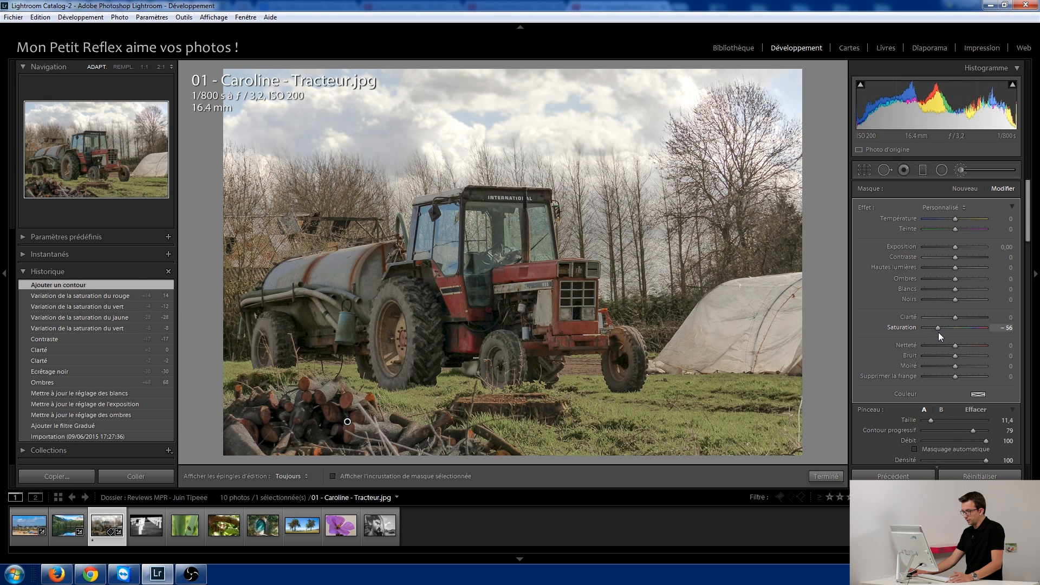
Step: Finish the brush adjustment on the tractor photo and open the black-and-white cemetery photo
click(961, 169)
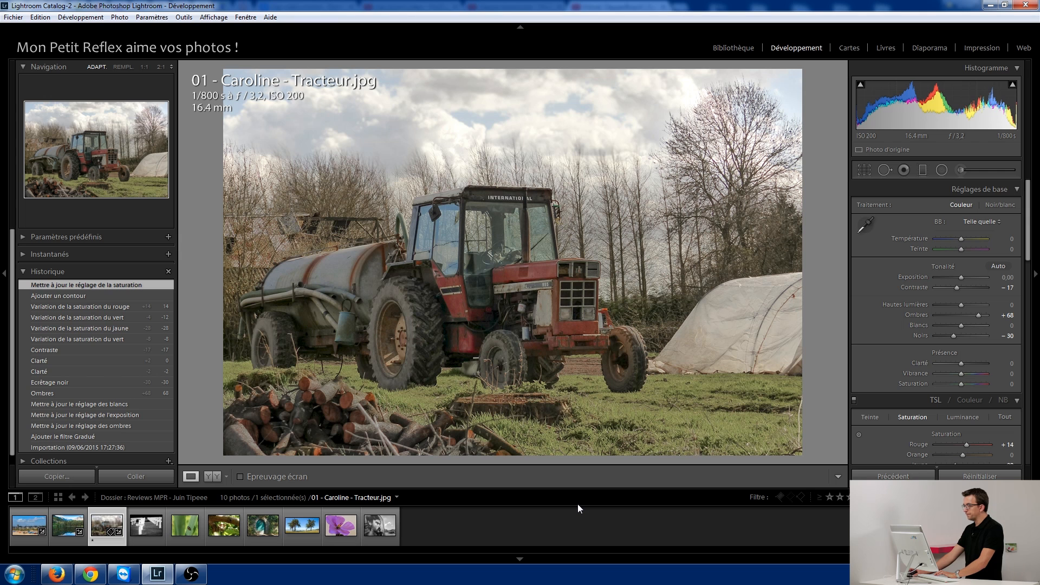
key(Right)
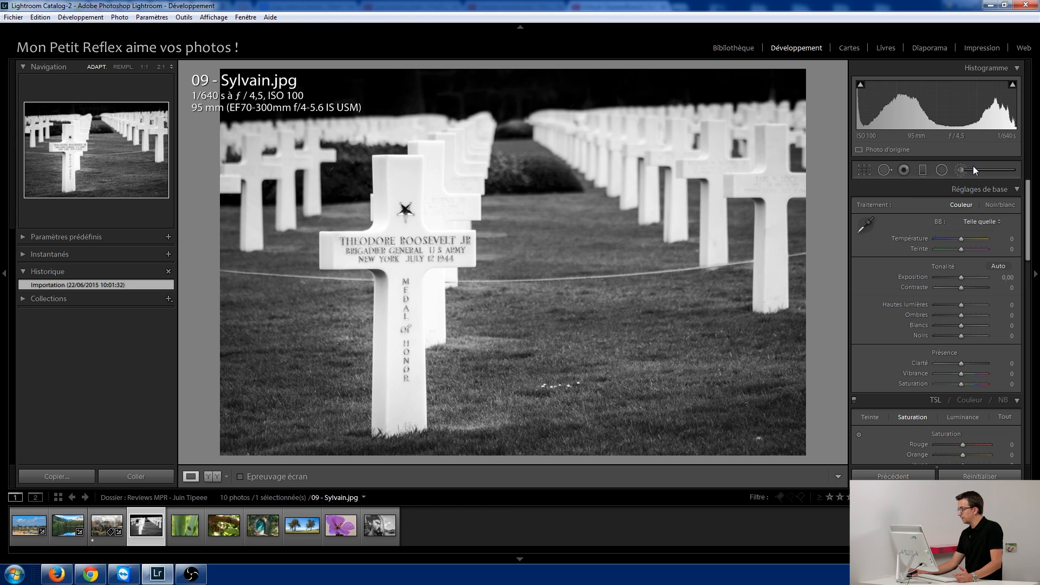
click(885, 171)
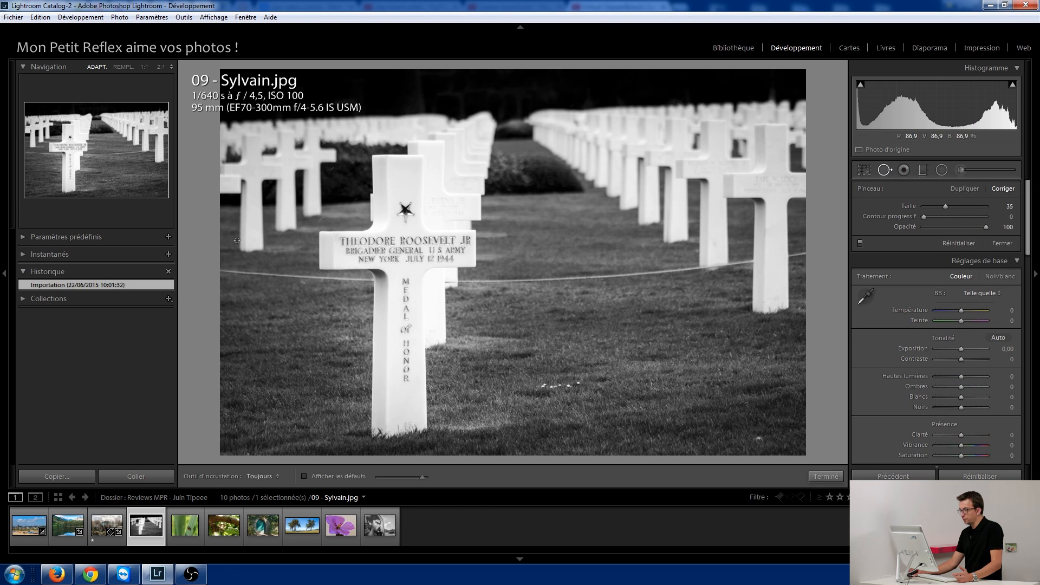
click(225, 268)
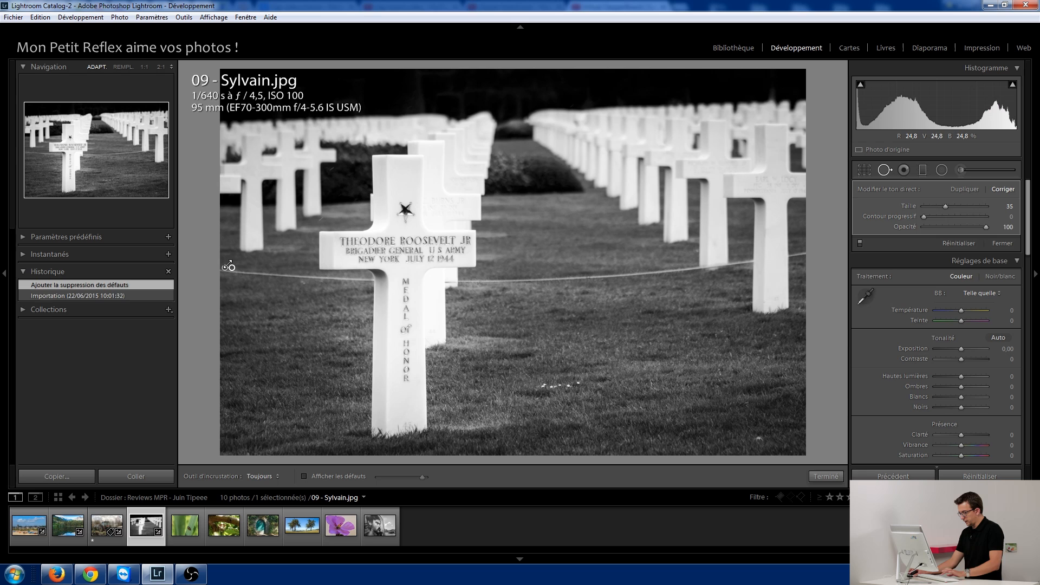
key(Delete)
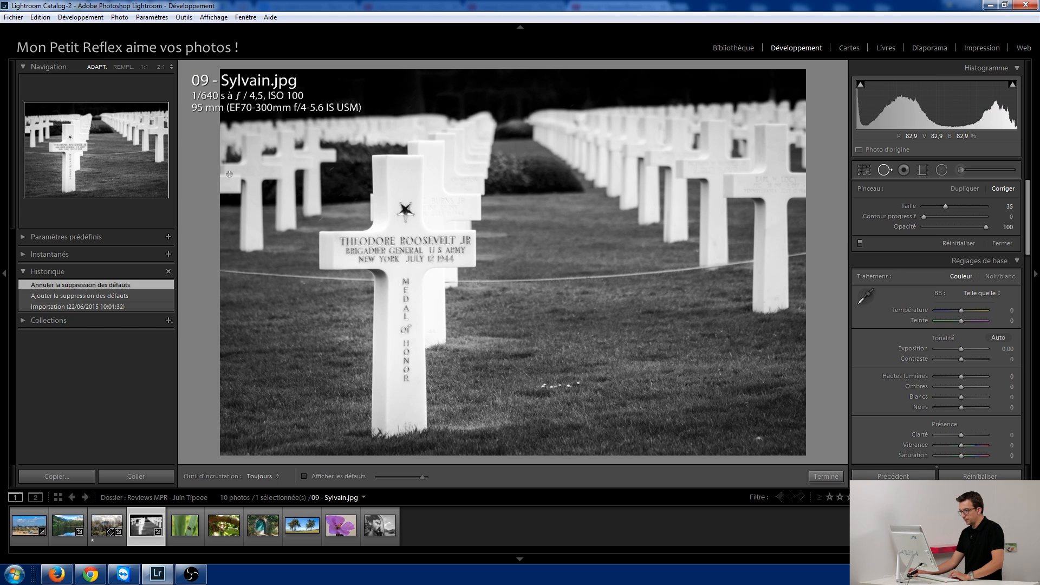
key(shift)
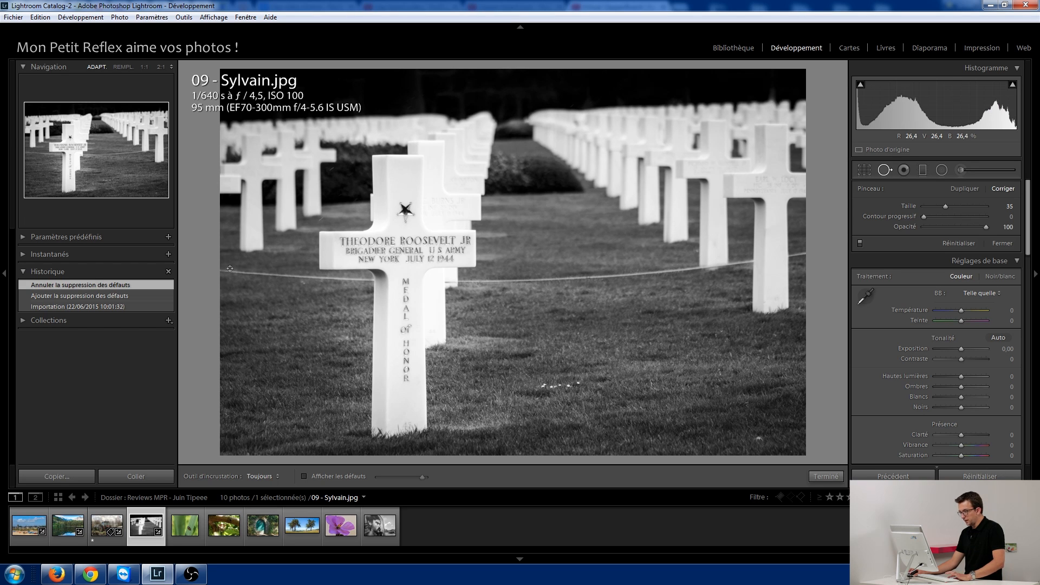
key(e)
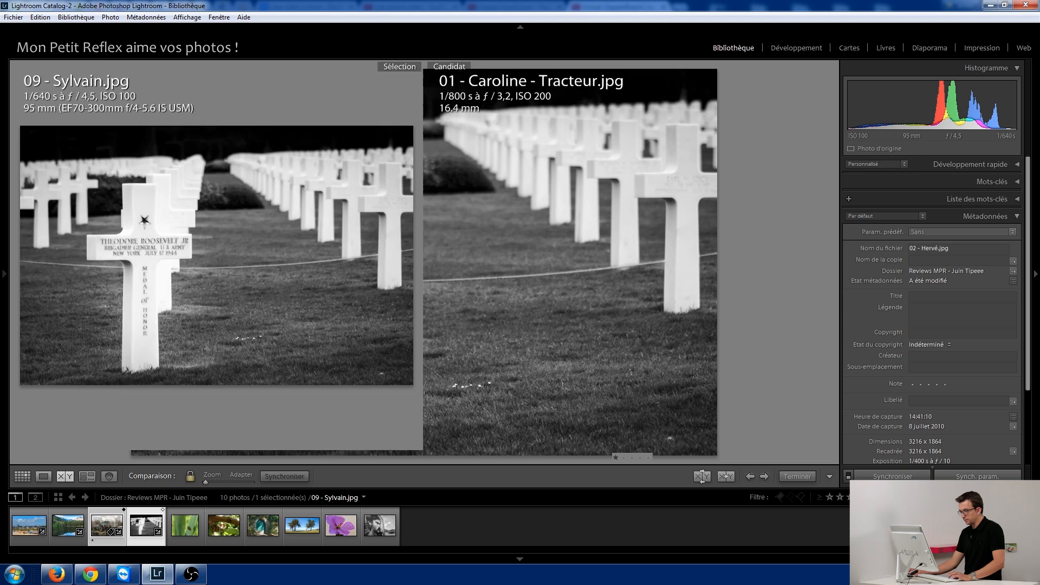
key(c)
key(e)
key(c)
key(e)
key(c)
key(e)
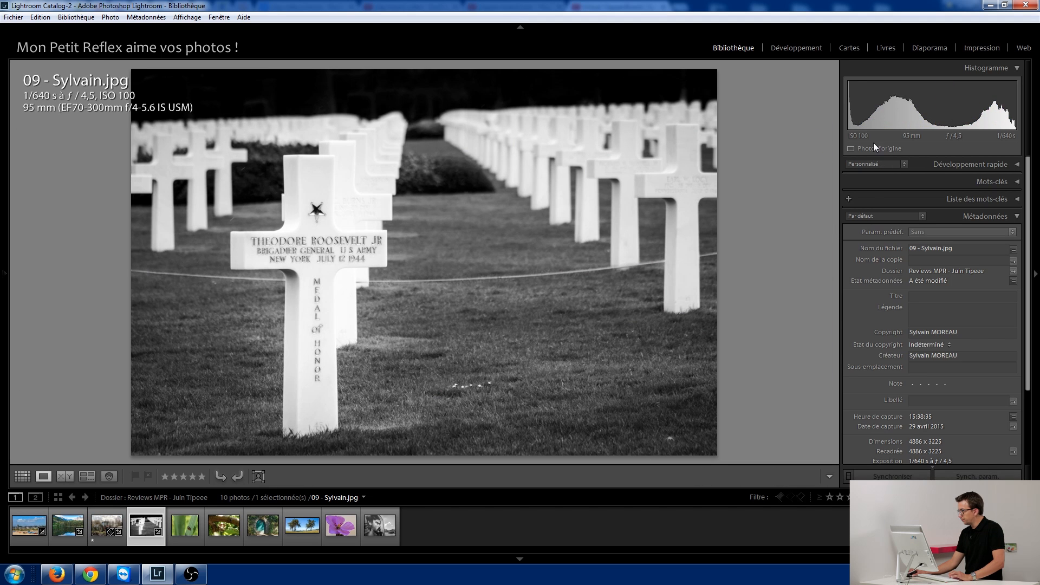
click(776, 46)
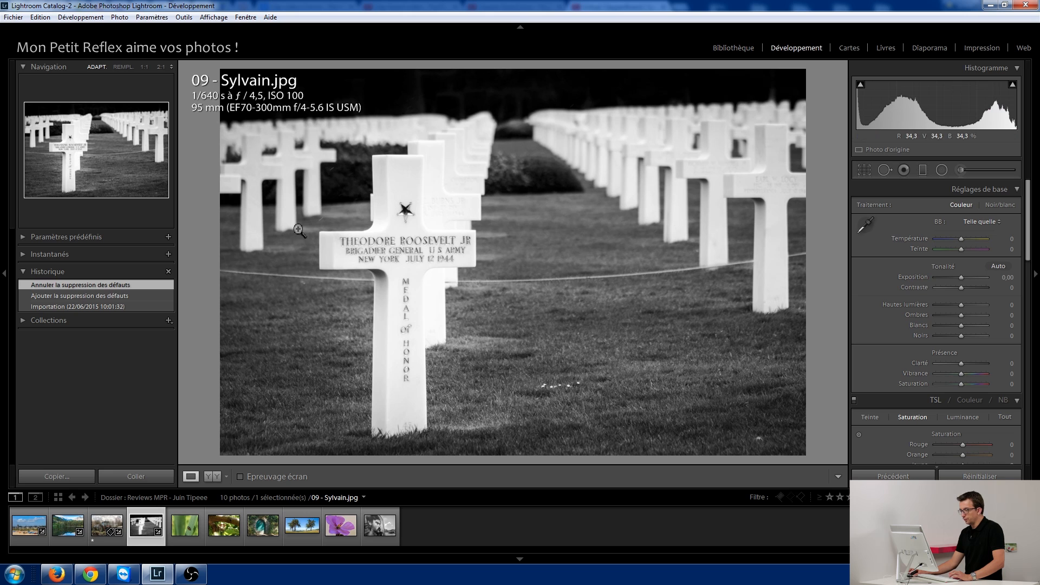
Step: Heal away the rope between the photo's edge and the main cross using size 57 strokes sourced from nearby grass
click(6, 260)
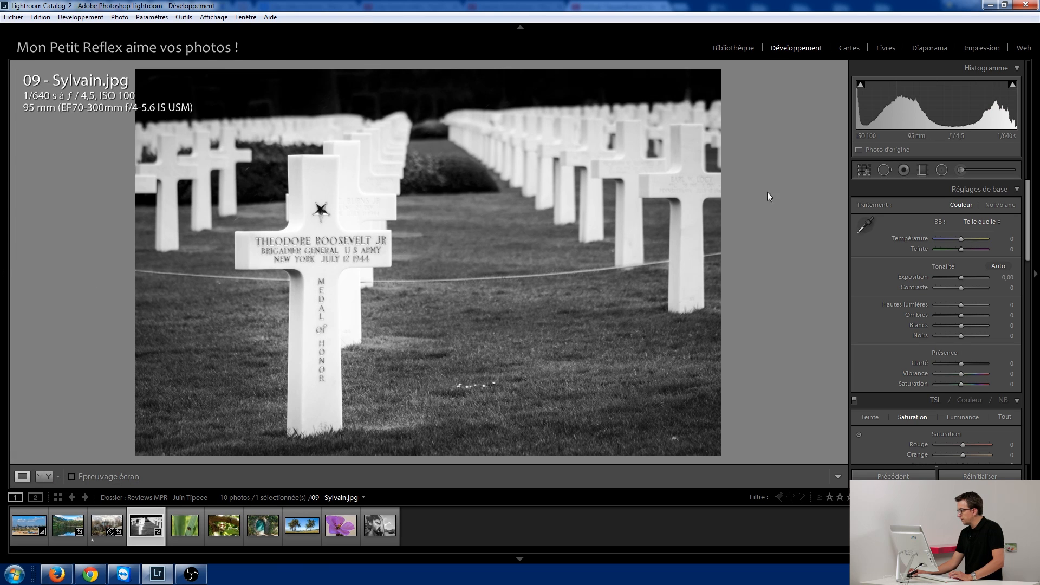
click(885, 172)
drag(945, 206, 948, 206)
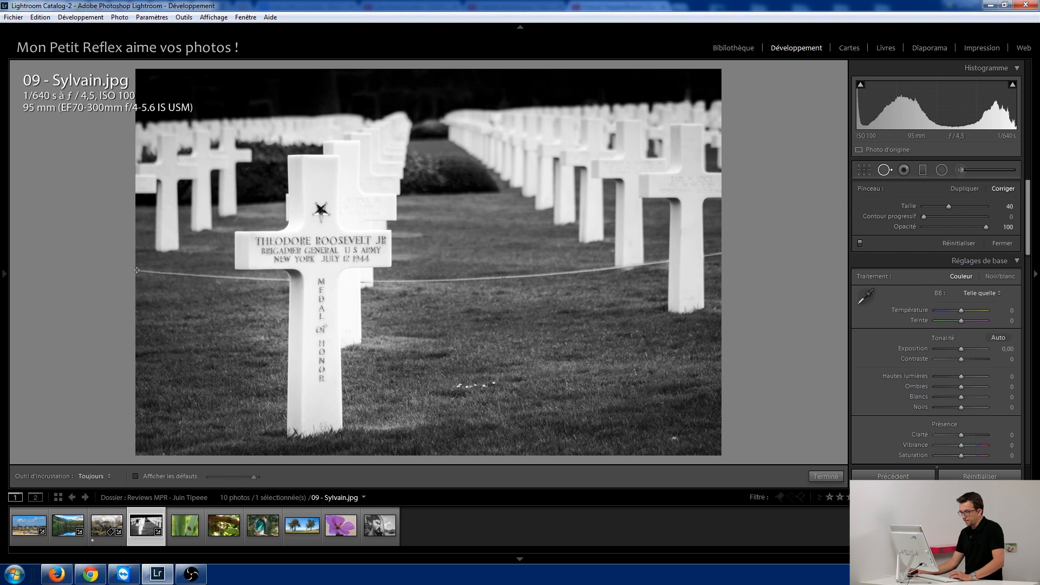
drag(947, 205, 957, 207)
mouse_move(135, 275)
mouse_down()
mouse_move(166, 283)
mouse_move(156, 285)
mouse_up()
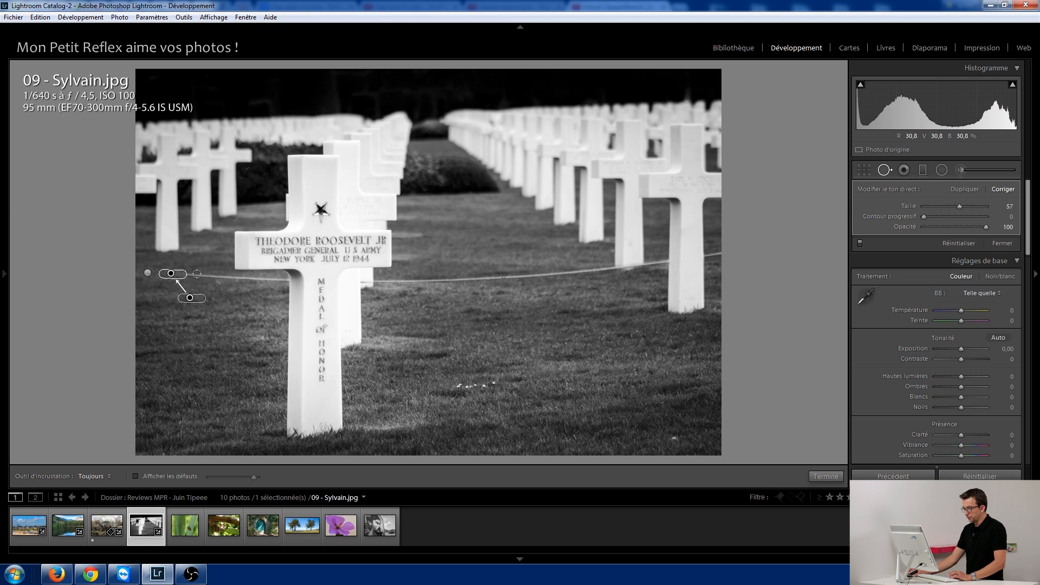
mouse_move(196, 273)
mouse_down()
mouse_move(186, 274)
mouse_move(214, 282)
mouse_up()
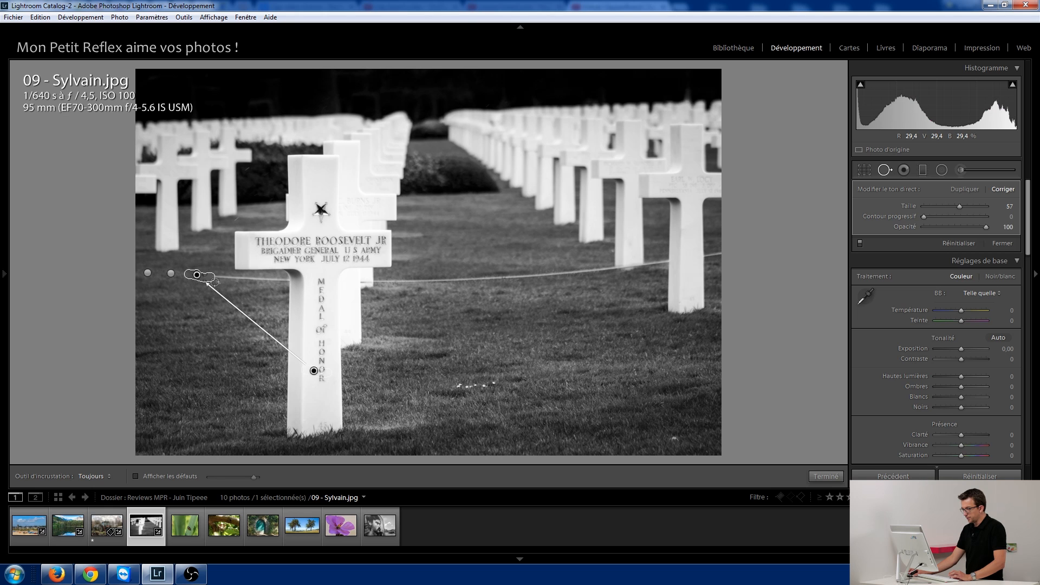
drag(313, 370, 194, 297)
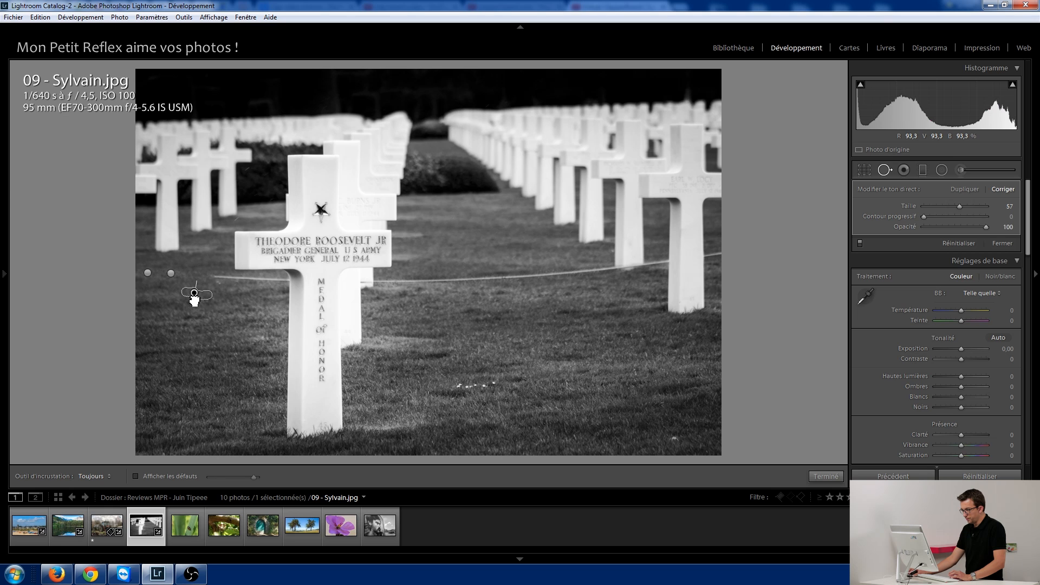
mouse_move(215, 275)
mouse_down()
mouse_move(248, 285)
mouse_move(224, 296)
mouse_move(215, 292)
mouse_move(241, 280)
mouse_move(289, 283)
mouse_up()
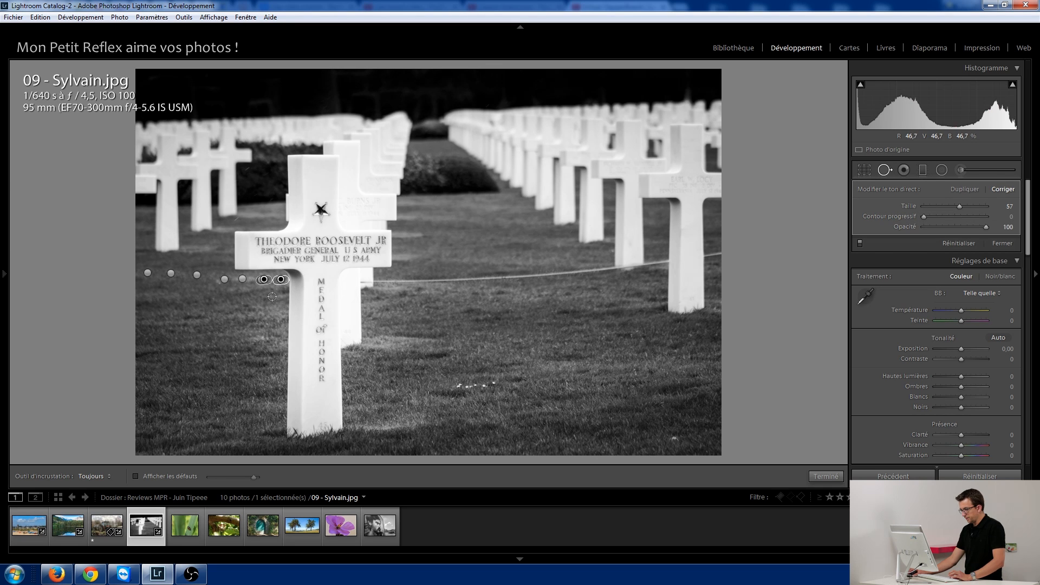
key(q)
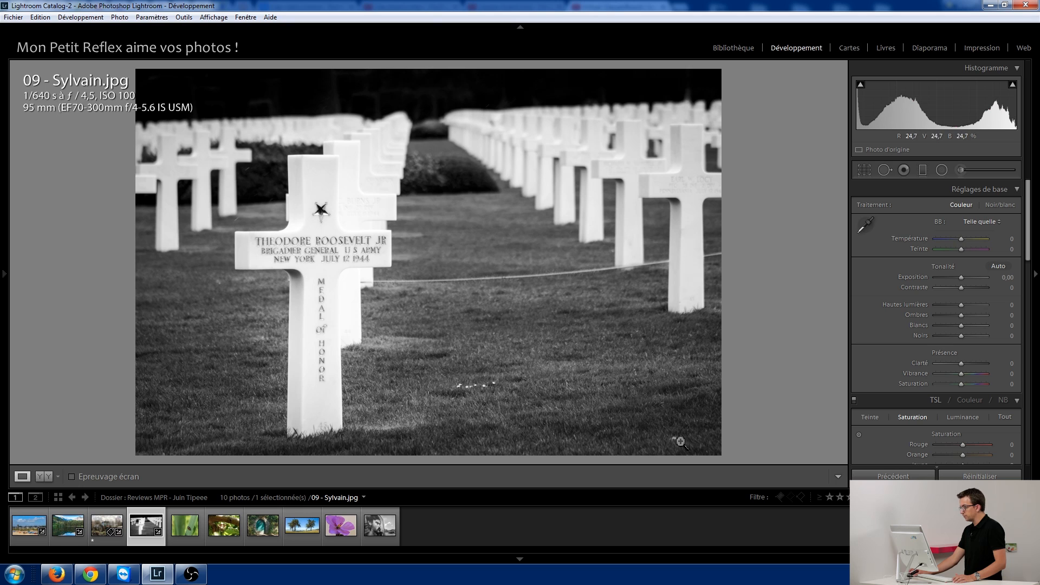
Step: Heal the small white spot in the grass near the cemetery photo's lower-right corner
click(884, 172)
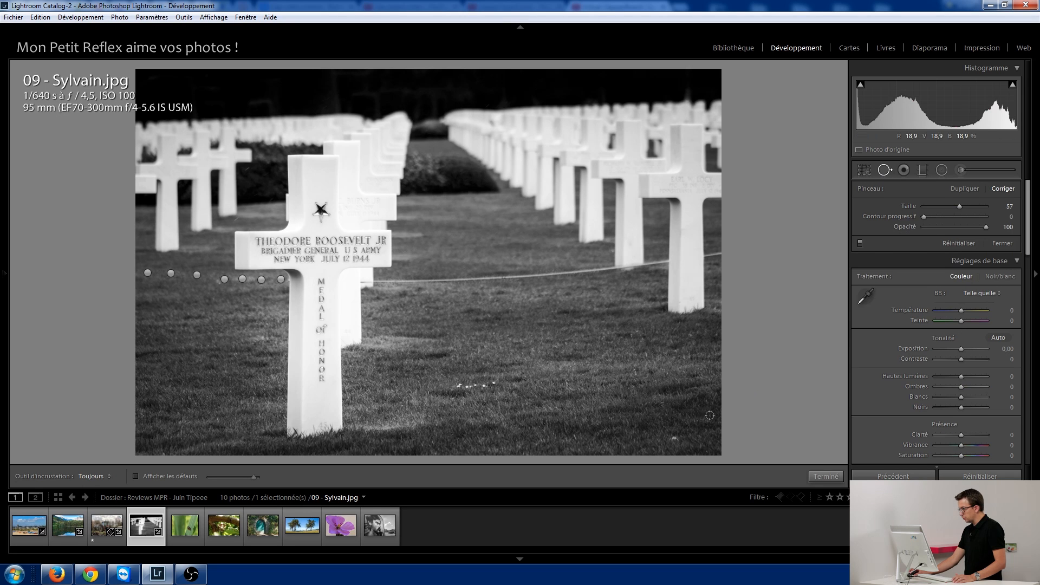
click(673, 440)
key(q)
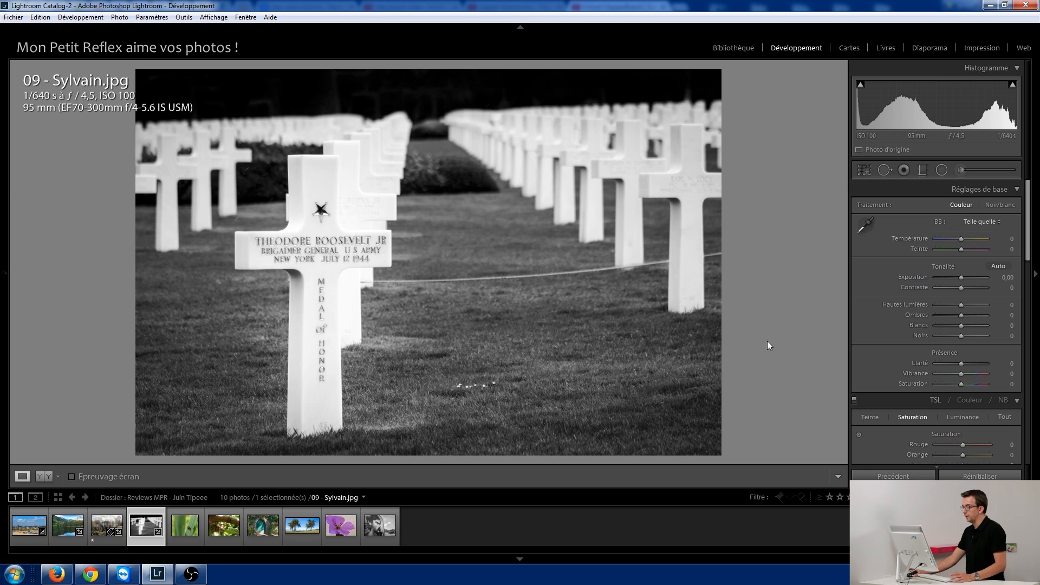
Step: Examine the engraved inscription and star on the main cross at 1:1
click(289, 241)
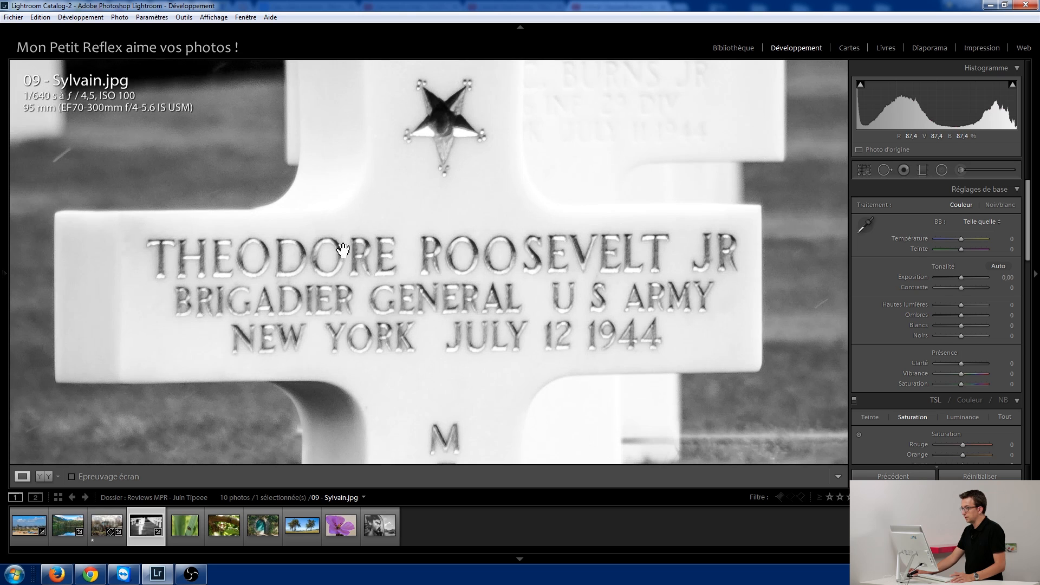
click(437, 234)
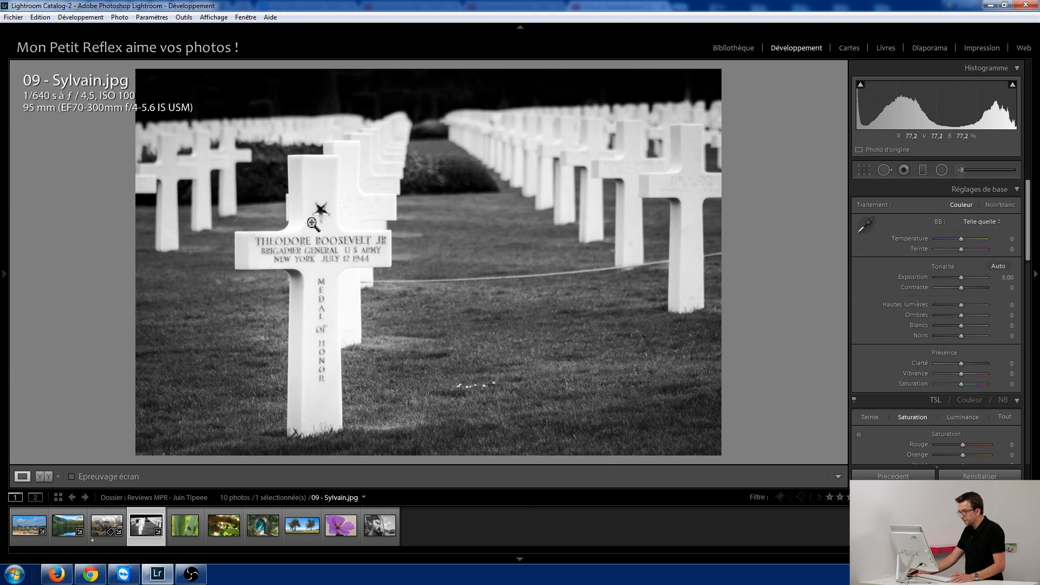
click(342, 247)
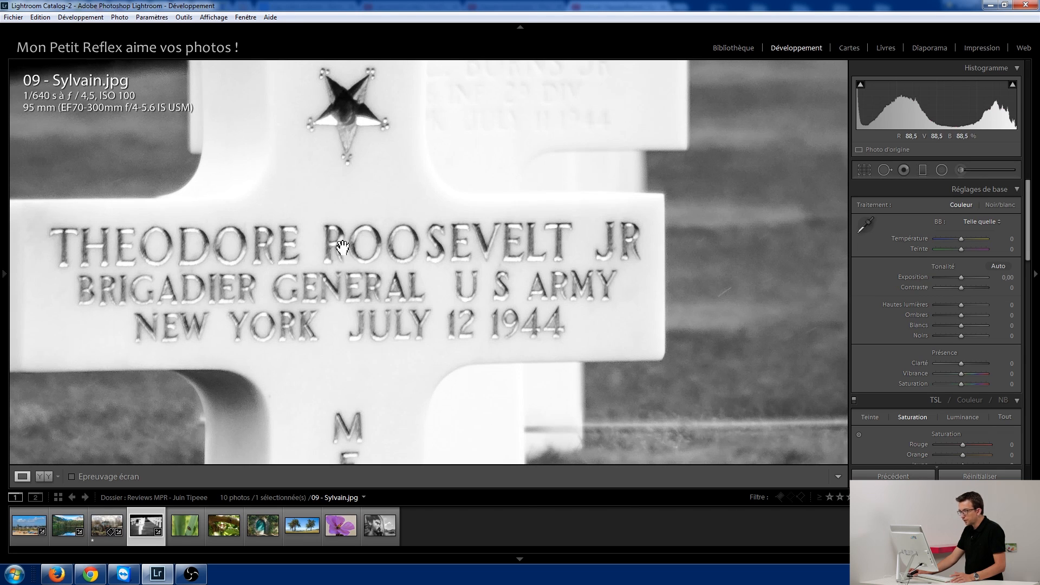
click(336, 278)
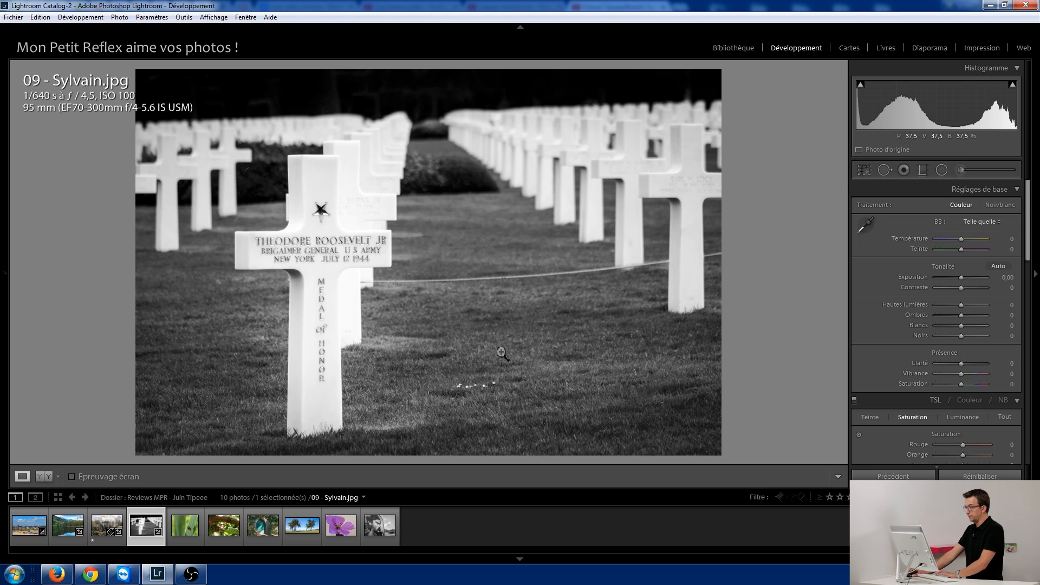
Step: Cover the edge of the pale bush between the cross rows with a clone spot, size 57, sourced from the dark background above
click(432, 128)
drag(418, 139, 418, 191)
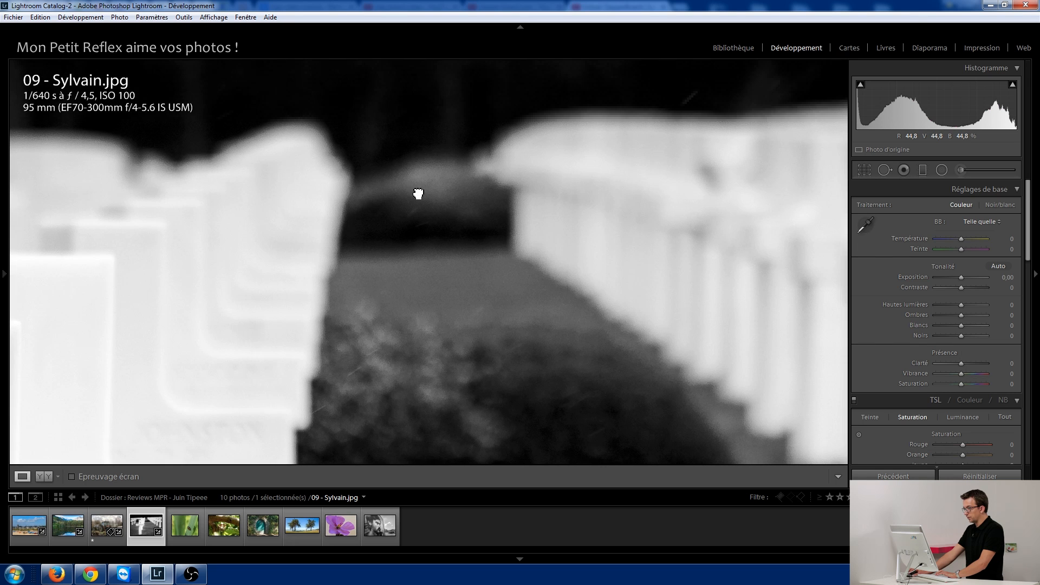
click(883, 170)
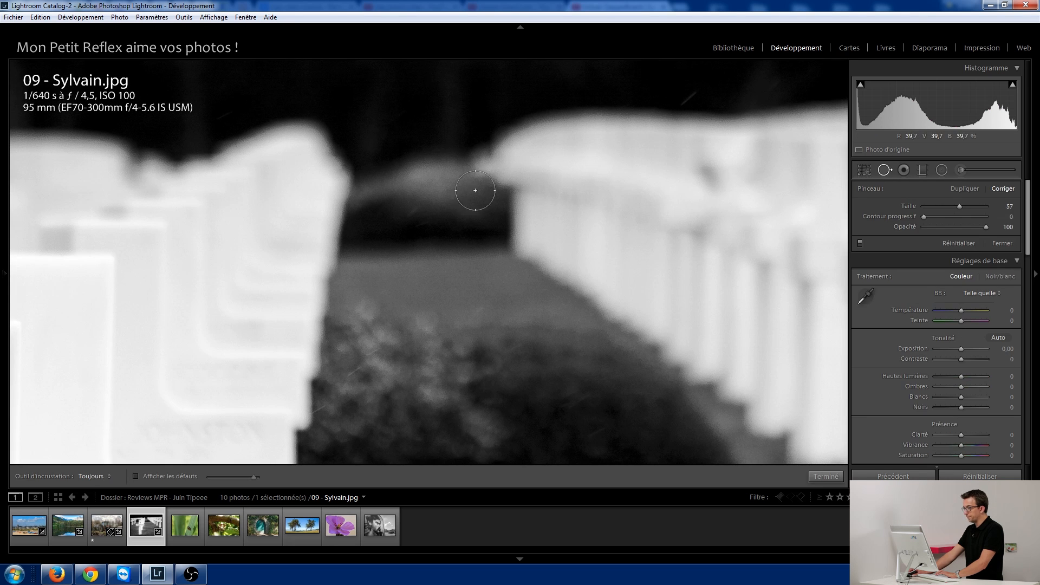
click(374, 191)
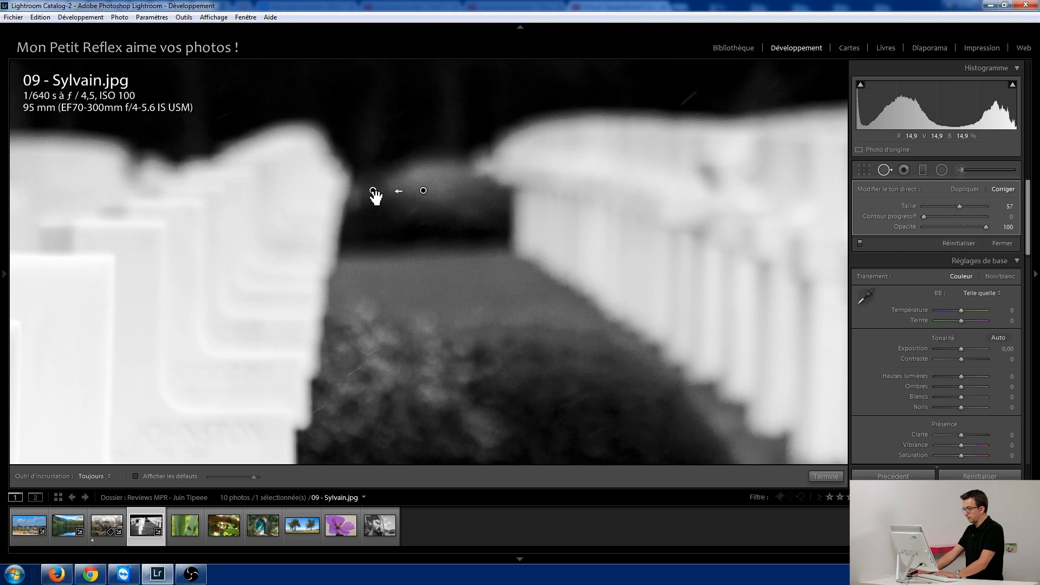
drag(416, 182, 376, 124)
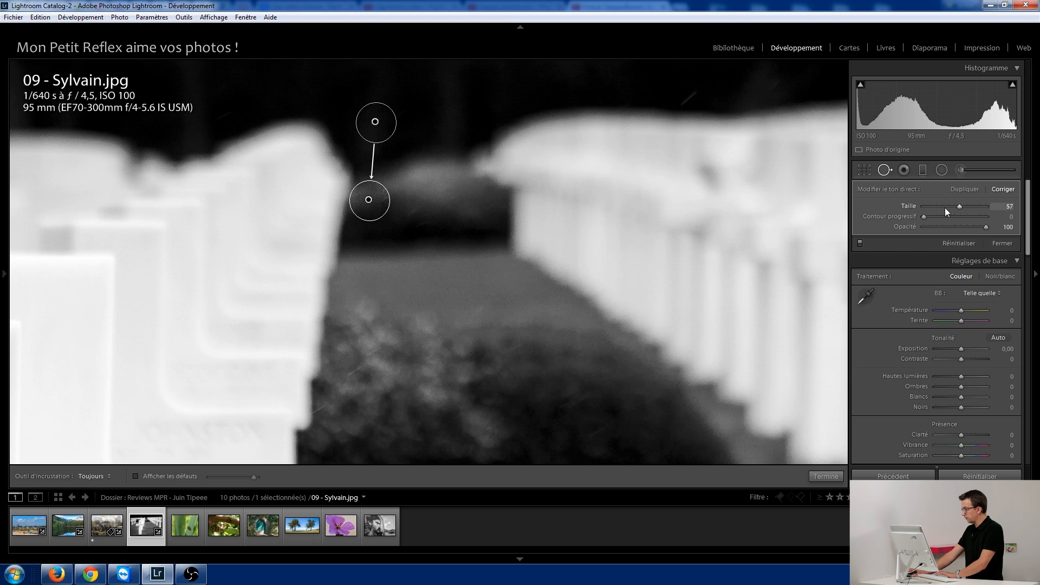
click(964, 189)
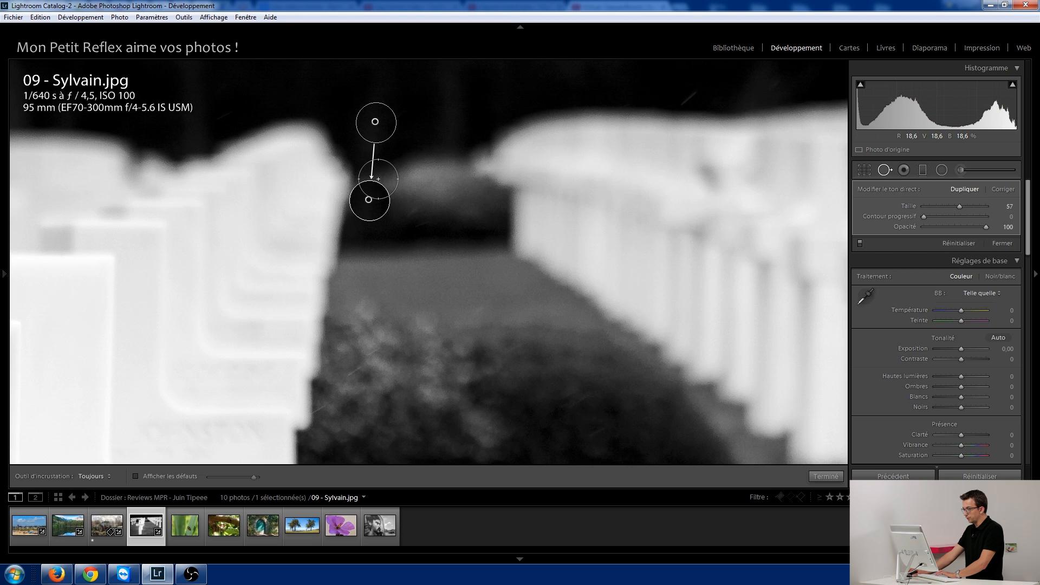
Step: Clone the dark background over the rest of the pale bush between the cross rows and set the feather to 50
mouse_move(391, 177)
mouse_down()
mouse_move(418, 192)
mouse_move(416, 179)
mouse_move(438, 173)
mouse_move(464, 186)
mouse_move(475, 163)
mouse_move(476, 192)
mouse_move(428, 203)
mouse_up()
drag(475, 238, 428, 105)
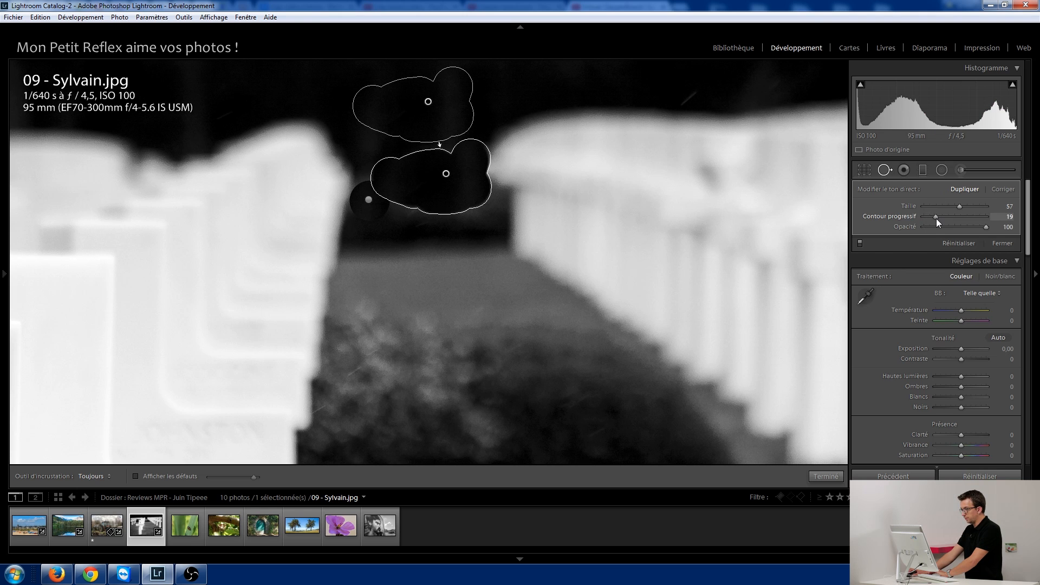
drag(942, 217, 956, 215)
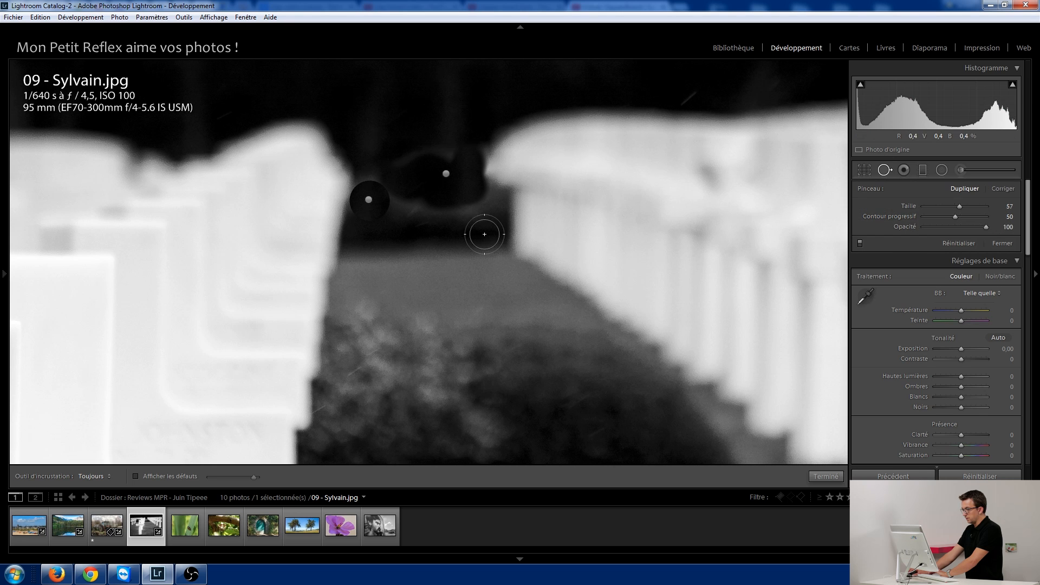
key(q)
click(441, 239)
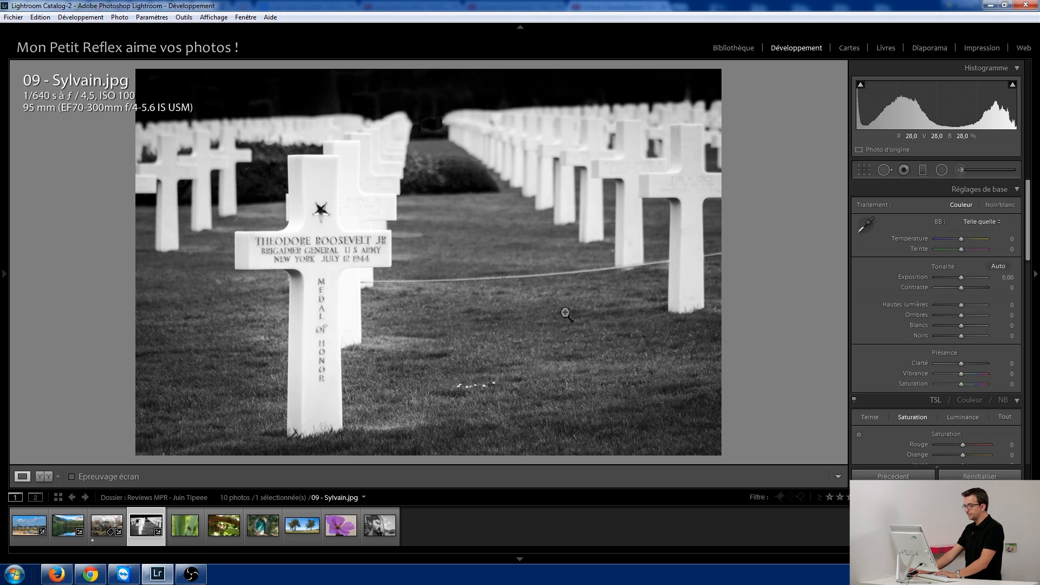
Step: Open the red-and-black insect macro photo and examine the insect's detail at 1:1
key(Right)
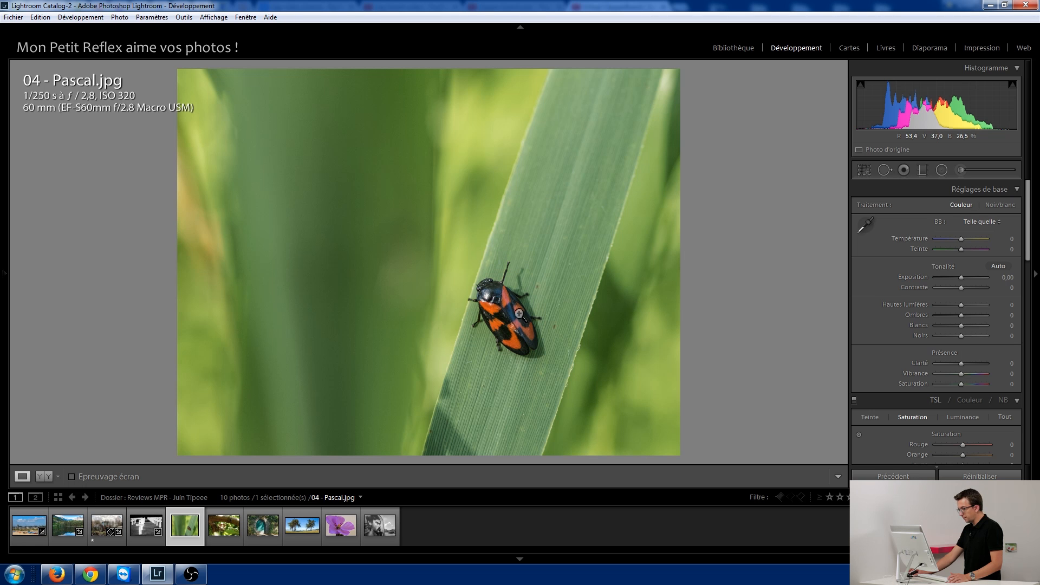
click(495, 315)
drag(509, 318, 490, 272)
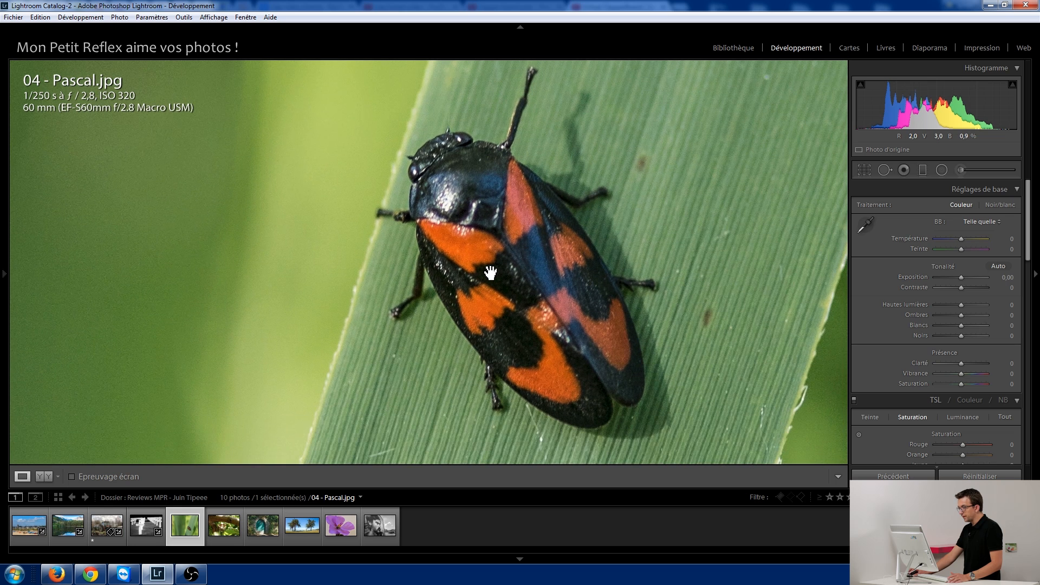
click(490, 273)
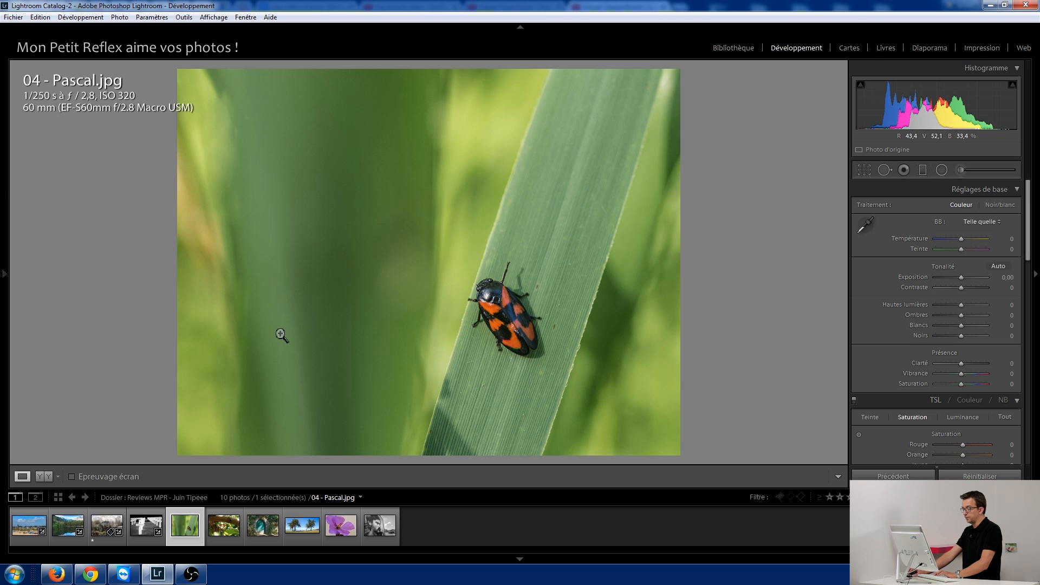
Step: Open the photo of the chicks in the nest and examine the open-beaked chick's feathers and exposure at 1:1
key(Right)
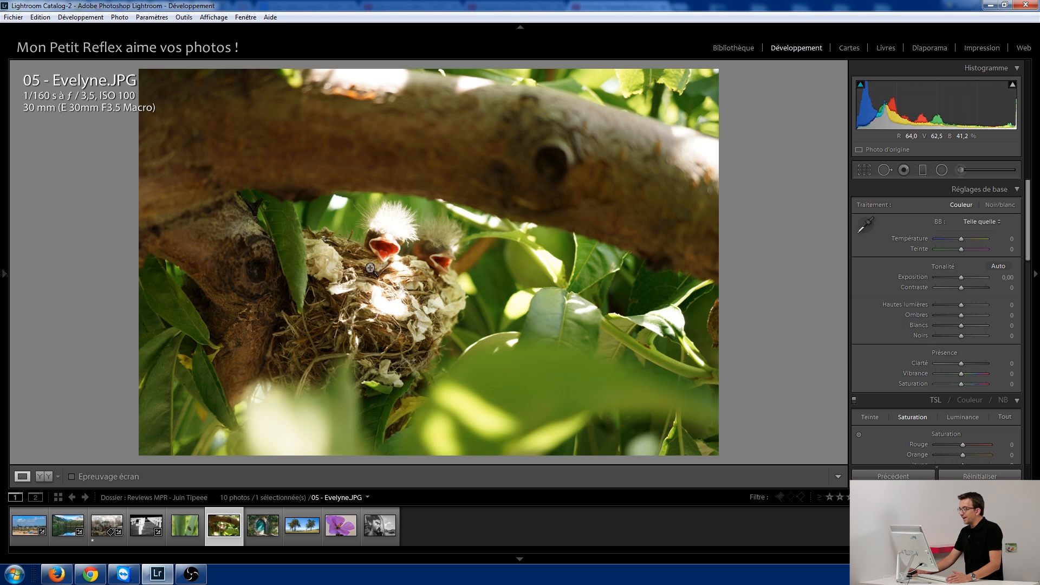
click(374, 237)
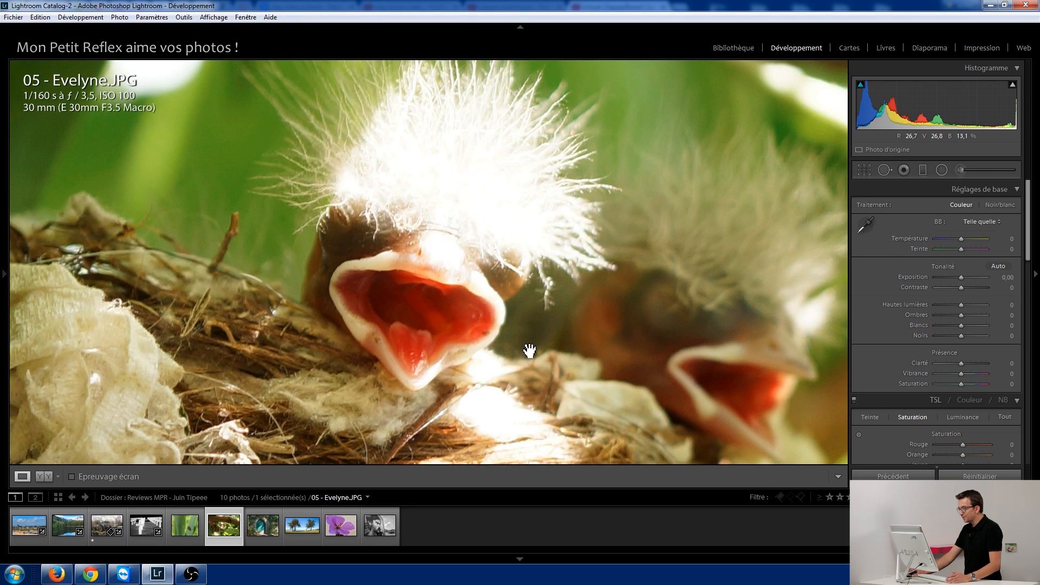
click(419, 188)
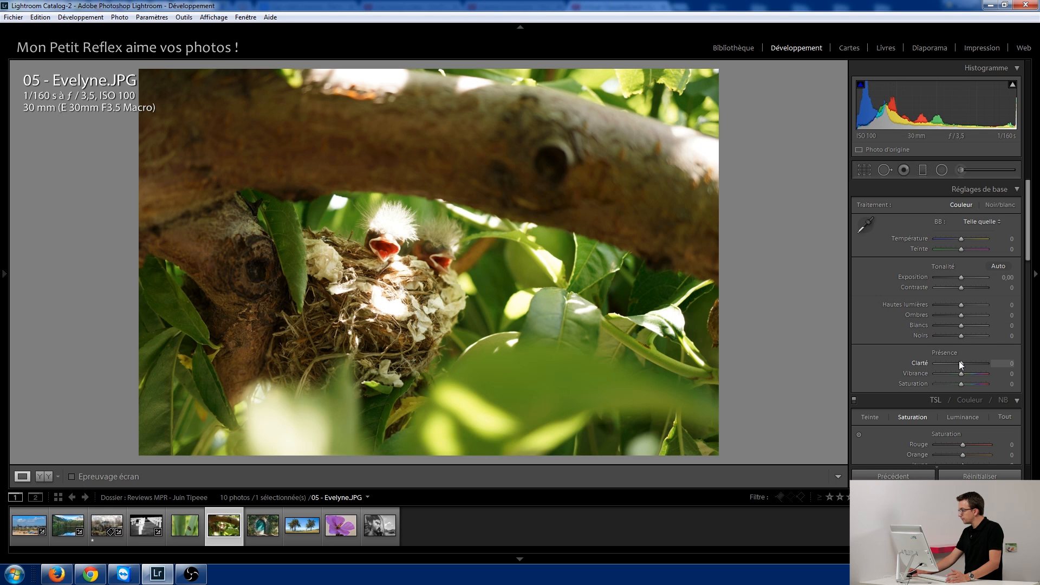
Step: Set the nest photo's highlights to -36 and whites to +34, and compare the result with the imported state in the history
mouse_move(964, 309)
mouse_down()
mouse_move(942, 306)
mouse_move(953, 304)
mouse_up()
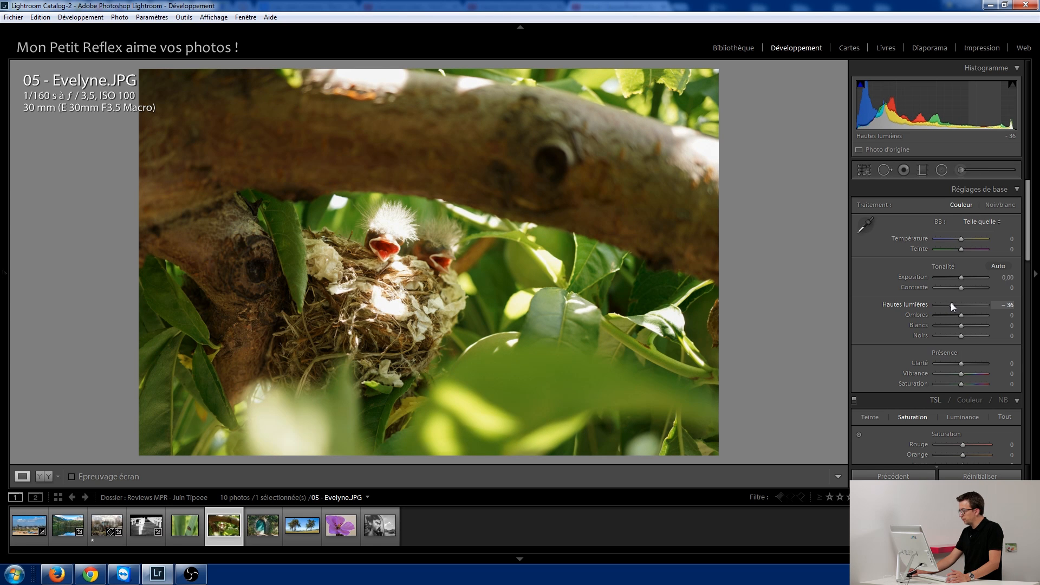
drag(961, 327, 970, 326)
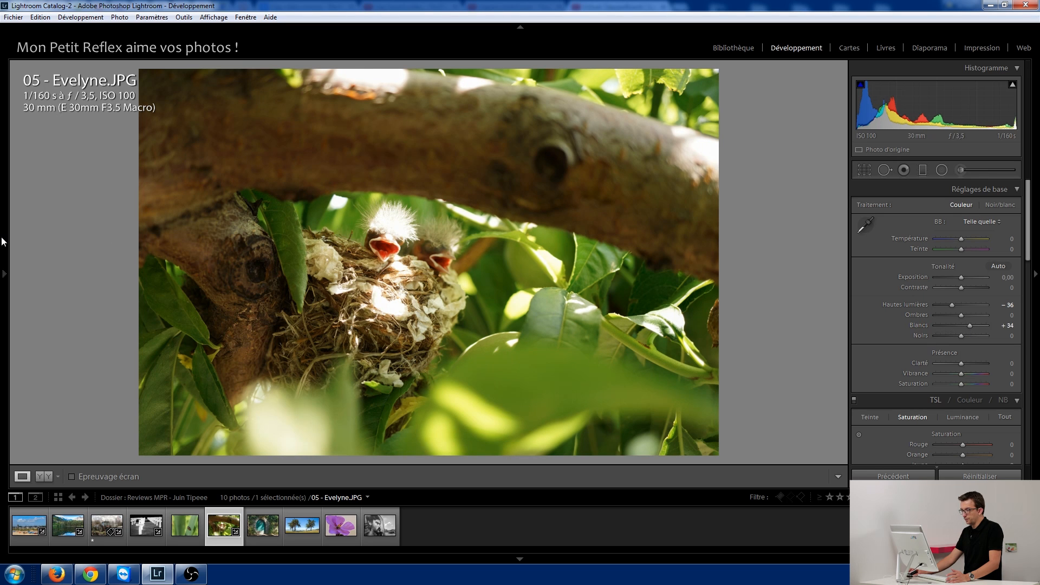
mouse_move(1, 241)
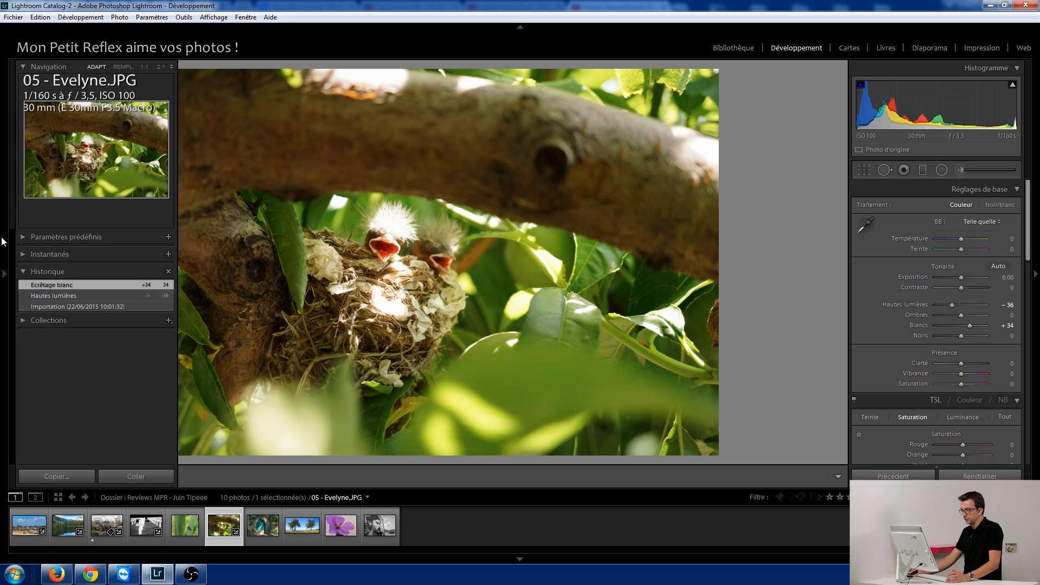
click(57, 305)
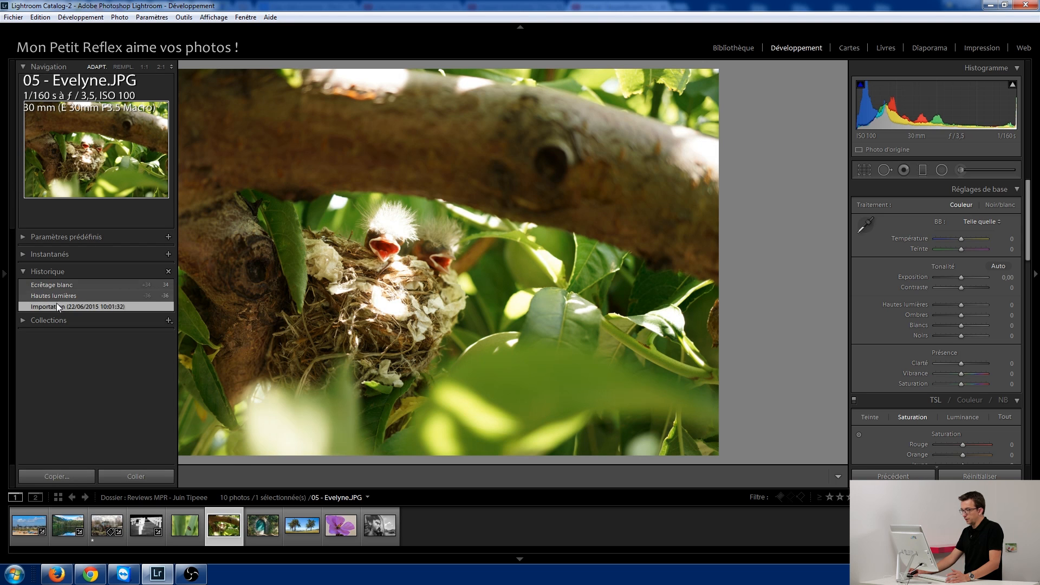
click(58, 283)
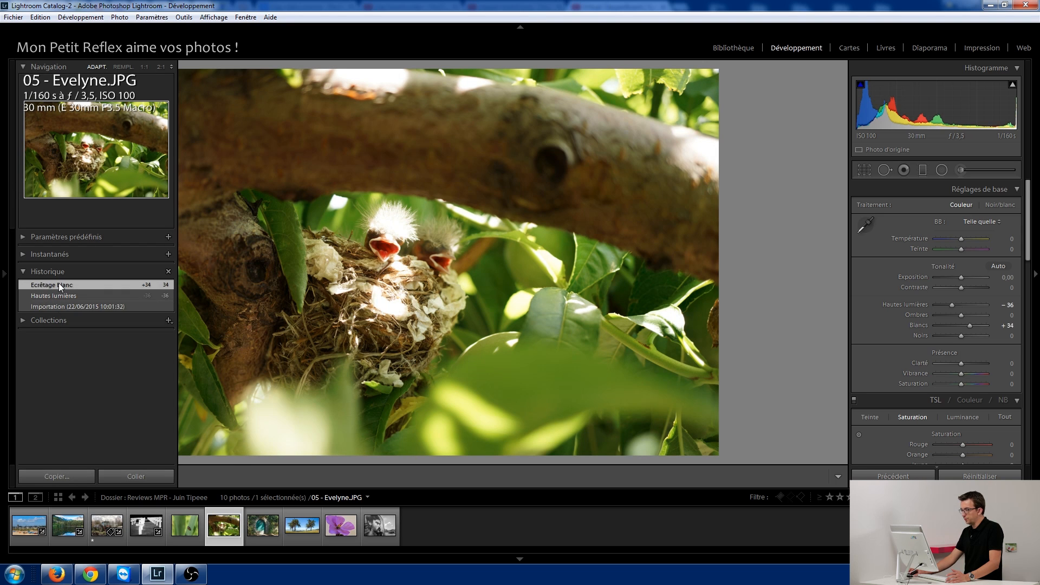
click(3, 279)
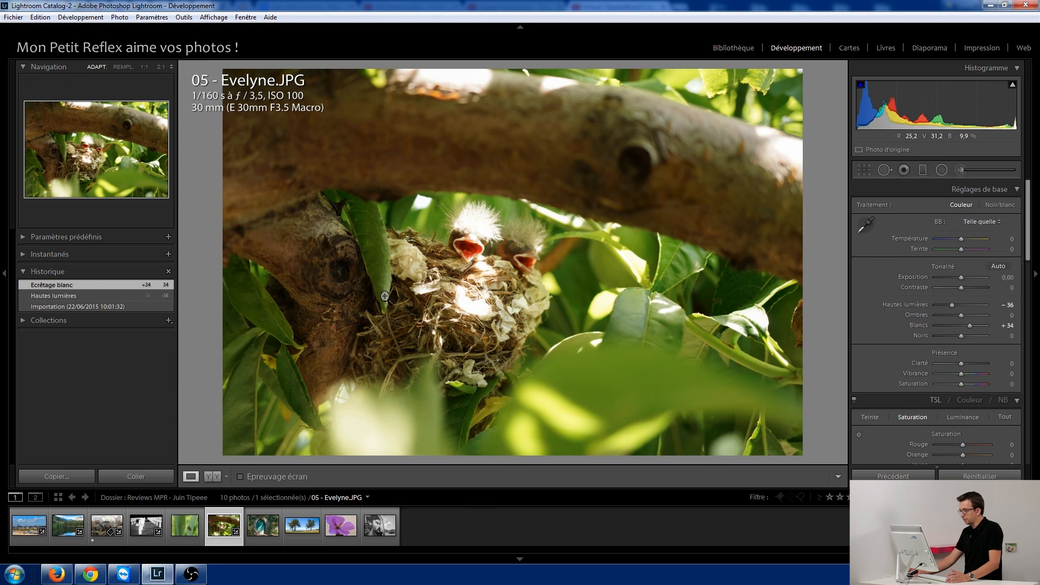
click(3, 282)
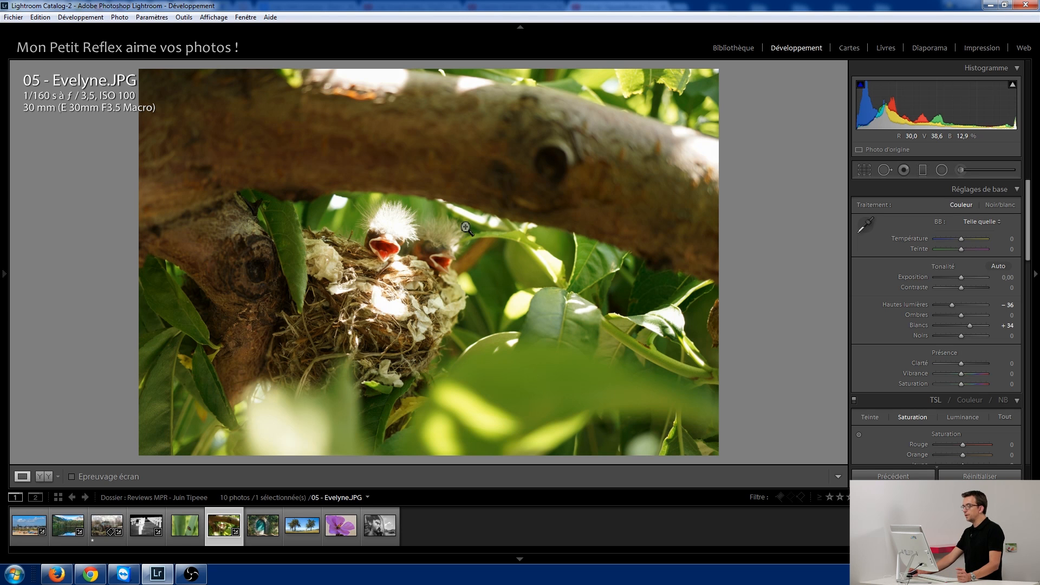
Step: Crop the nest photo tighter around the chicks, cutting away part of the upper branch and the foliage right of the nest
click(865, 172)
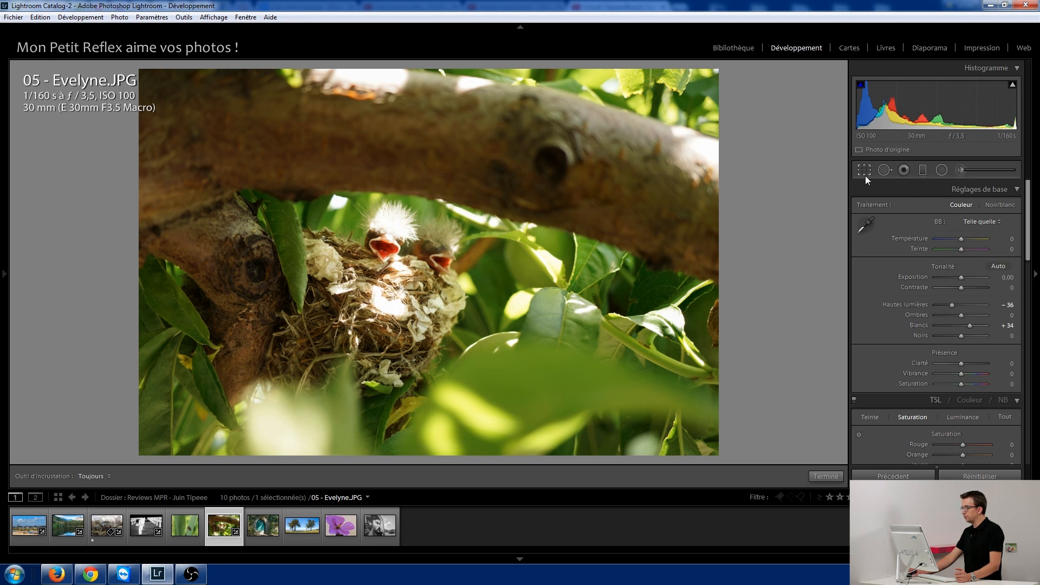
drag(721, 70, 662, 102)
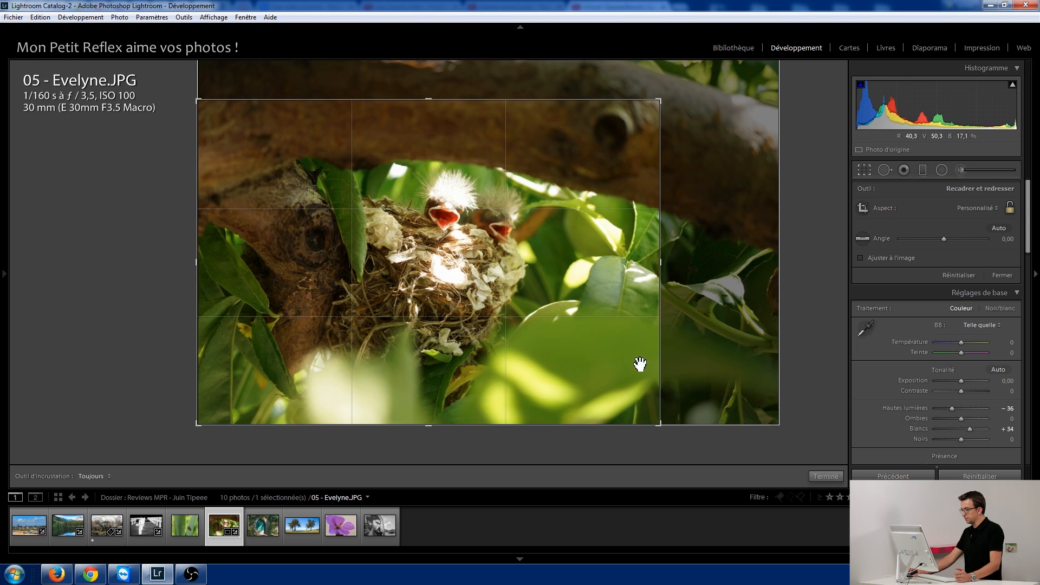
key(Return)
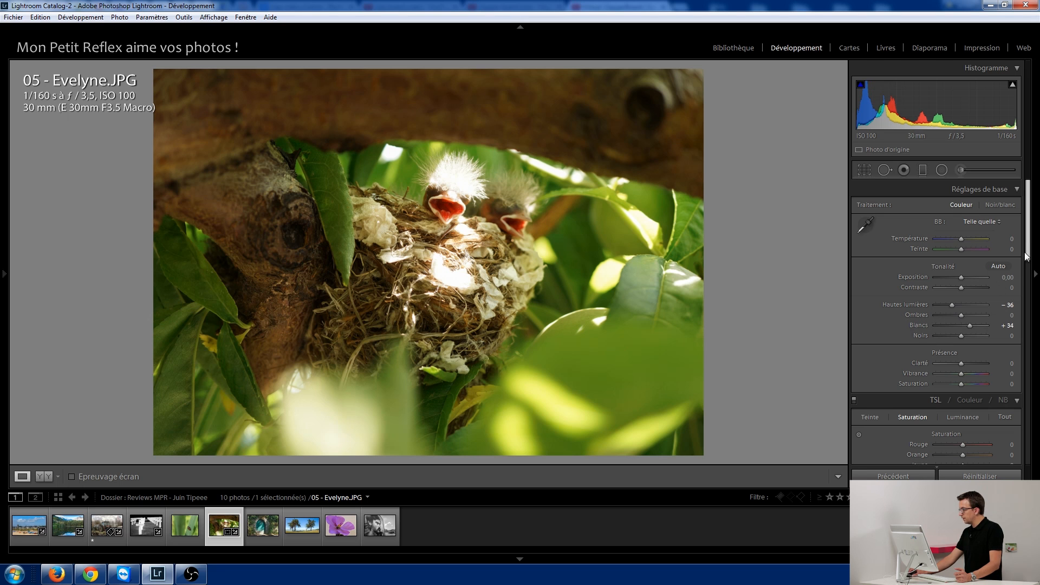
Step: Try lifting the whole nest photo's shadows to +68 and reset the setting
drag(962, 314, 980, 312)
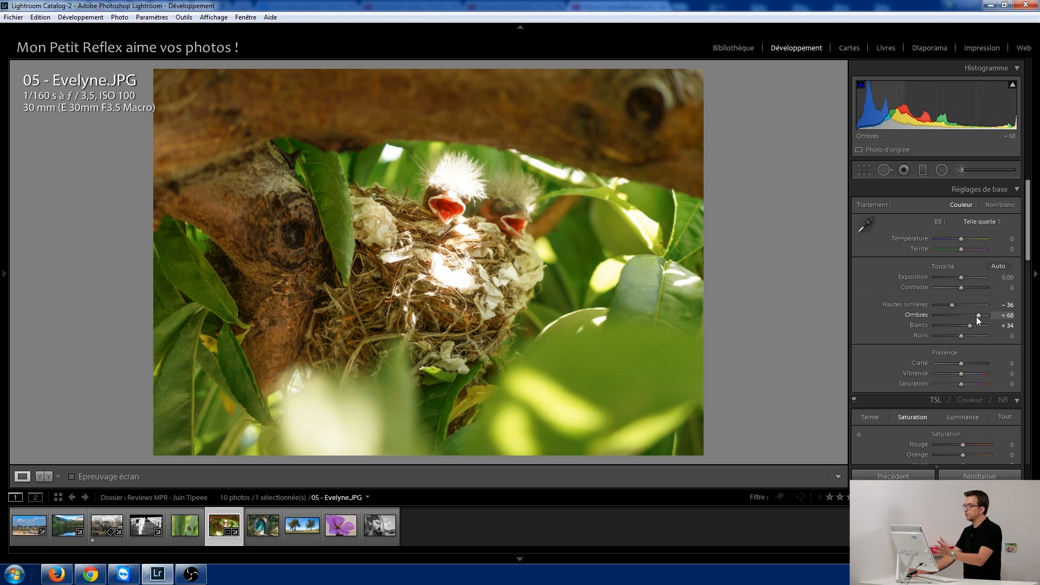
double_click(978, 316)
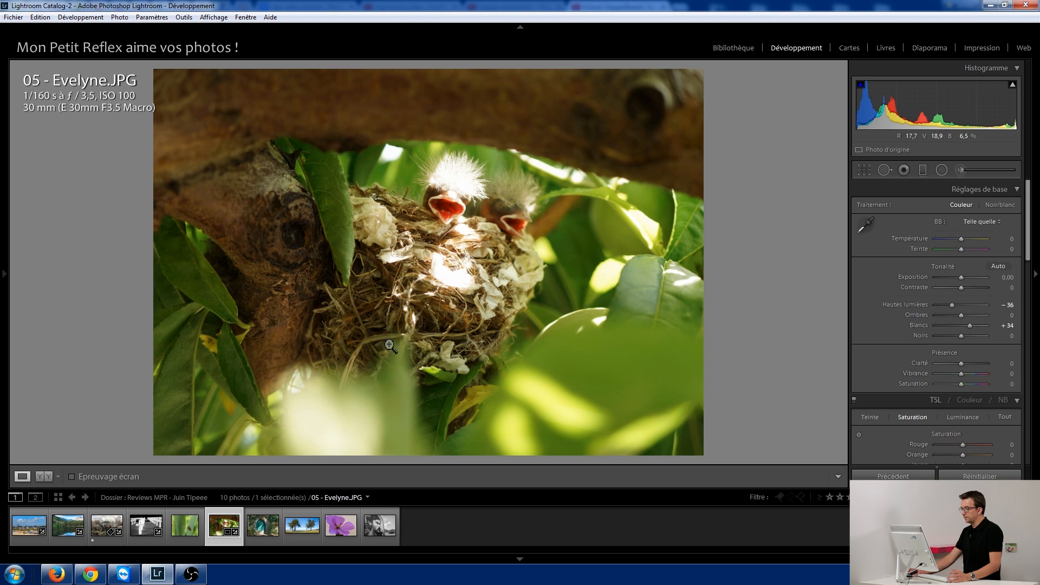
Step: Place a circular radial filter around the nest and chicks, and invert its mask to affect the inside
click(941, 170)
mouse_move(374, 204)
mouse_down()
mouse_move(476, 281)
mouse_move(509, 333)
mouse_up()
drag(416, 237, 483, 296)
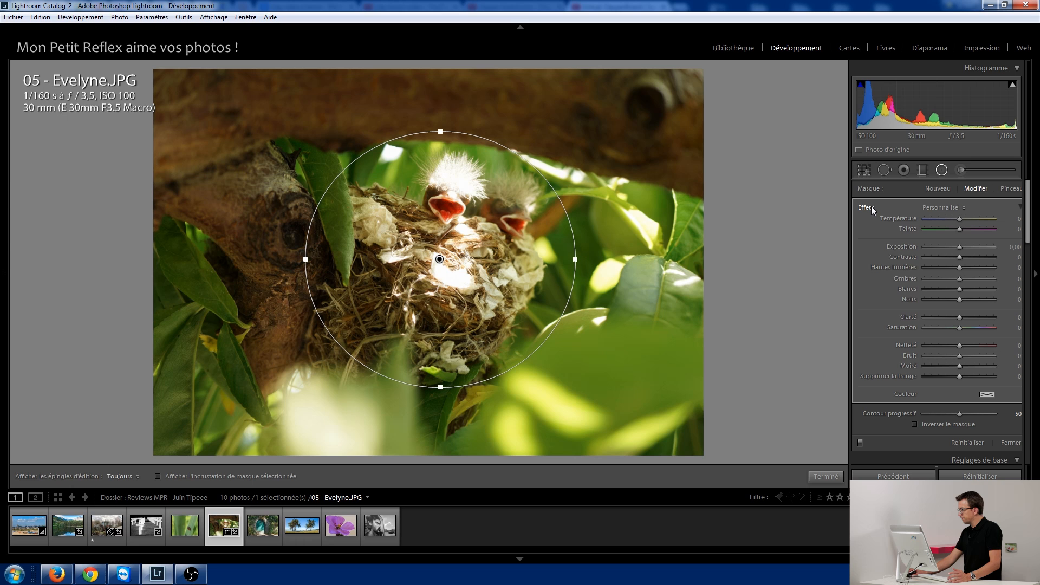
click(934, 423)
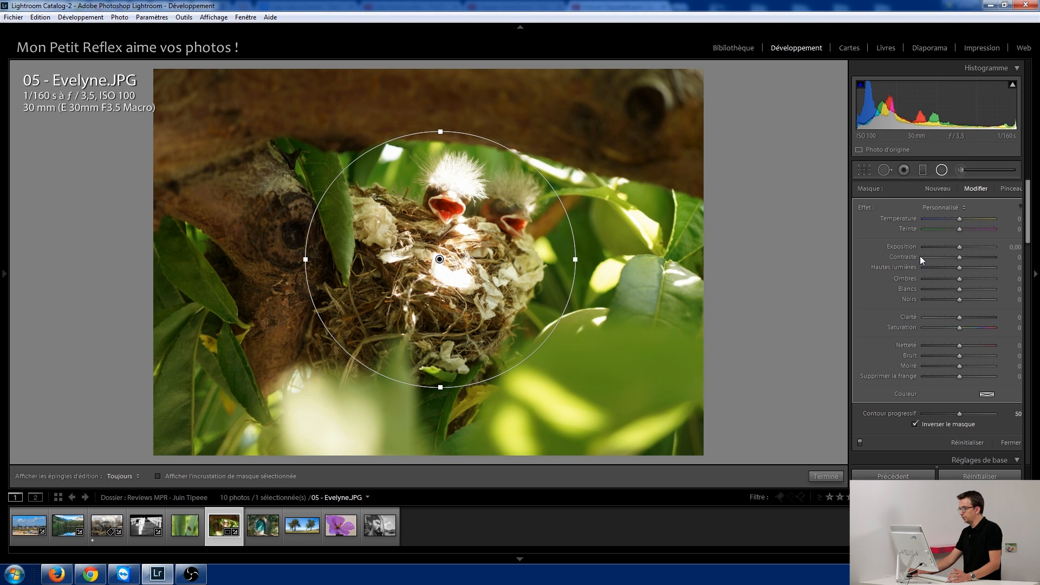
Step: Set the nest's radial filter to shadows 53, highlights -13, blacks -18 and sharpness 29, and close the filter
drag(960, 280, 978, 280)
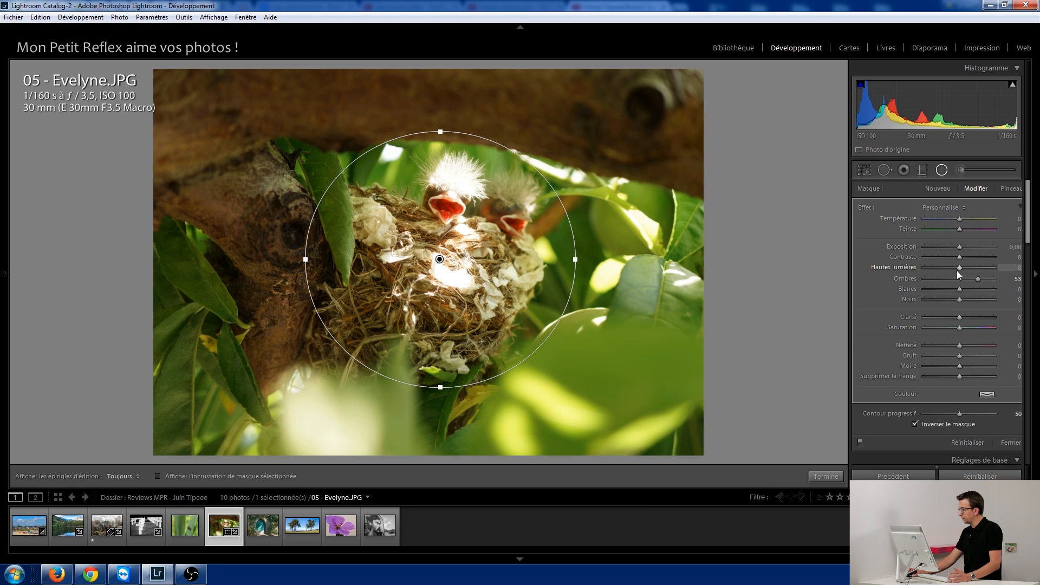
drag(955, 270, 951, 302)
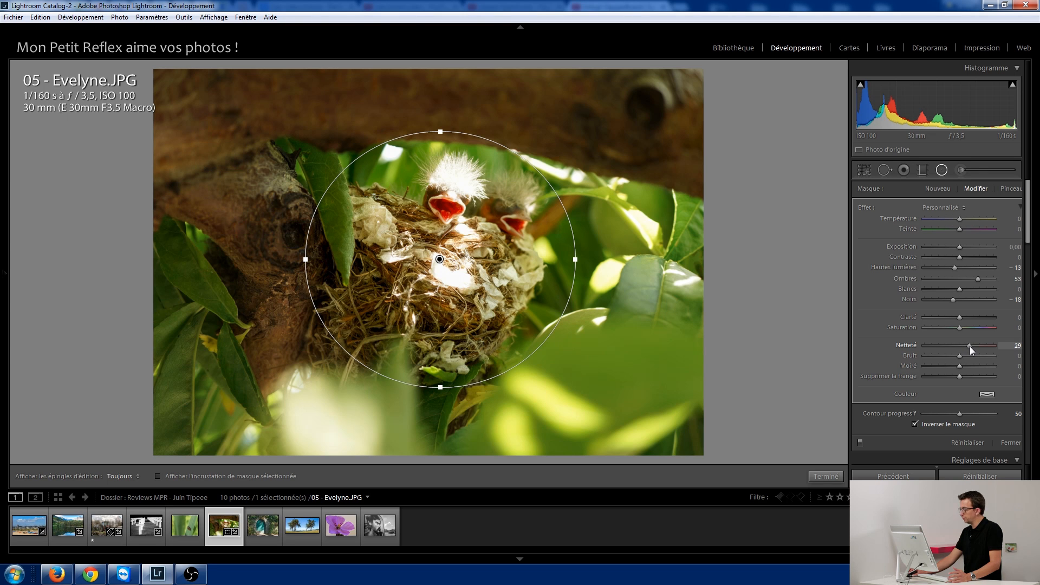
click(943, 171)
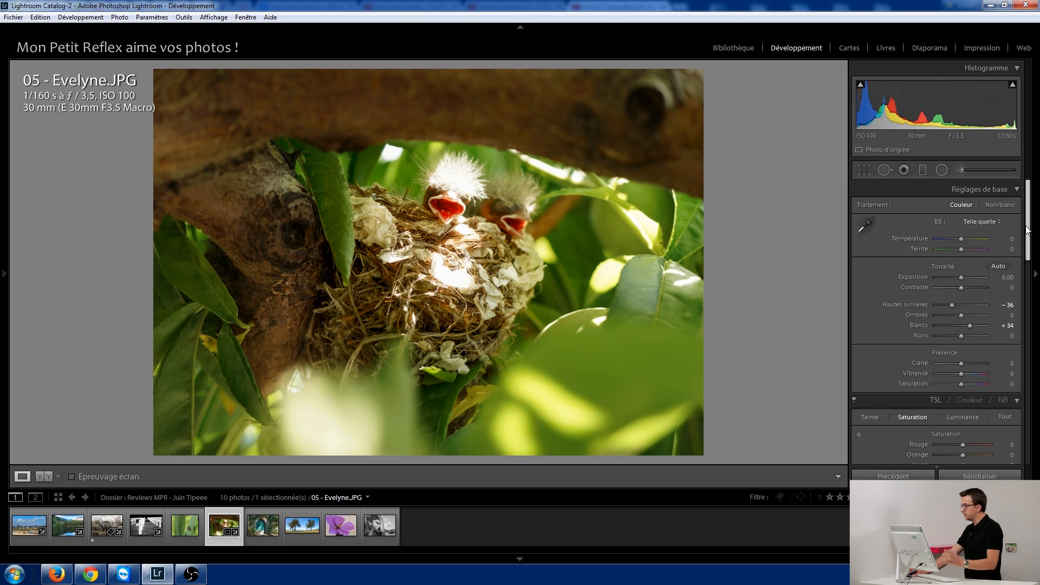
Step: Set the nest photo's green saturation to -20 and its post-crop vignetting amount to -21
drag(1028, 231, 1024, 266)
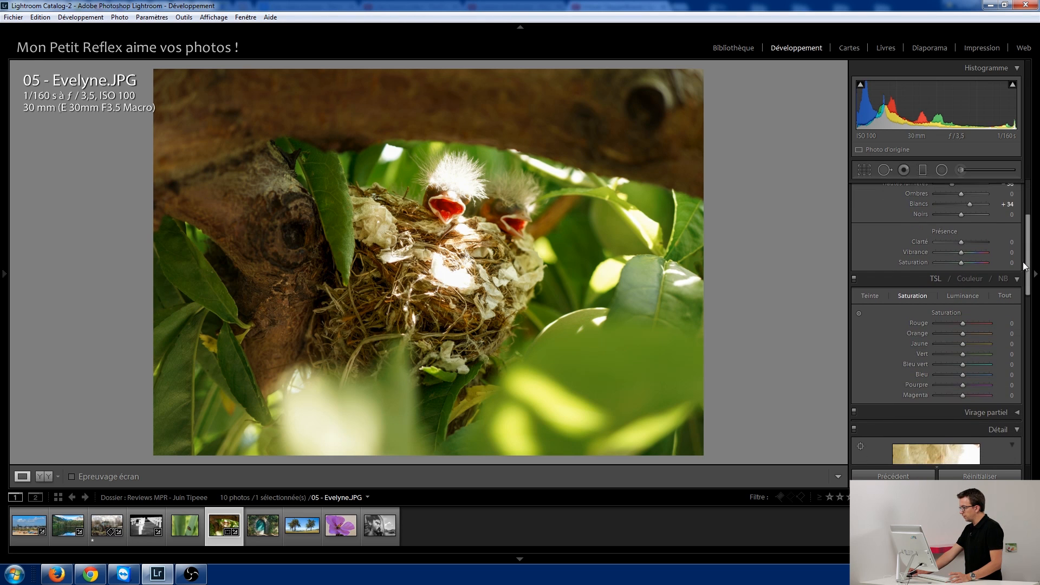
mouse_move(964, 356)
mouse_down()
mouse_move(928, 353)
mouse_move(957, 359)
mouse_up()
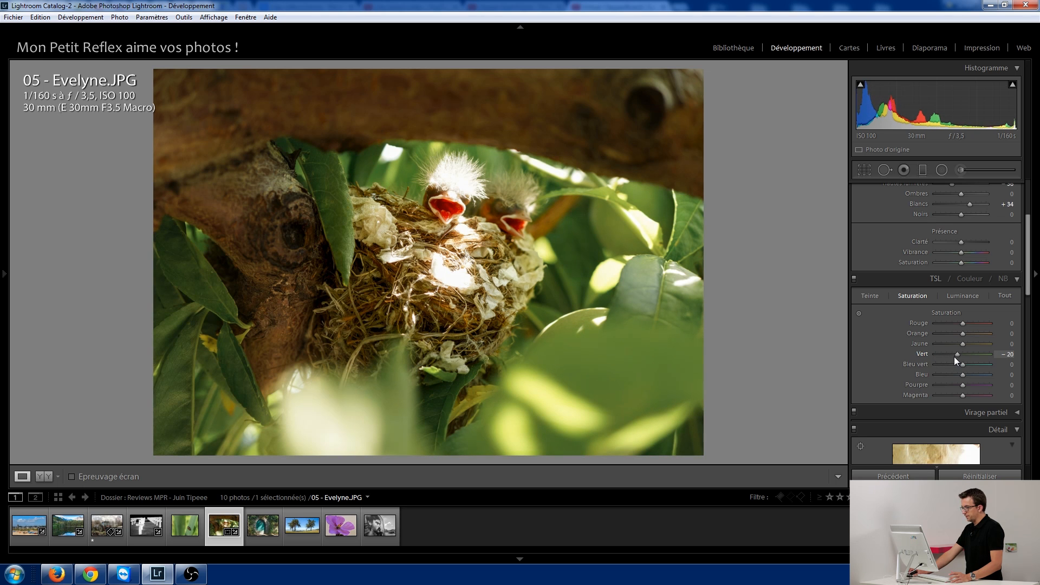
scroll(1023, 280, down, 3)
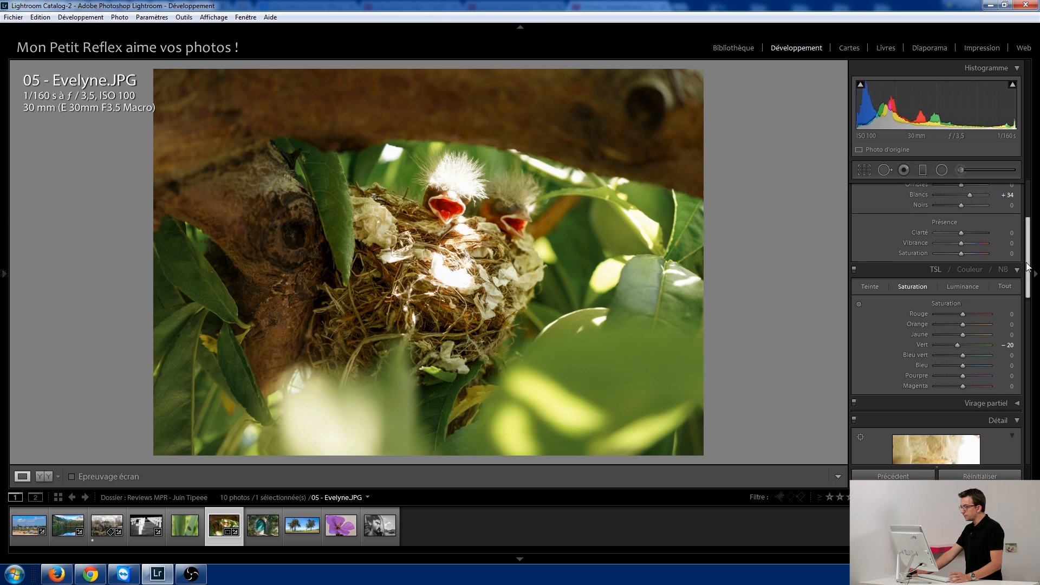
scroll(1024, 282, down, 1)
drag(1024, 283, 1025, 418)
drag(961, 384, 956, 387)
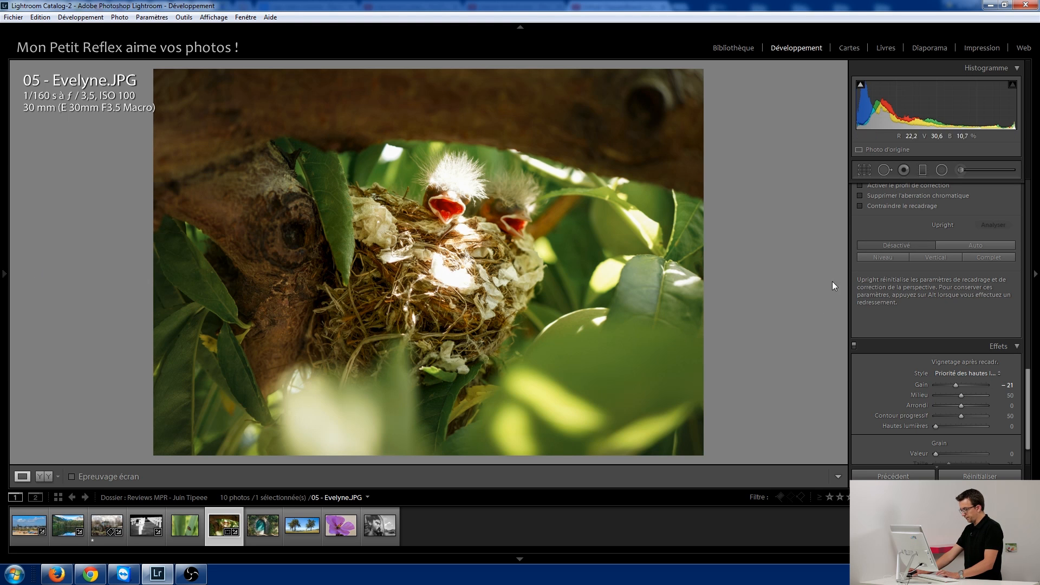
Step: Mark the nest photo with the green colour label and compare its before and after versions
key(8)
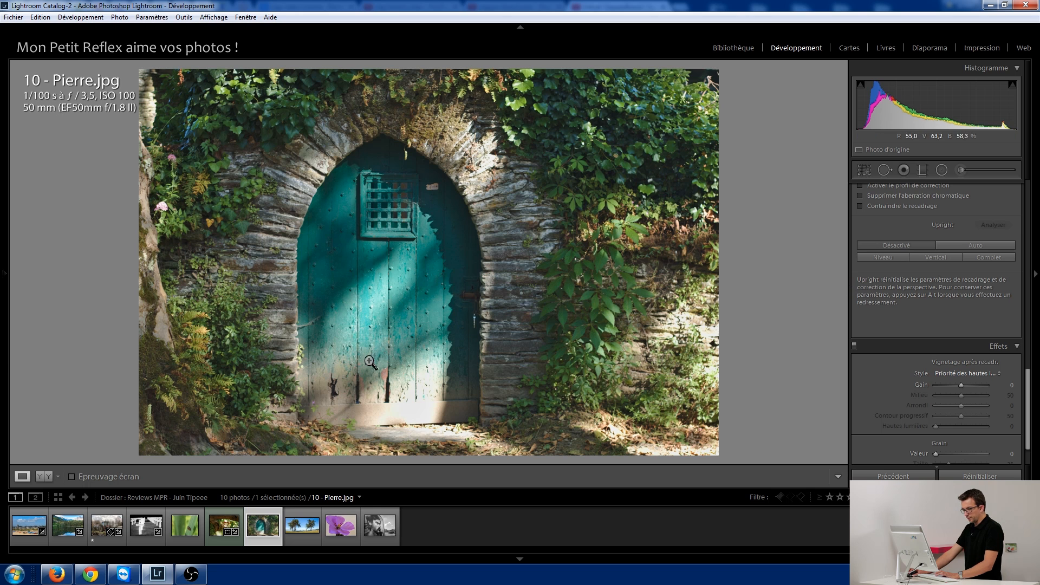
click(216, 524)
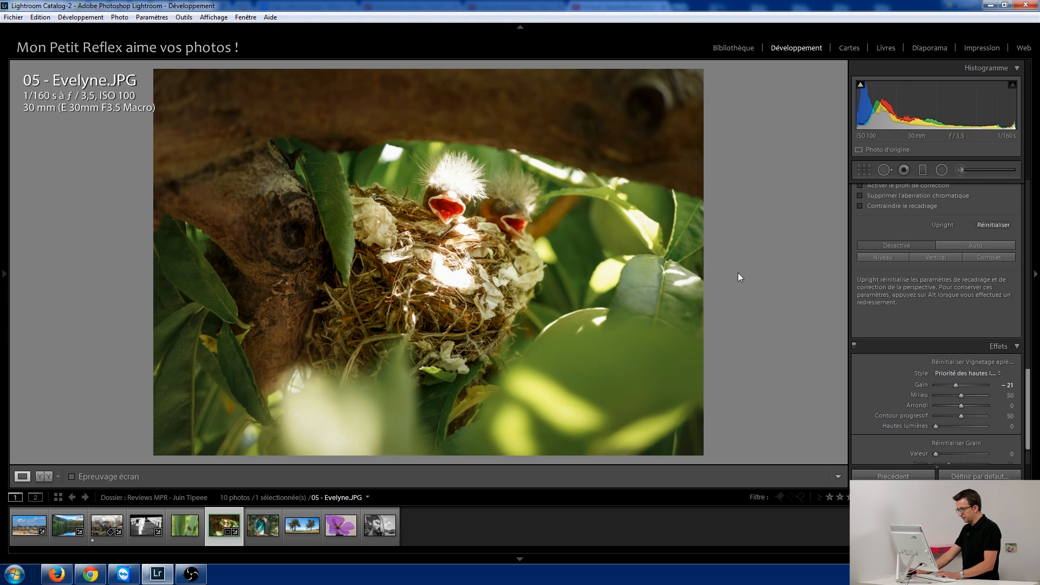
key(alt+backslash)
key(alt+backslash)
key(alt+backslash)
key(alt+backslash)
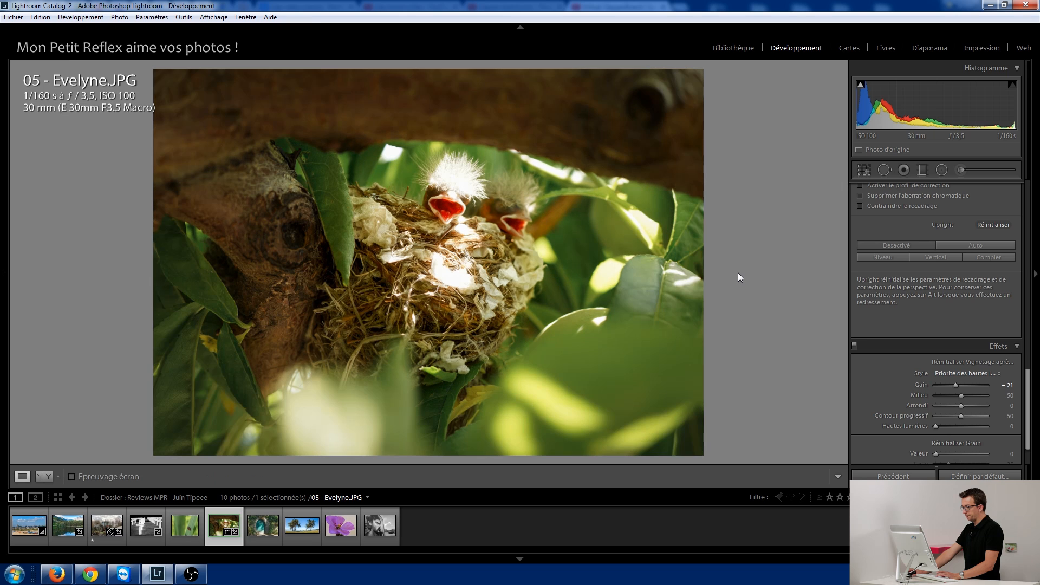
key(alt+backslash)
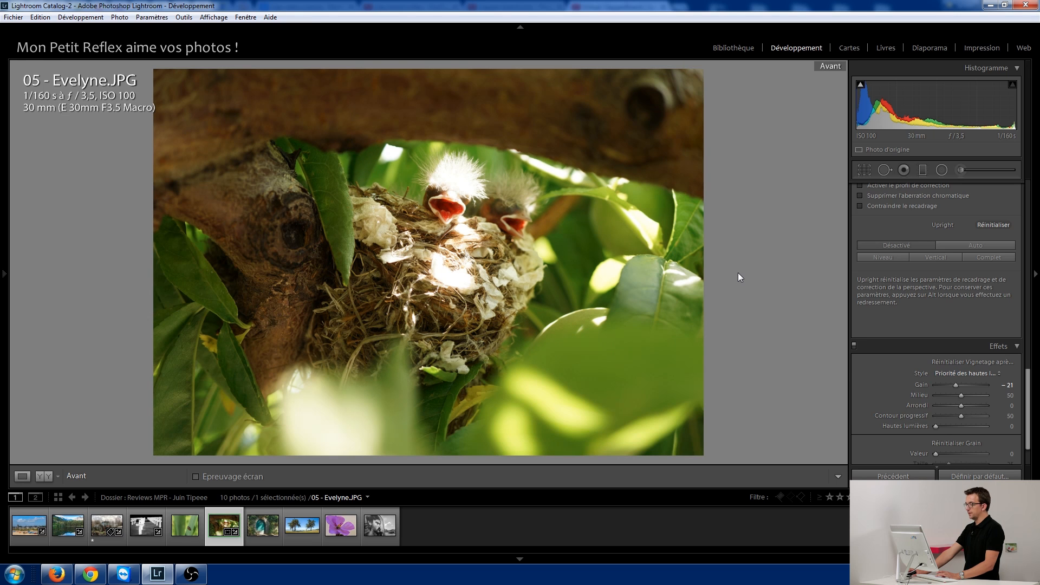
key(alt+backslash)
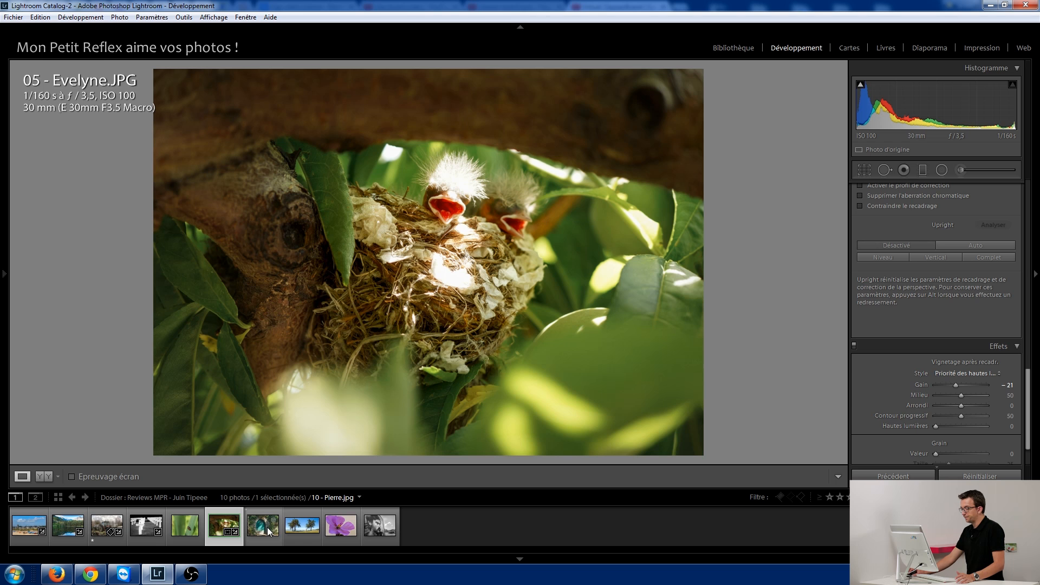
Step: Open the photo of the green arched door and examine the door's grille and small plate at 1:1
click(252, 524)
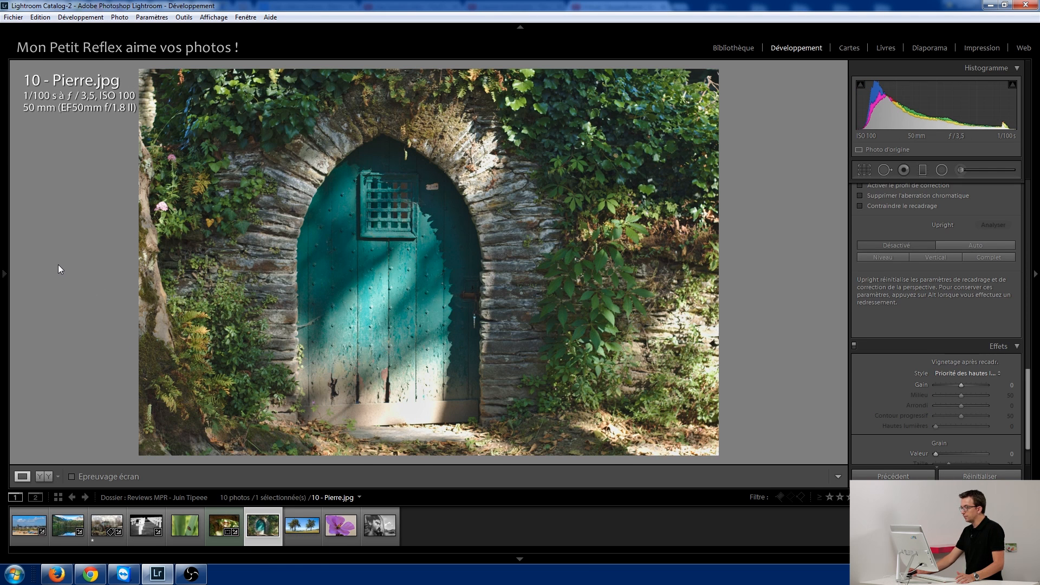
click(433, 188)
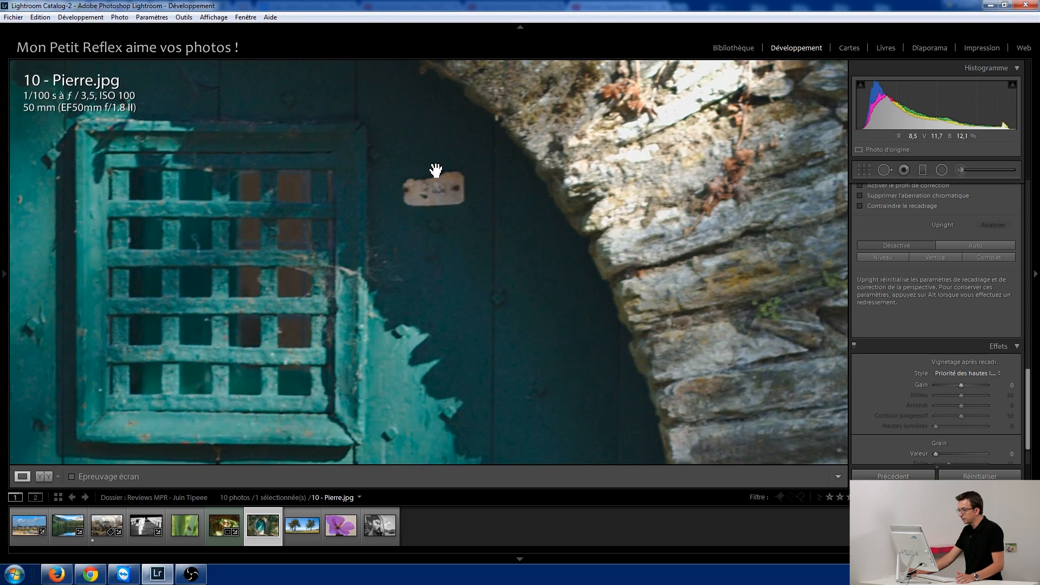
click(409, 229)
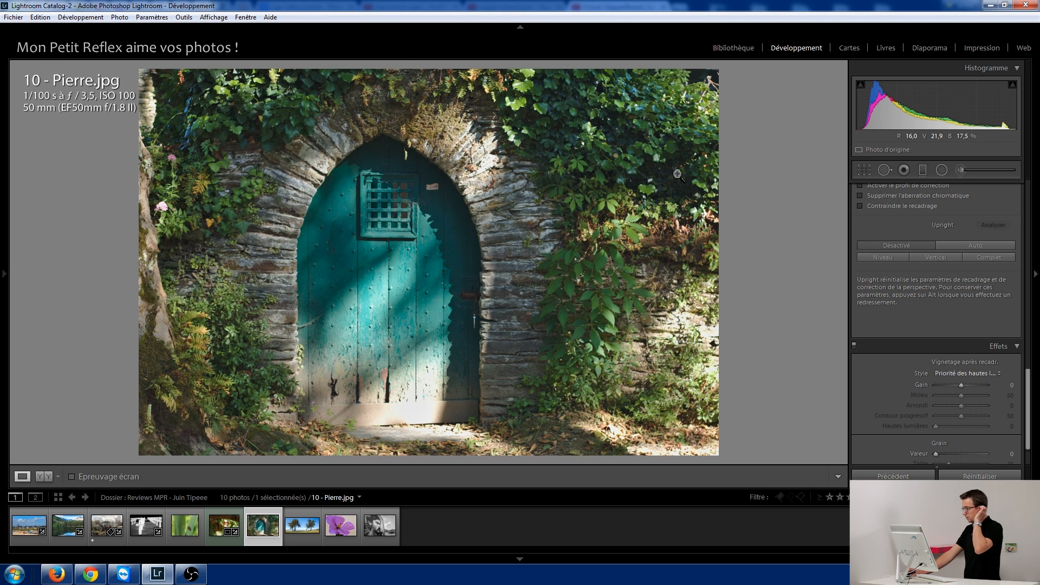
Step: Crop a narrow strip off the left side of the door photo, along the tree trunk
click(866, 172)
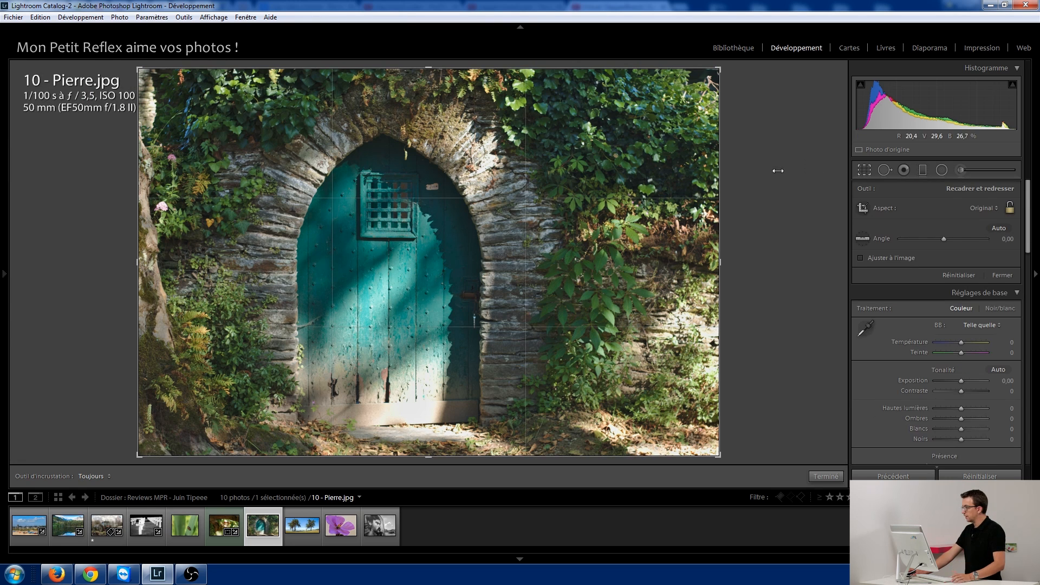
drag(135, 262, 142, 262)
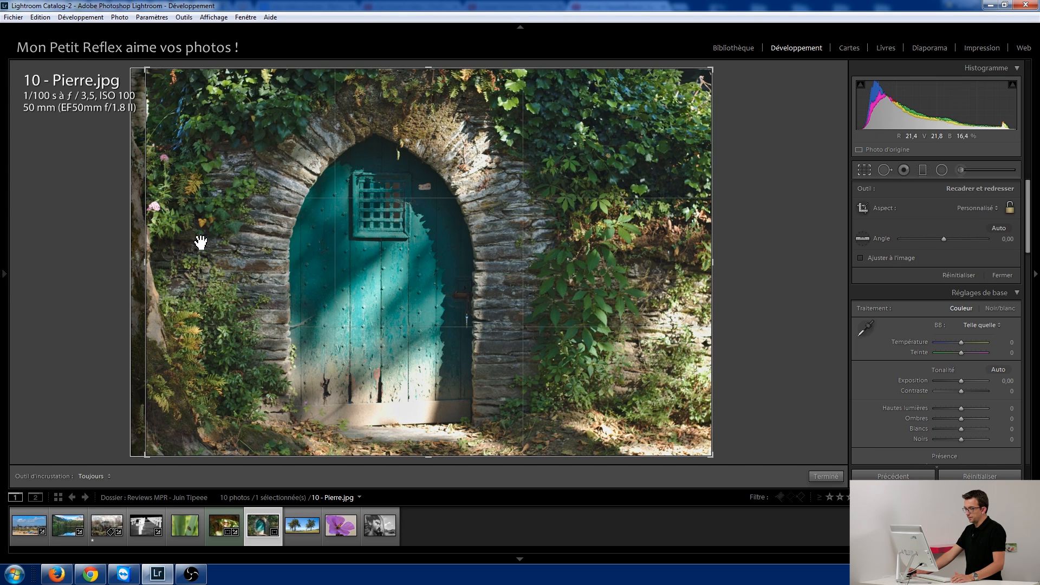
key(Return)
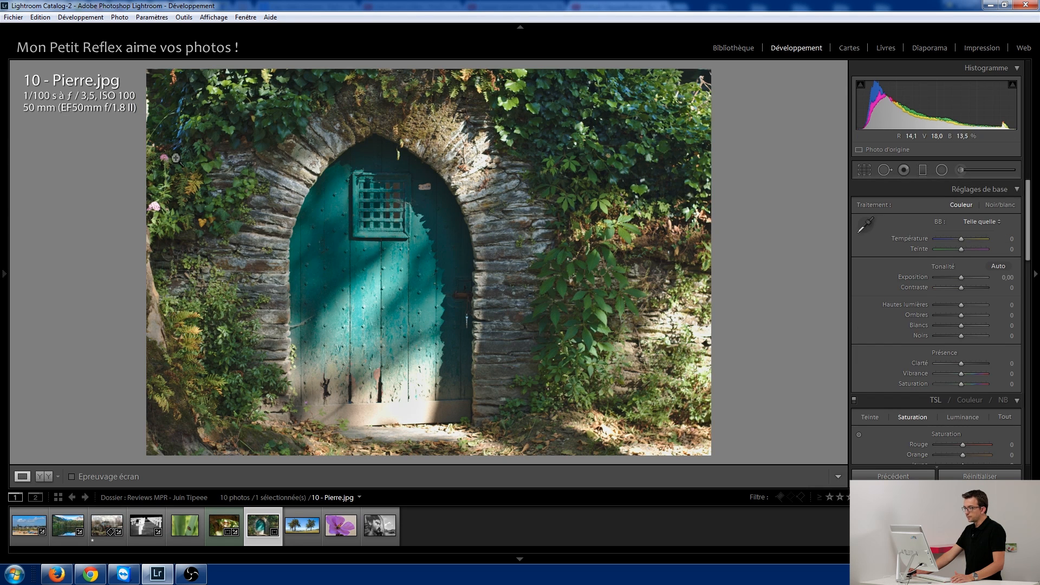
Step: Try to clone over the strip along the upper left edge of the door photo with a Spot Removal stroke
click(884, 170)
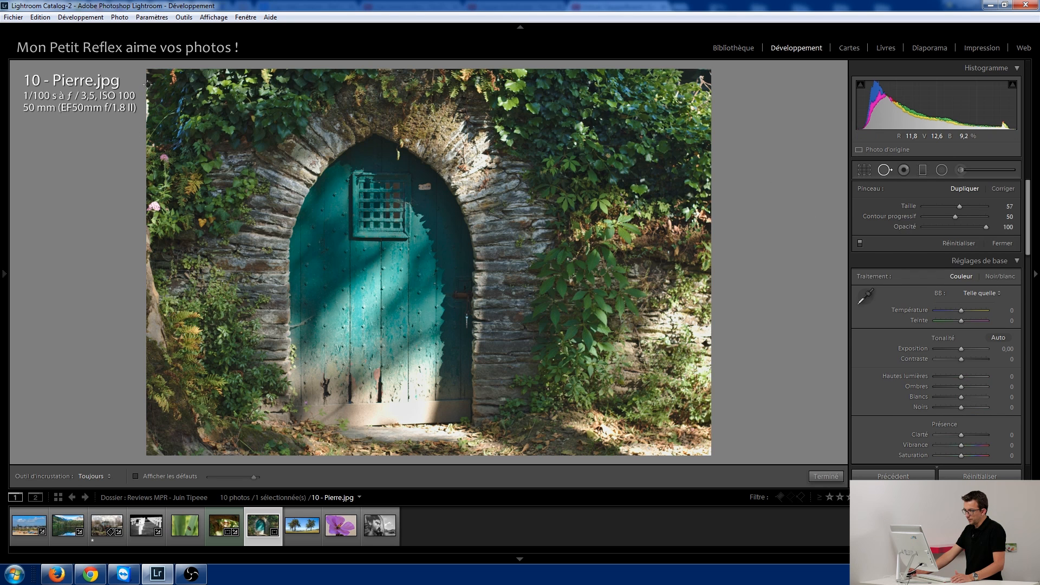
drag(153, 106, 150, 123)
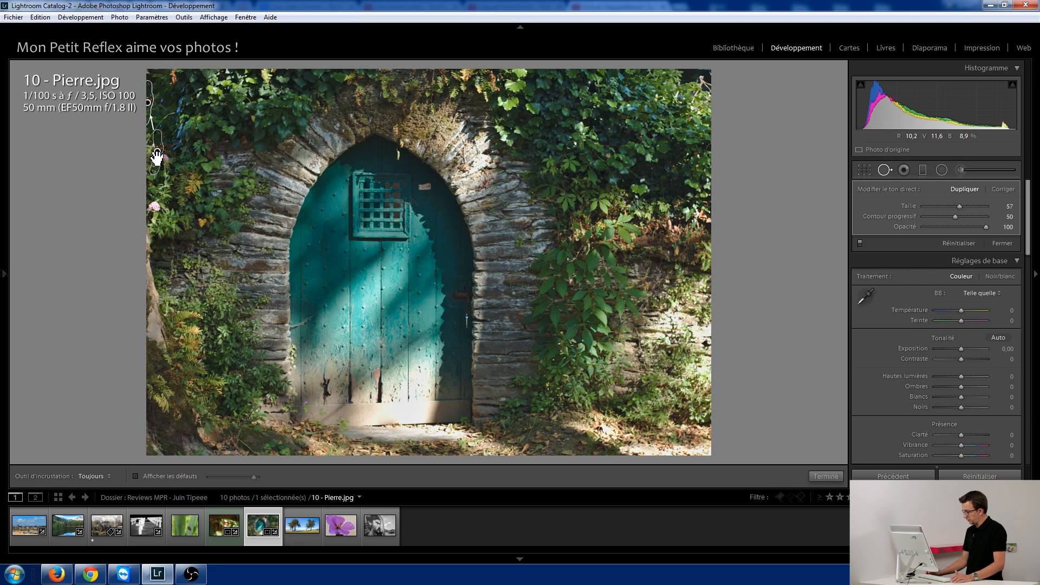
key(q)
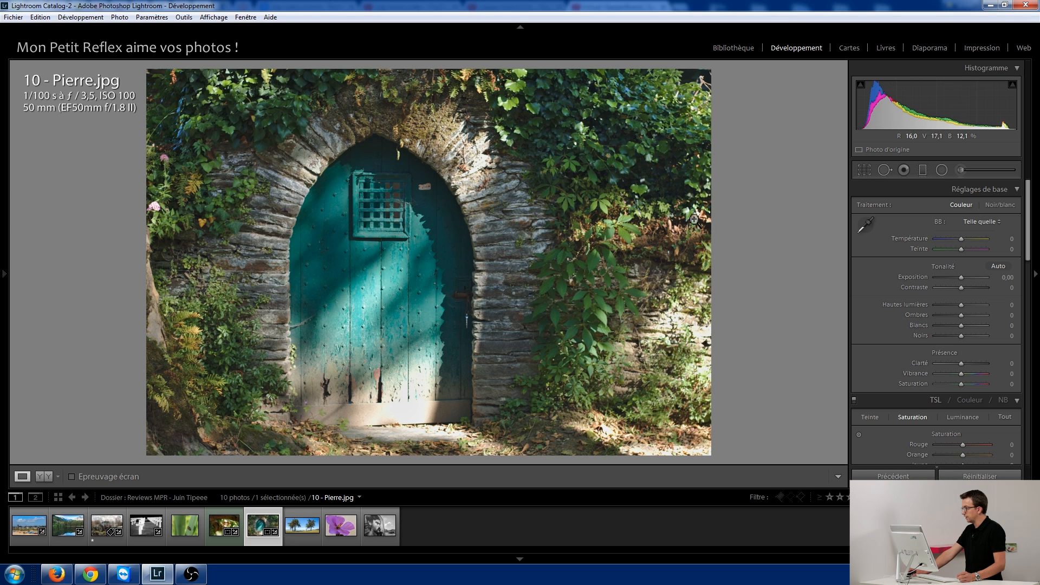
Step: Try a 1 x 1 square crop on the door photo, shifting the image so the door sits nearer the centre
click(870, 170)
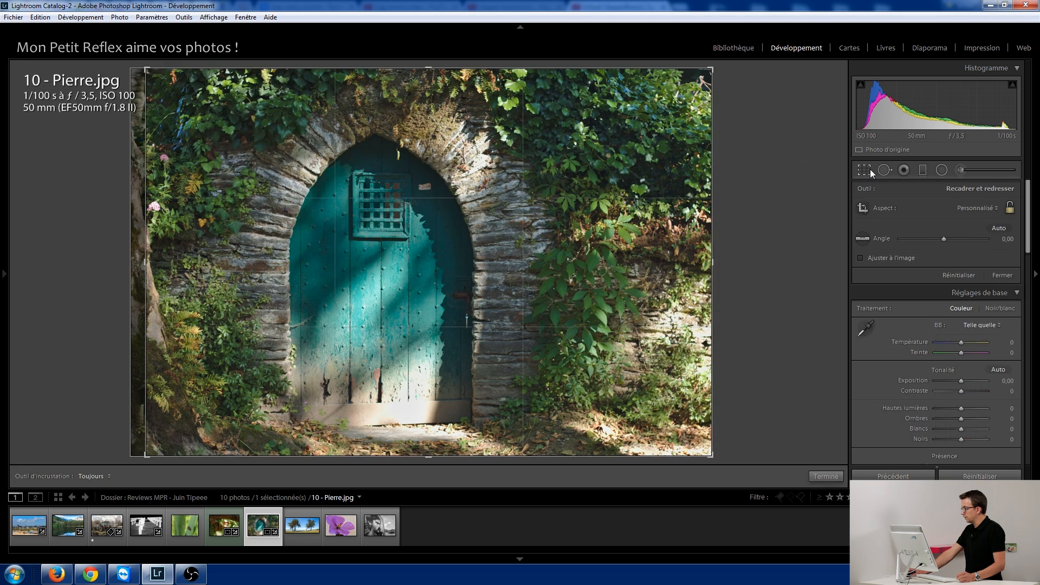
click(993, 213)
click(904, 261)
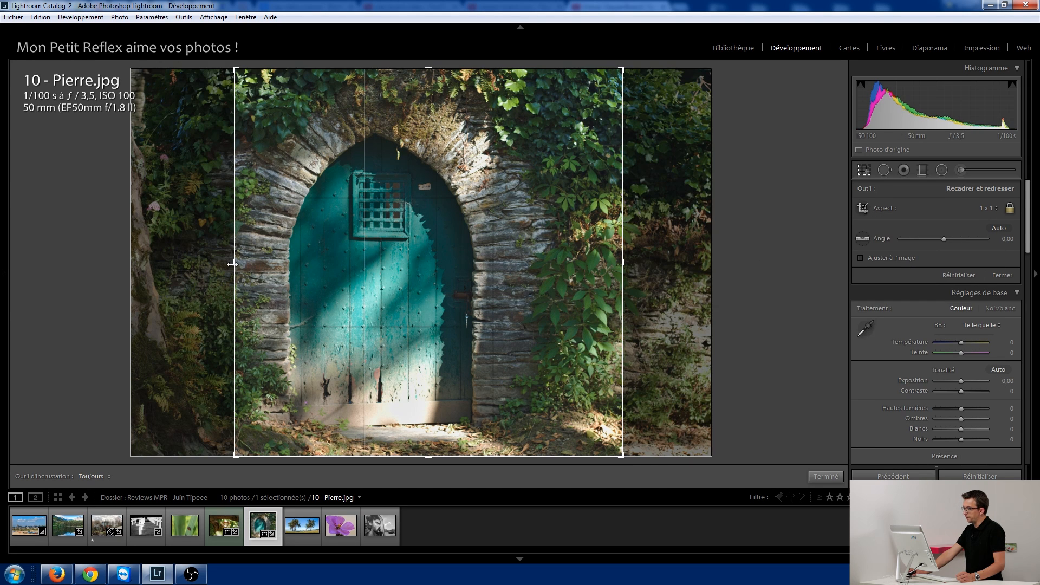
drag(342, 266, 384, 264)
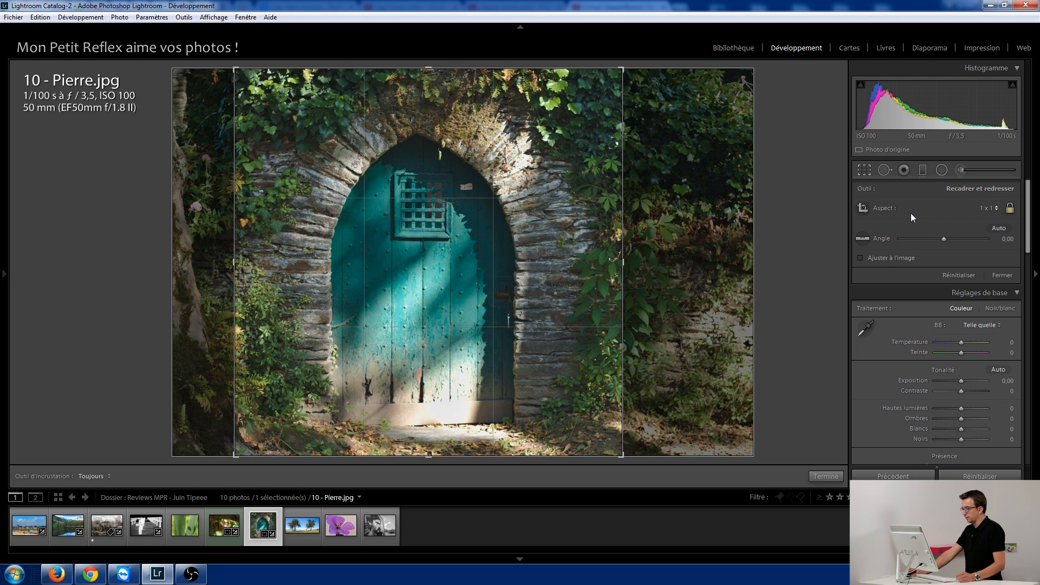
key(Return)
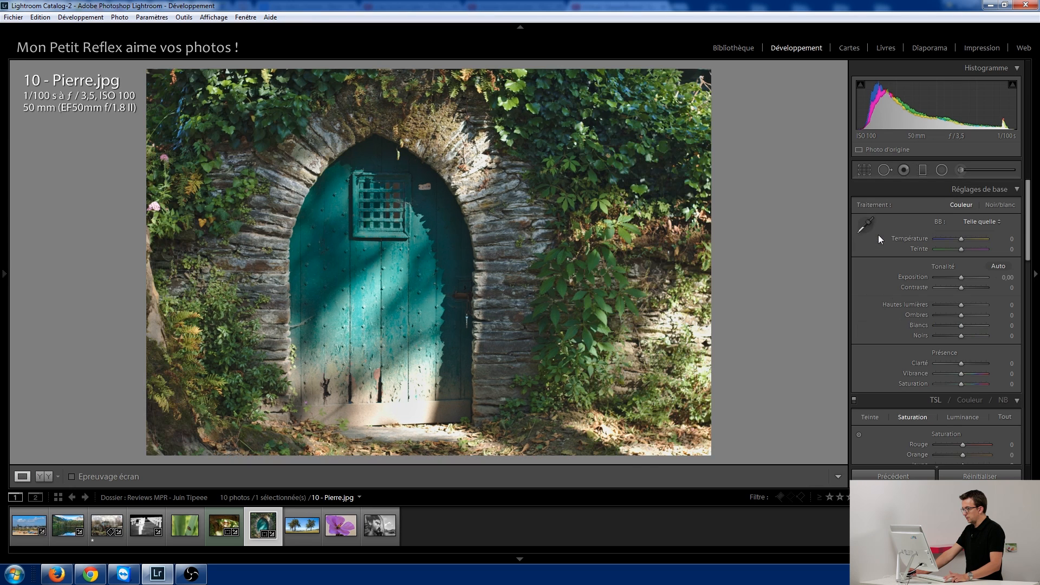
Step: Crop the right side of the door photo inward so the door sits closer to the middle of the frame
click(860, 168)
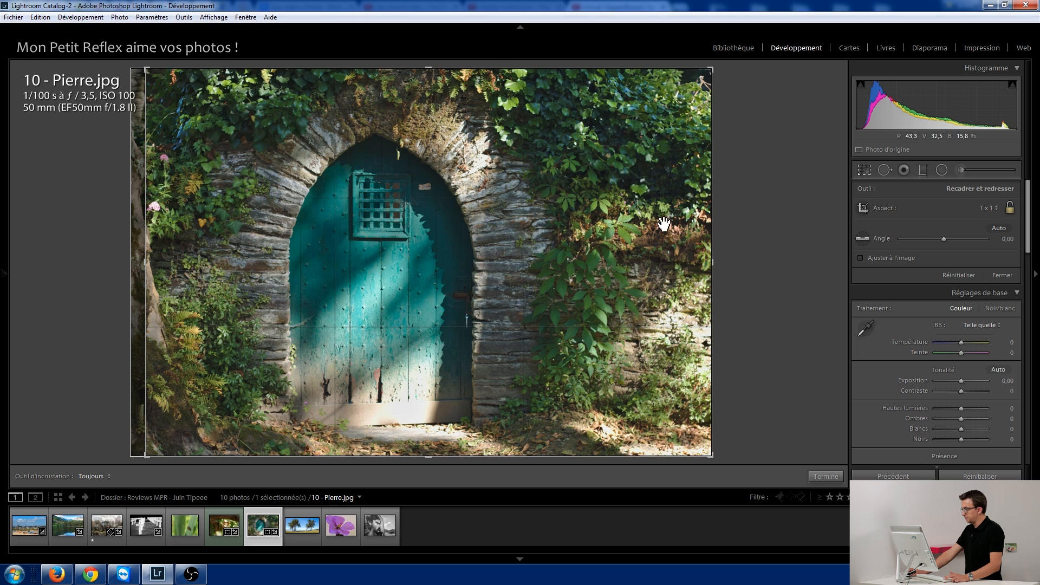
drag(711, 262, 665, 267)
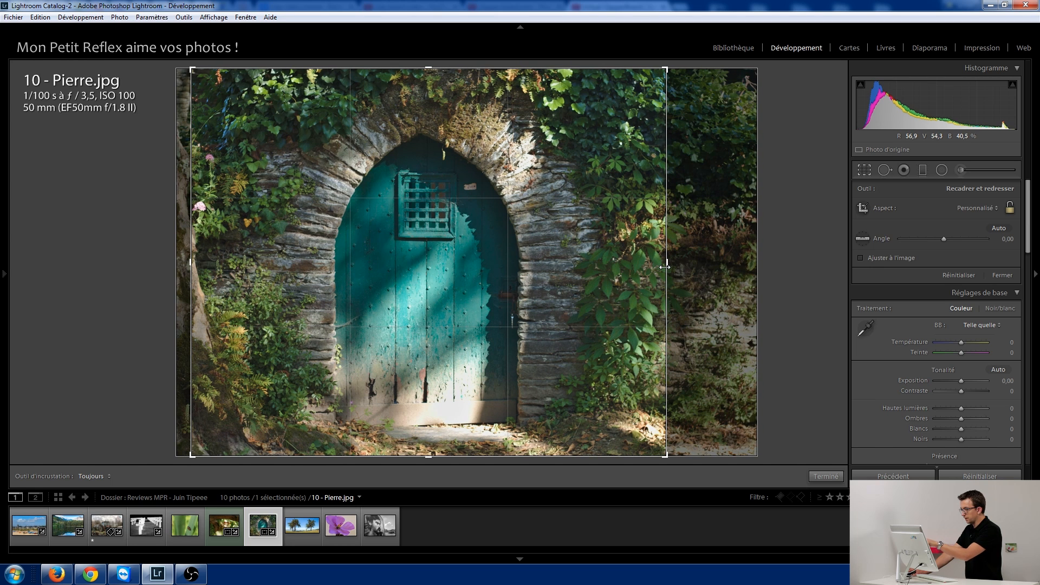
drag(665, 266, 663, 266)
key(Return)
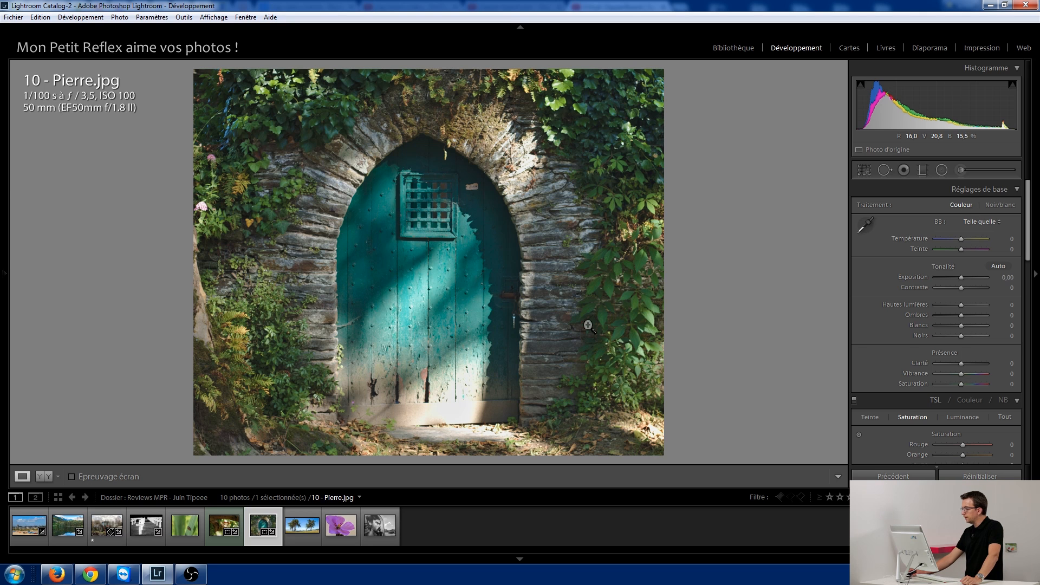
Step: Try the Auto and Full Upright perspective corrections on the door photo, then turn Upright off
drag(1030, 239, 1019, 376)
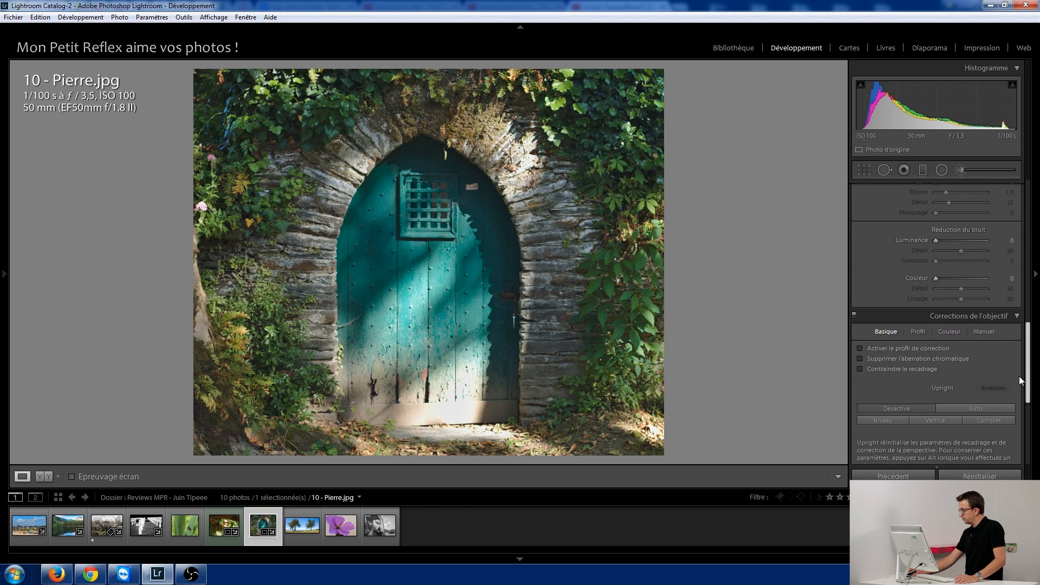
click(963, 408)
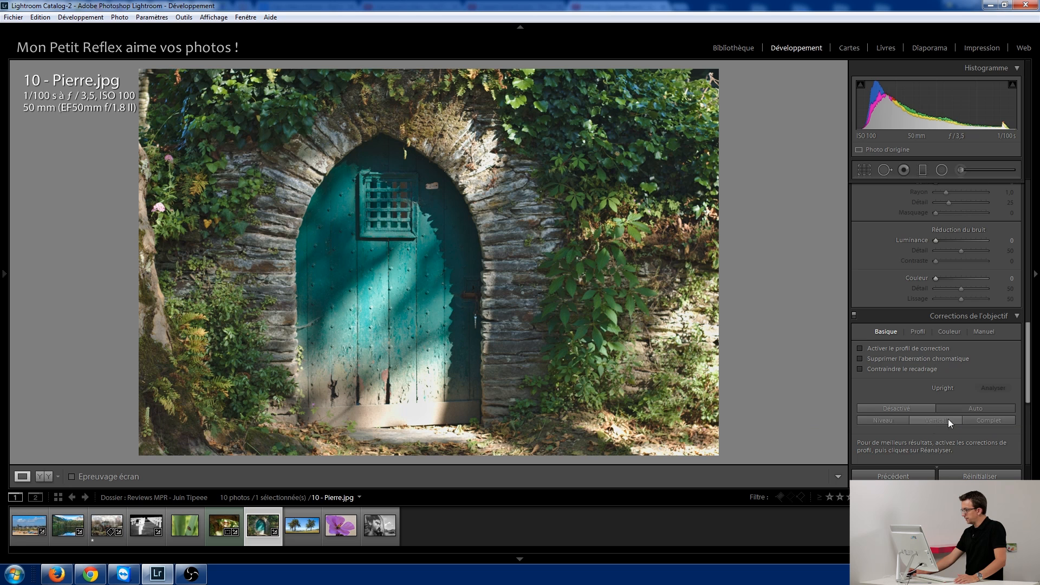
click(979, 421)
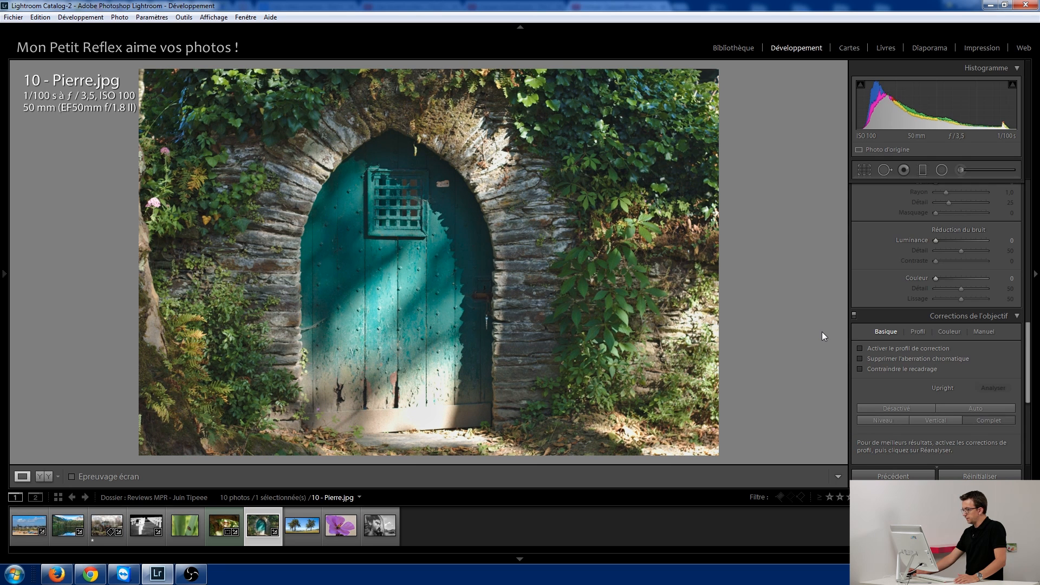
click(905, 411)
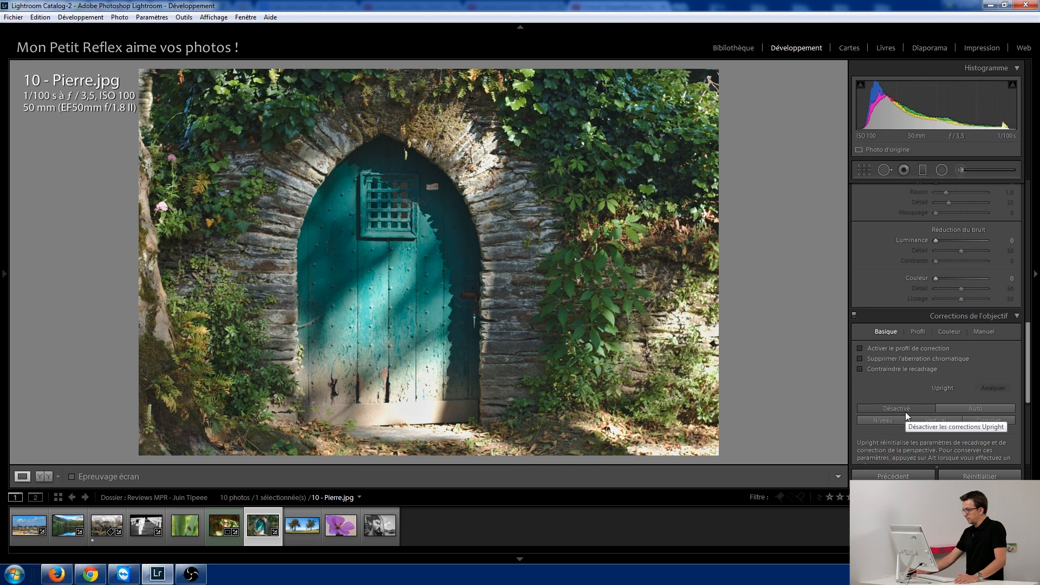
click(983, 422)
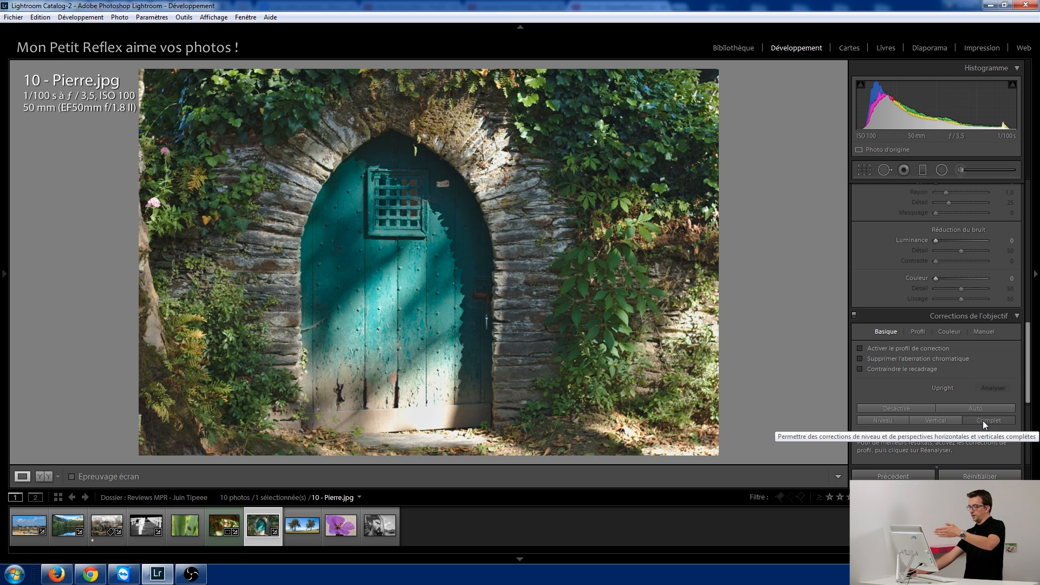
click(901, 408)
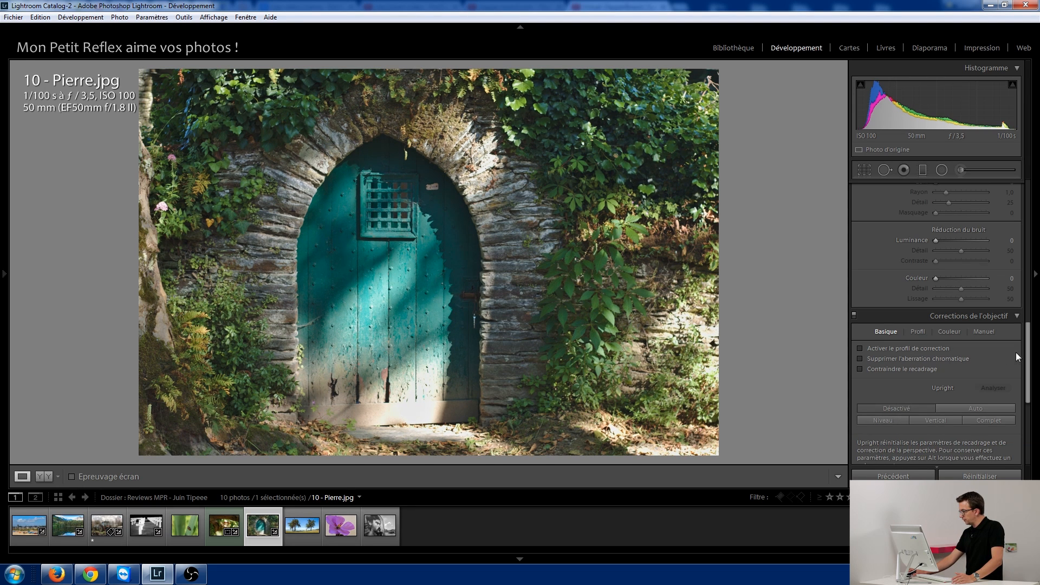
Step: Correct the door photo's perspective manually by setting the Horizontal transform in the lens corrections to +28
mouse_move(1028, 363)
mouse_down()
mouse_move(1029, 393)
mouse_move(1030, 378)
mouse_up()
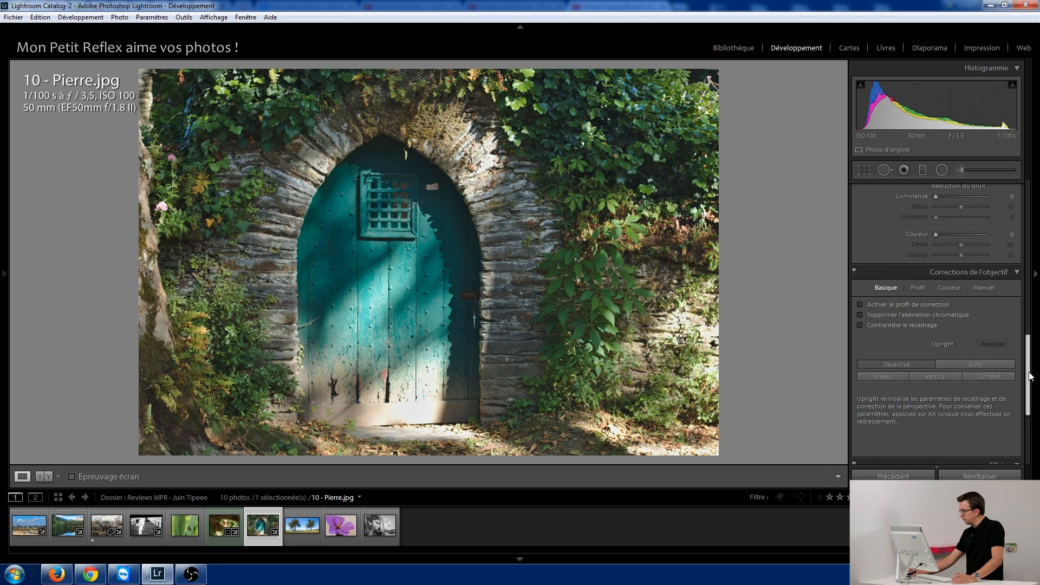
click(979, 291)
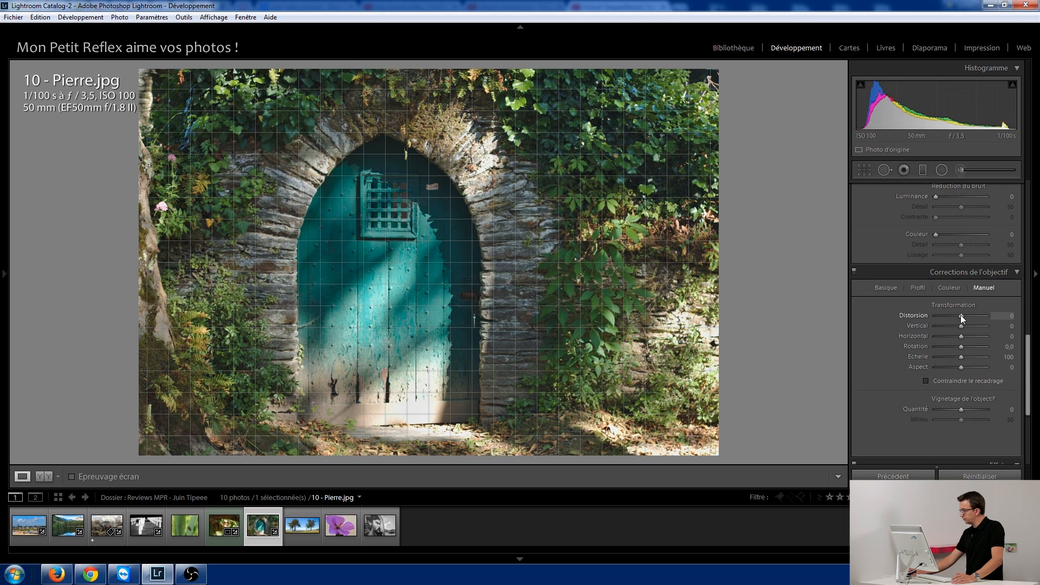
drag(961, 336, 969, 337)
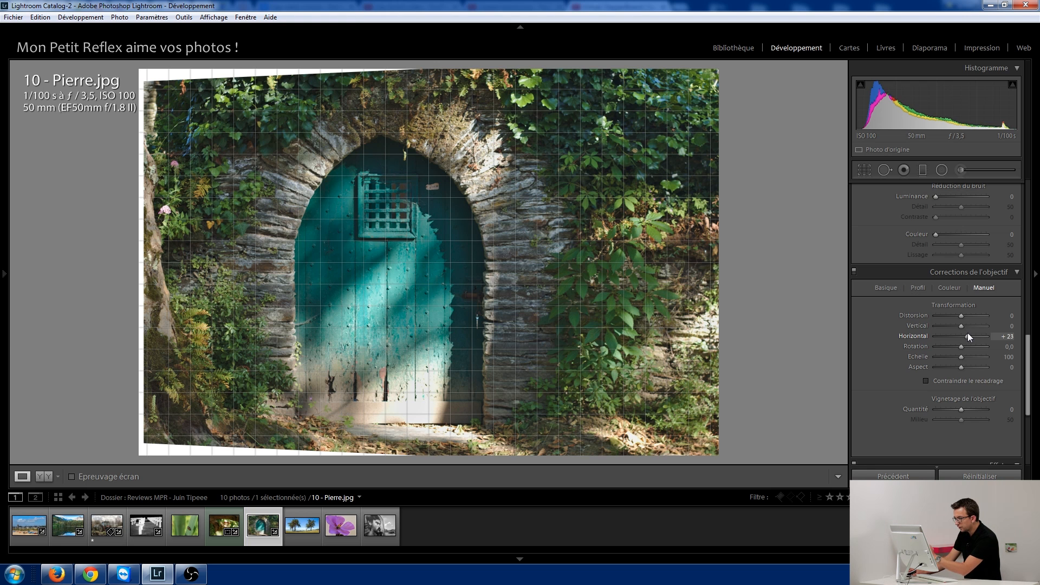
drag(968, 333, 963, 334)
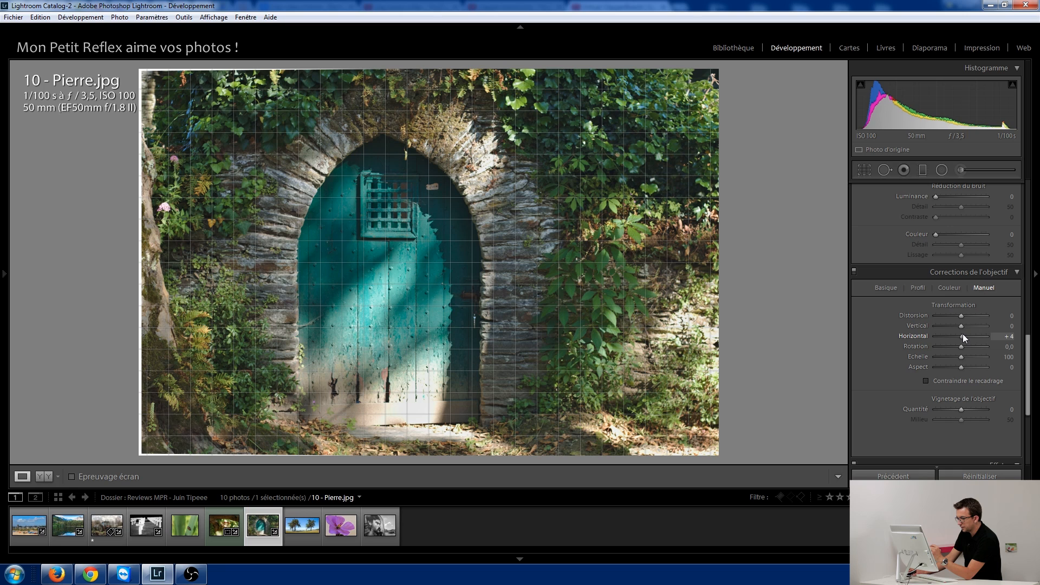
drag(963, 333, 969, 332)
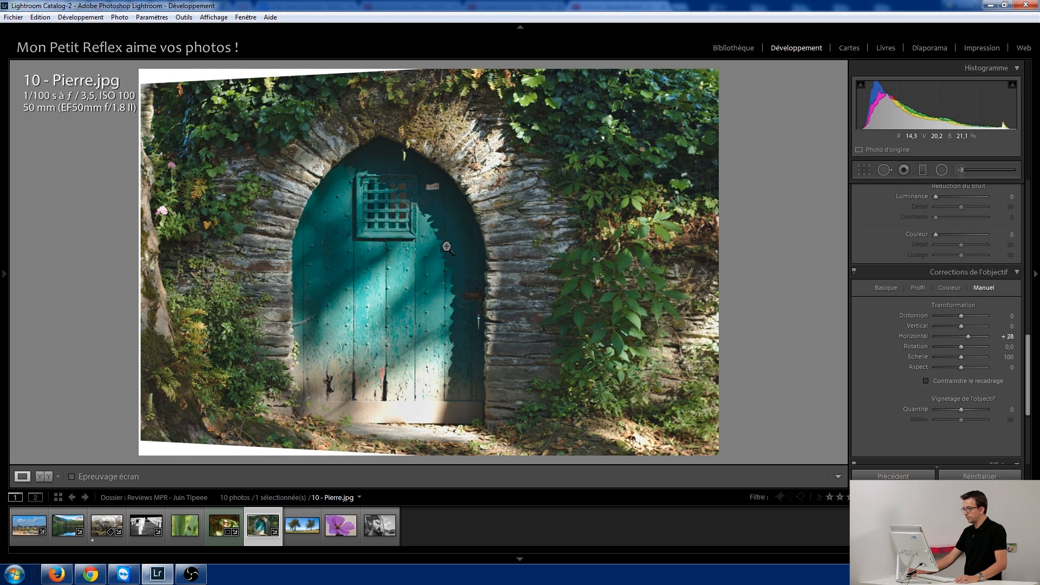
Step: Crop the door photo to exclude the white wedges left by the perspective correction and trim the right side around the door
click(865, 172)
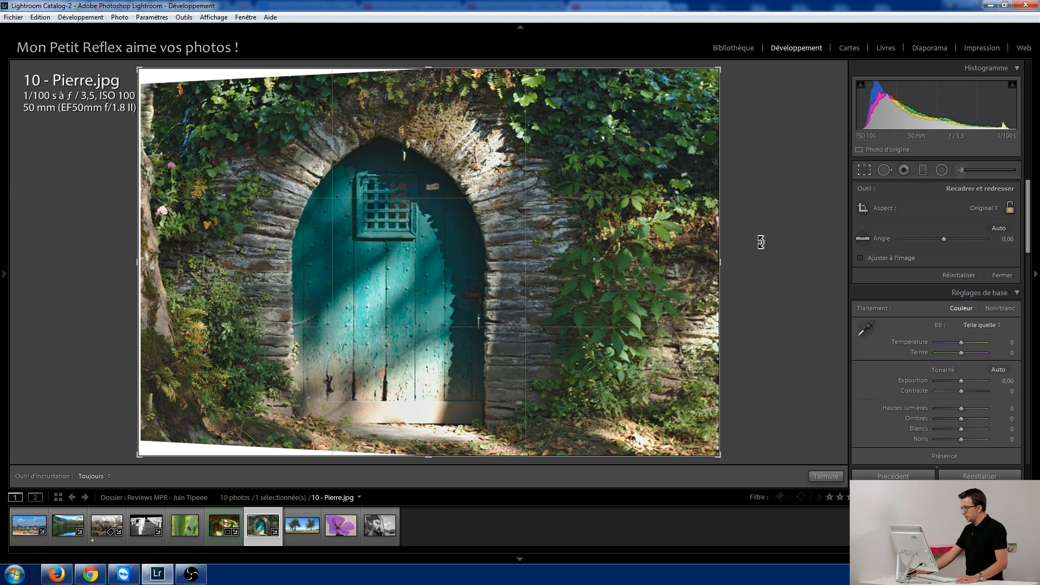
drag(144, 73, 144, 77)
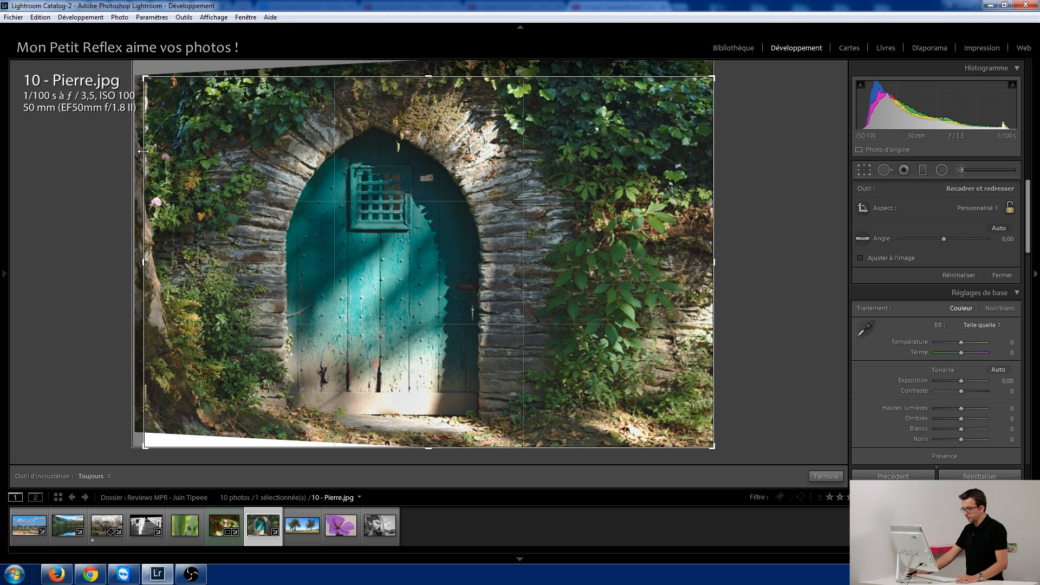
mouse_move(145, 447)
mouse_down()
mouse_move(146, 433)
mouse_move(150, 444)
mouse_up()
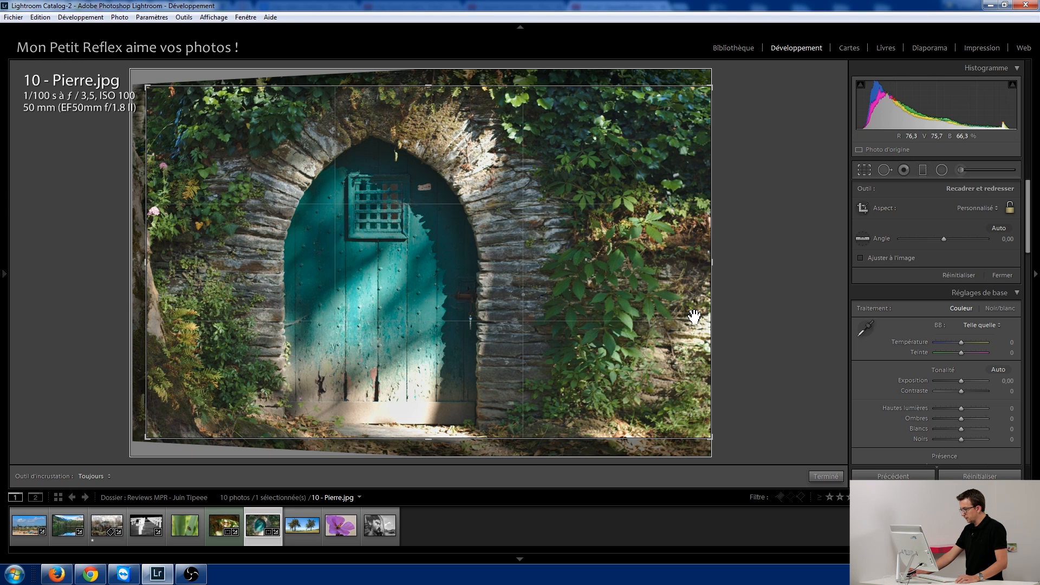
drag(712, 268, 663, 270)
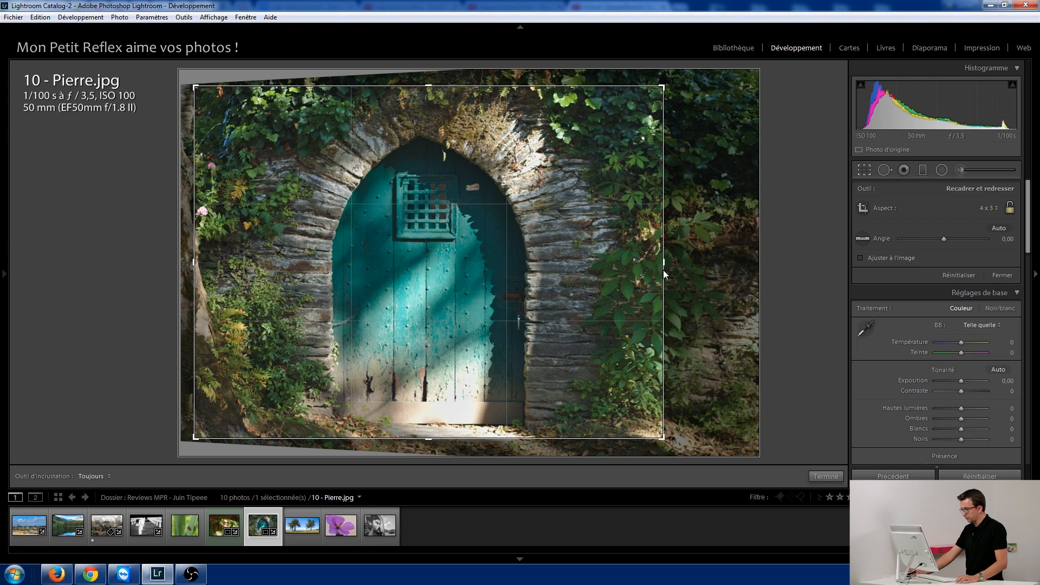
key(Return)
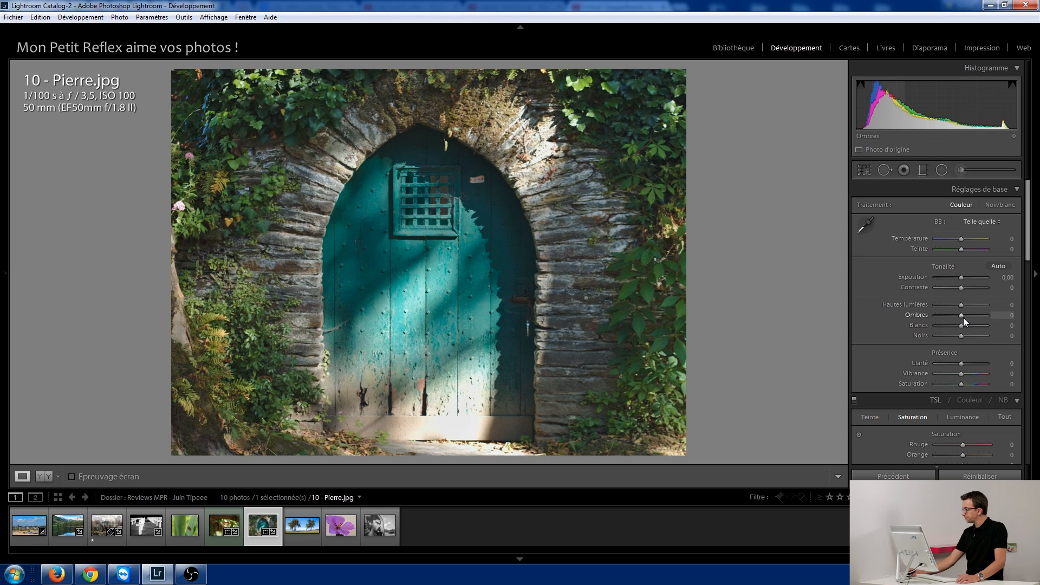
Step: Set the door photo's shadows to +62, contrast to -6, whites to +2, blacks to -15 and clarity to +6
mouse_move(963, 319)
mouse_down()
mouse_move(993, 317)
mouse_move(979, 318)
mouse_up()
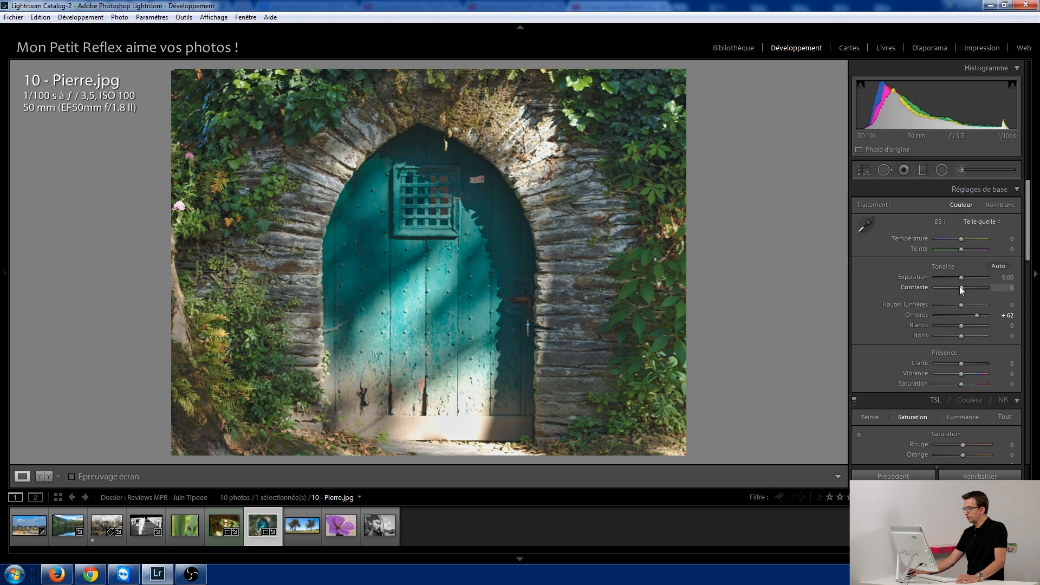
drag(960, 289, 958, 288)
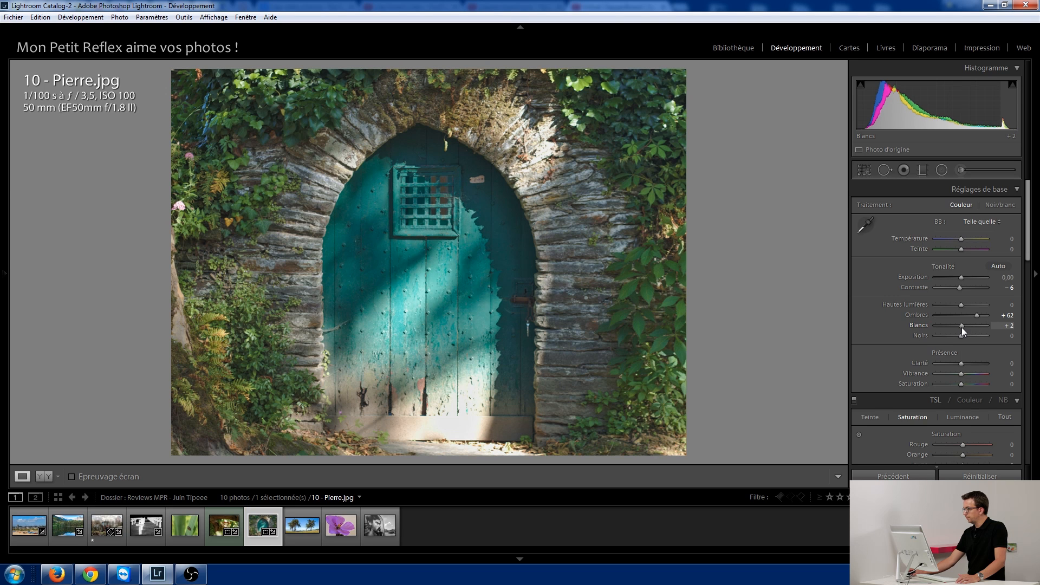
drag(961, 336, 963, 365)
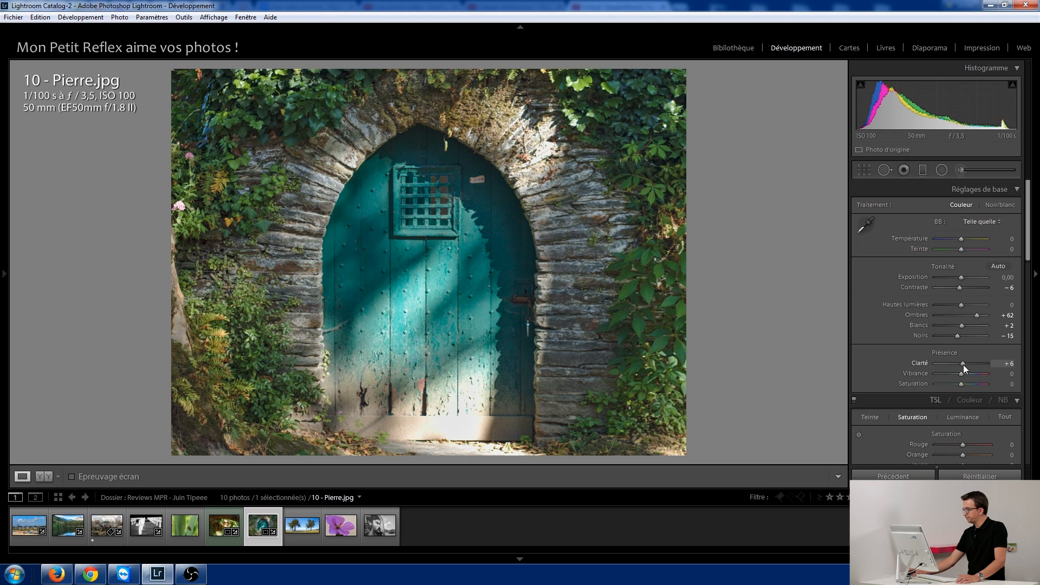
Step: Set the door photo's vibrance to +4, exposure to +0.32 and blacks to -28
drag(960, 372, 961, 373)
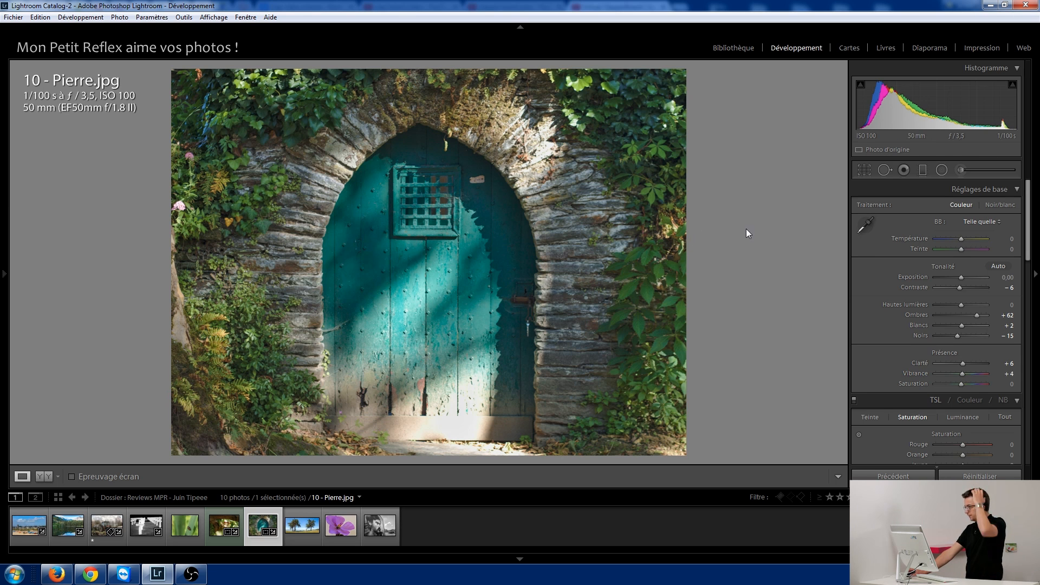
drag(959, 277, 962, 280)
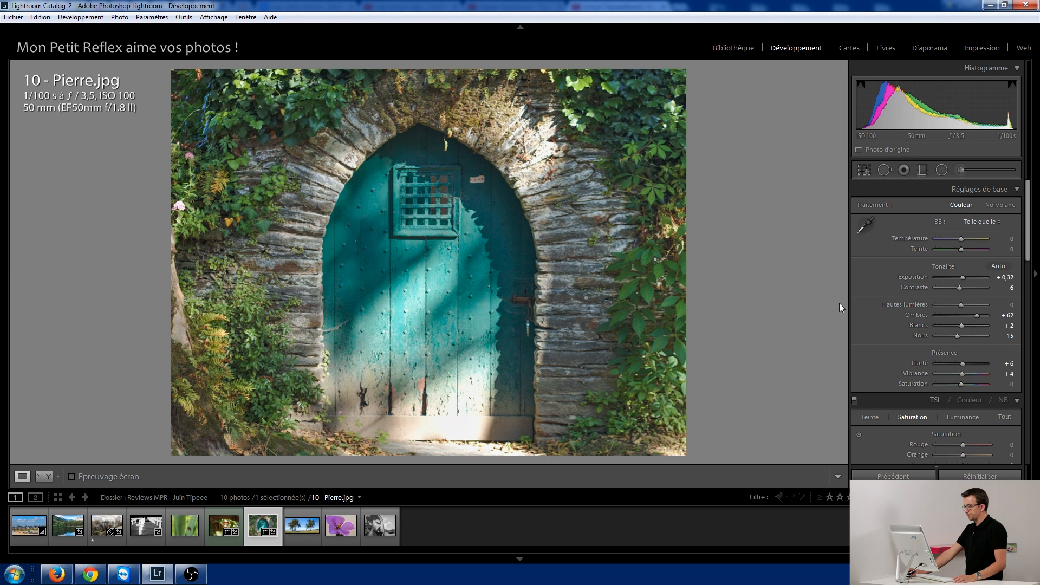
drag(957, 339, 953, 340)
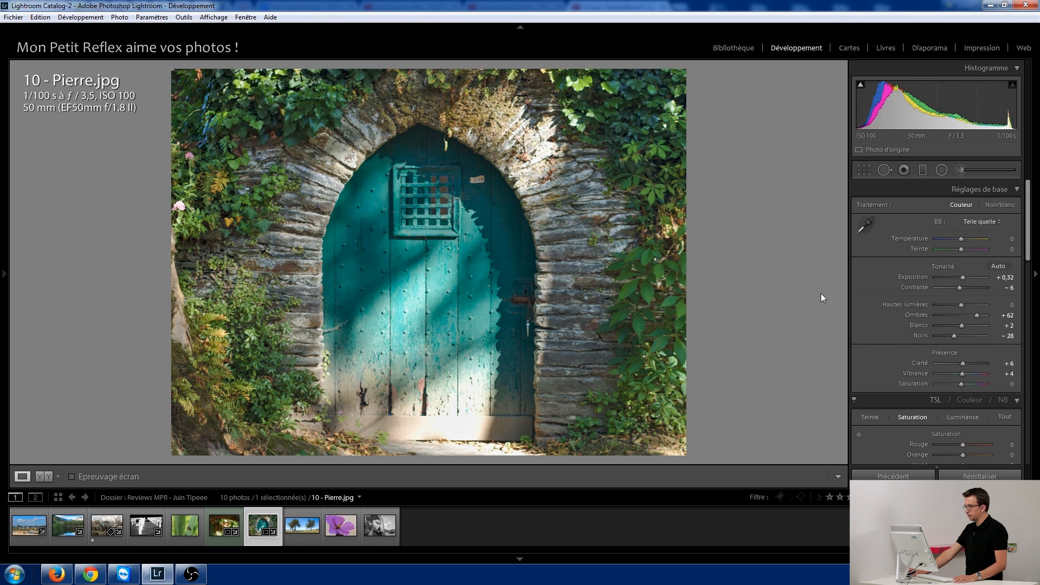
Step: Set the door photo's sharpening amount to 54 and try adjusting the post-crop vignetting amount
drag(1029, 230, 1029, 329)
drag(936, 329, 941, 329)
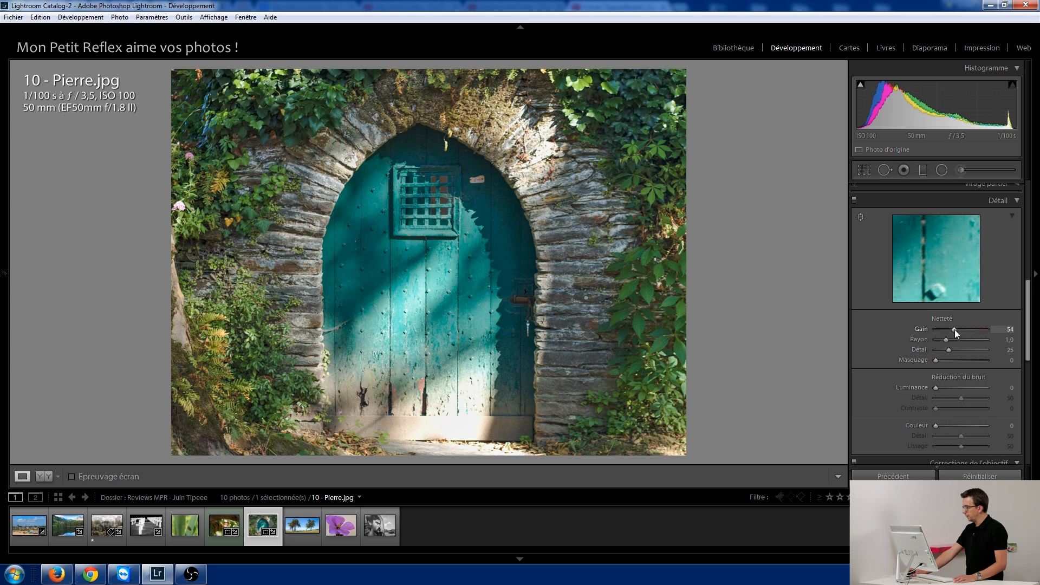
drag(1029, 324, 1035, 430)
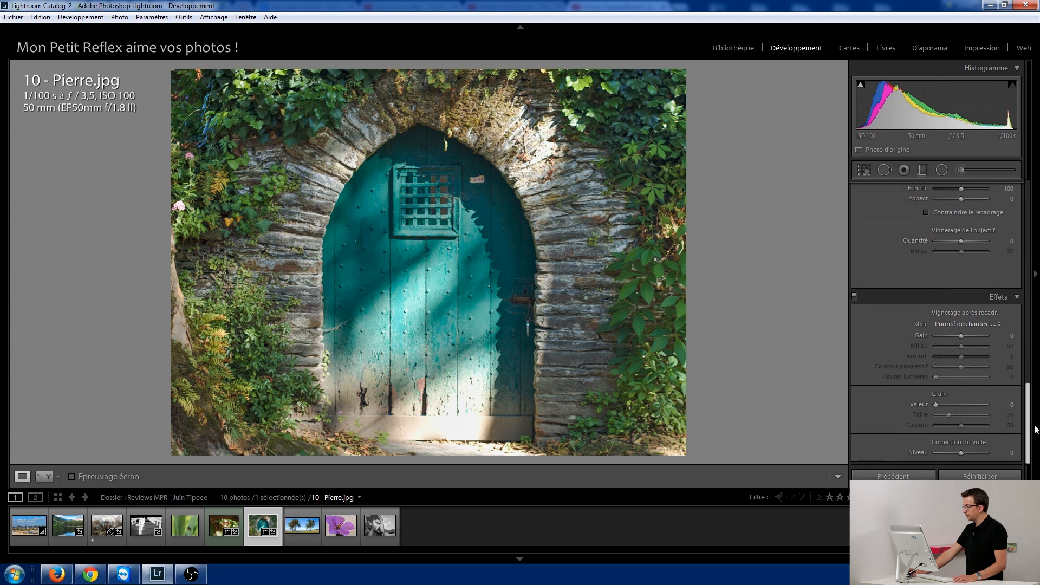
drag(962, 337, 961, 336)
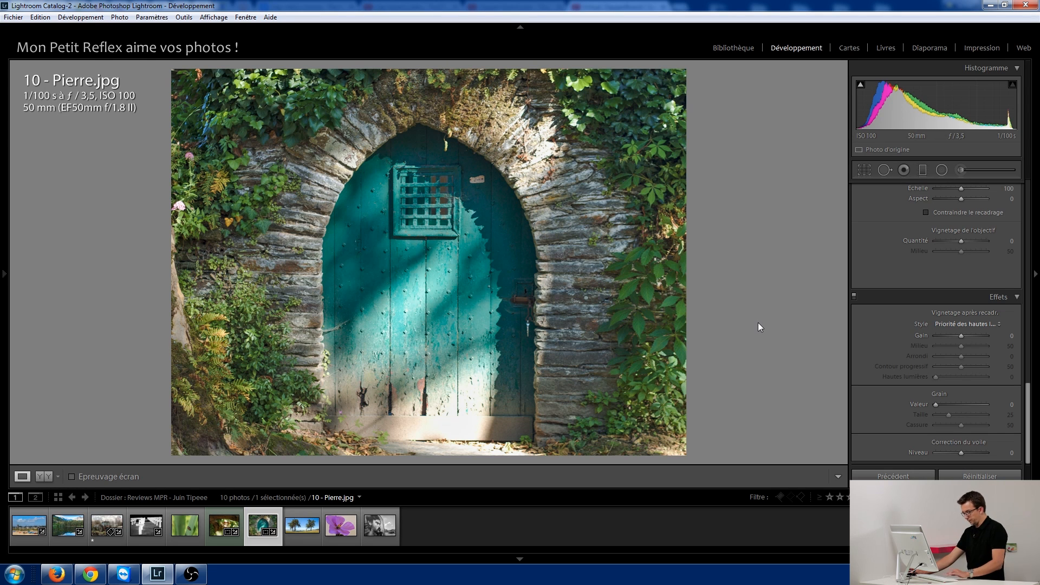
Step: Compare the retouched door photo with its original version and move on to the seaside trees photo
key(backslash)
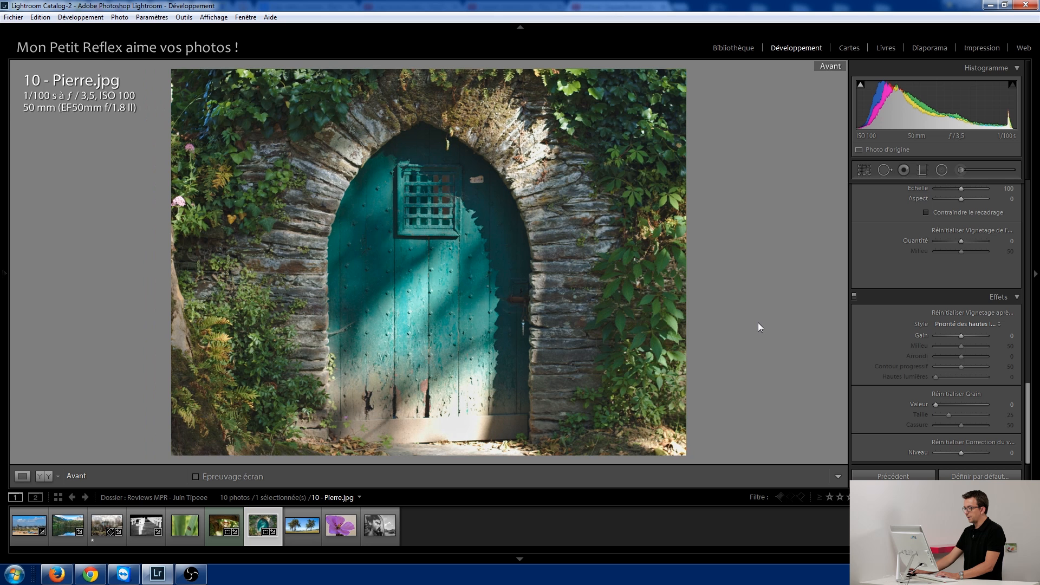
key(backslash)
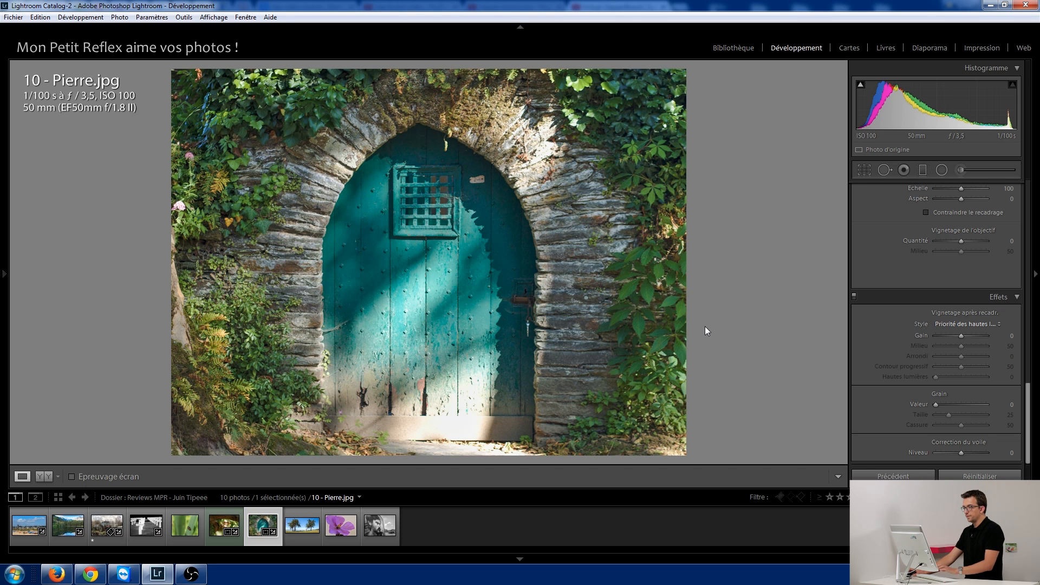
key(Right)
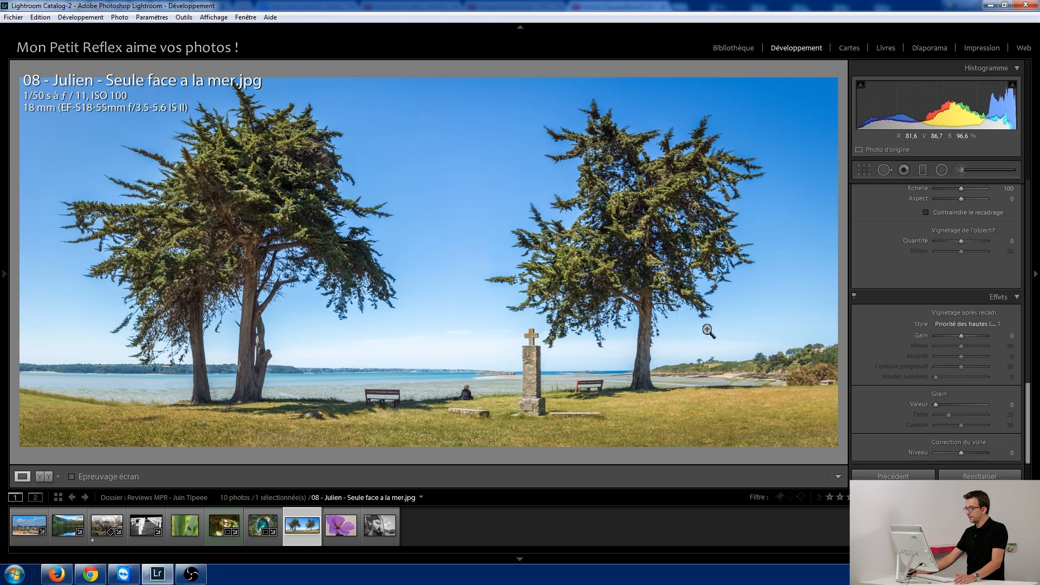
Step: Inspect the seated person and the top of the large tree up close, and show the camera model and capture date over the photo
click(469, 392)
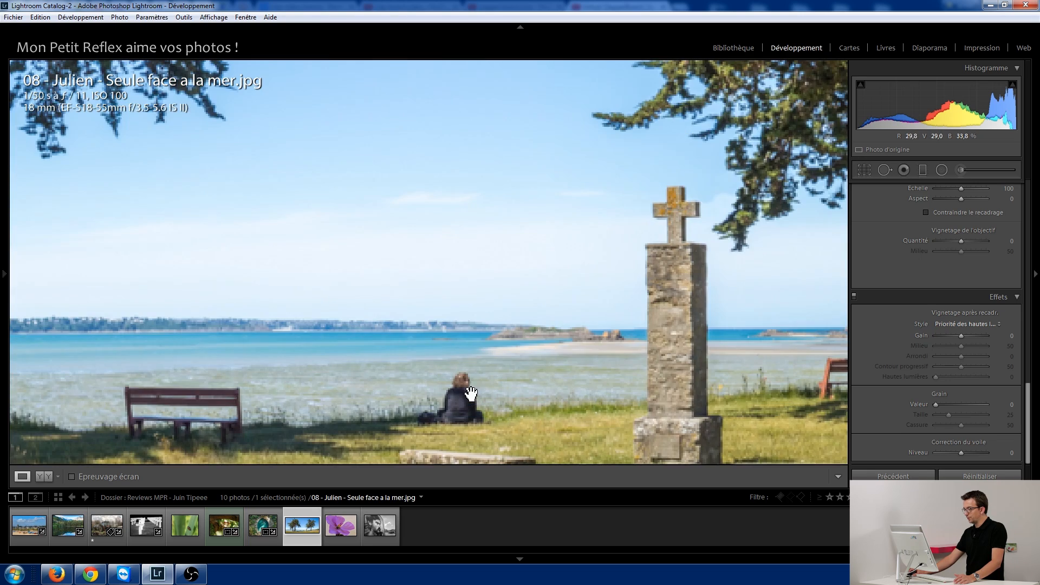
click(460, 422)
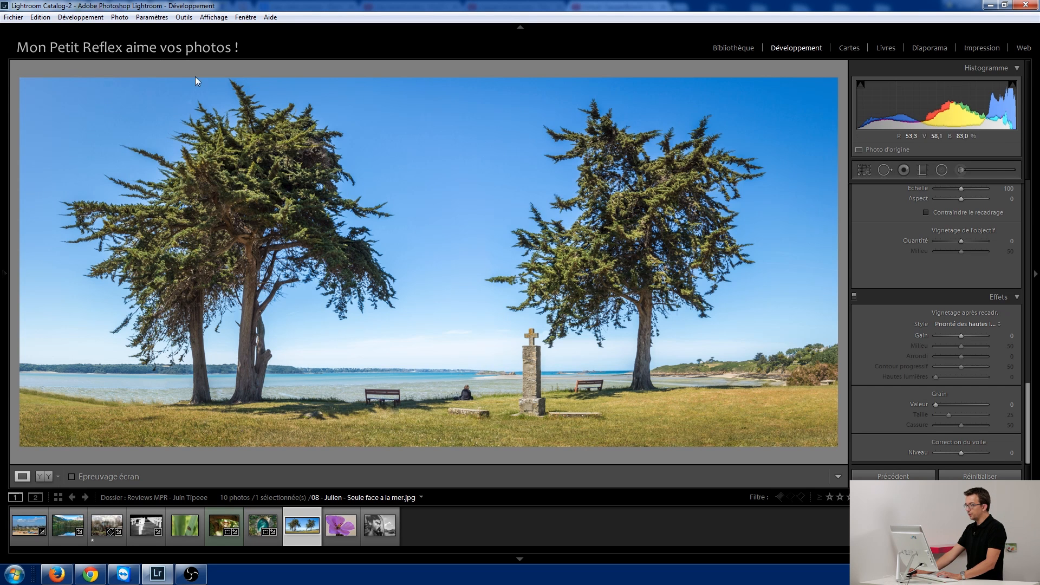
click(232, 86)
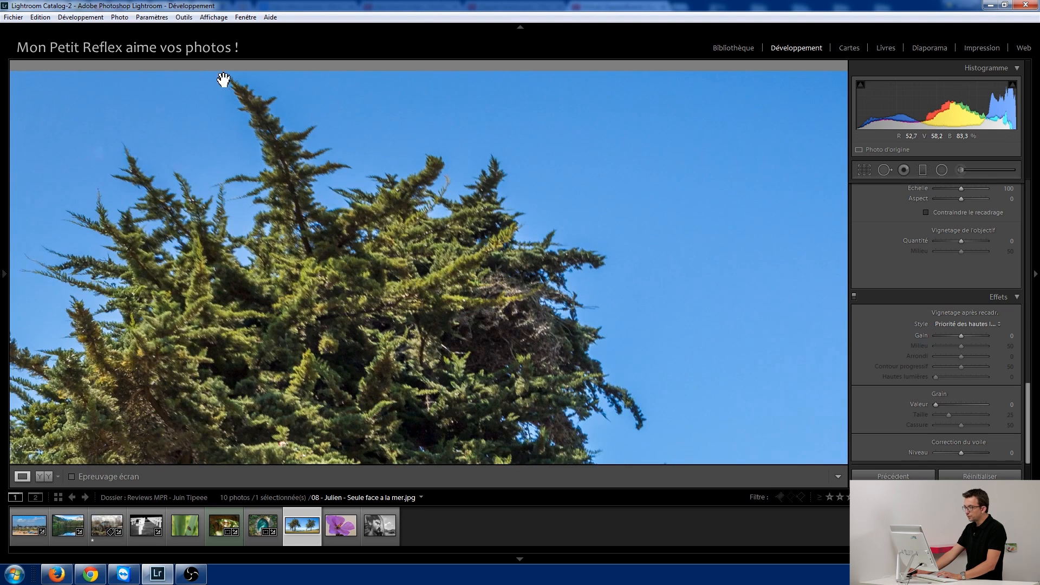
click(237, 82)
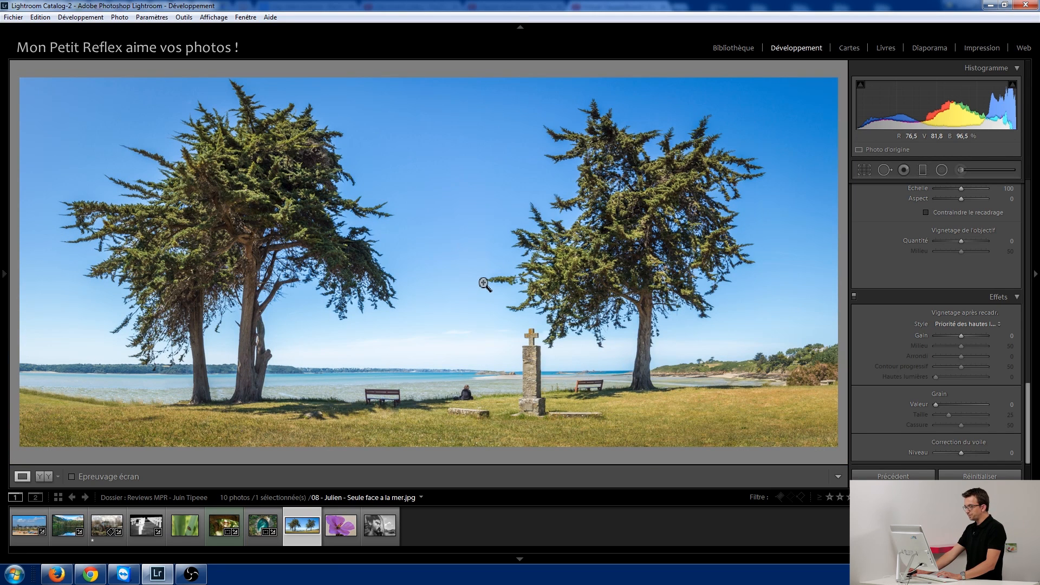
key(i)
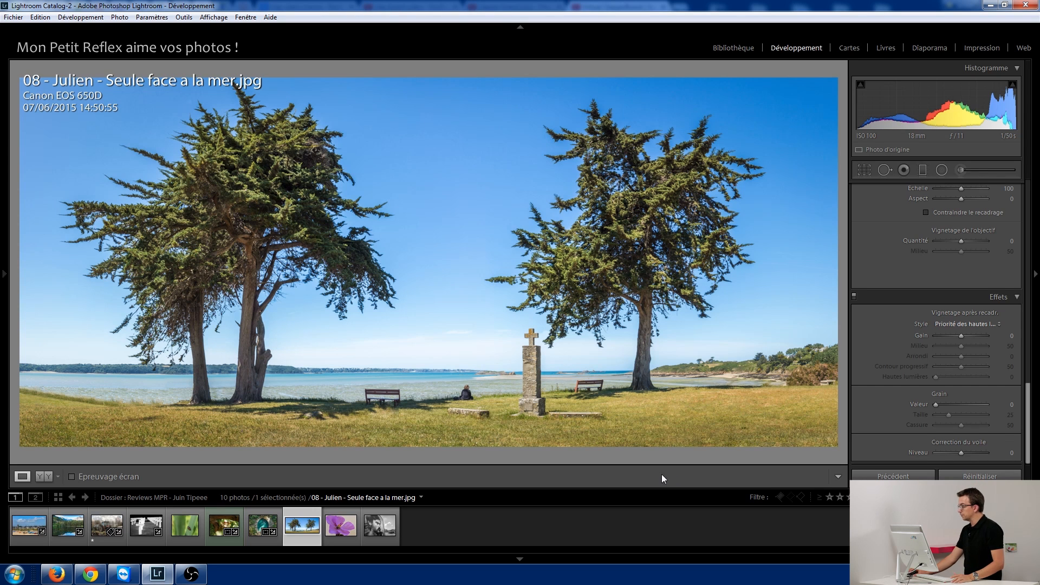
Step: Try adjusting the seaside photo's shadows and reset them
drag(1029, 400, 1026, 321)
drag(1027, 280, 1029, 198)
mouse_move(962, 301)
mouse_down()
mouse_move(972, 299)
mouse_move(961, 302)
mouse_up()
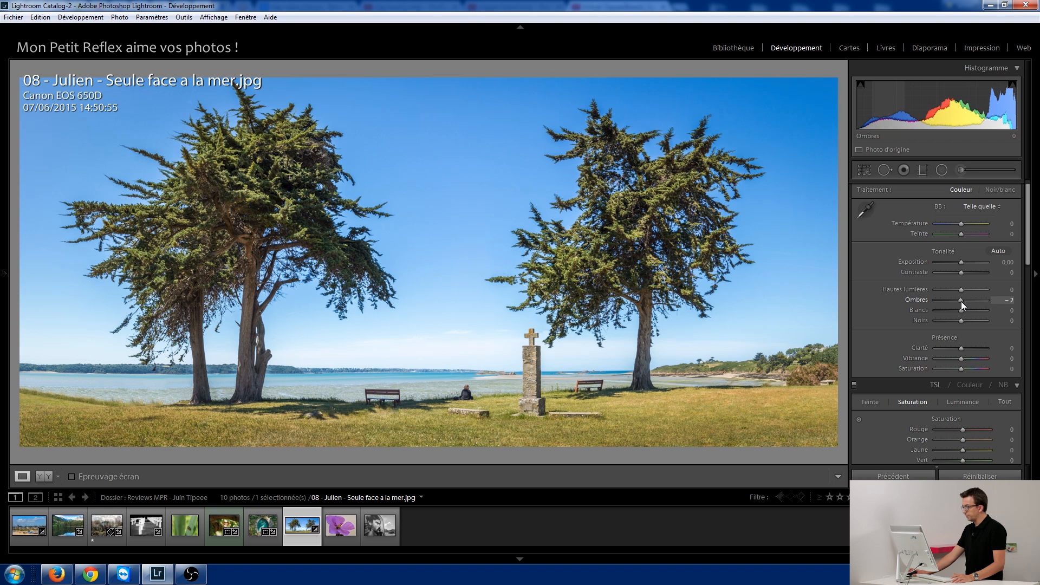
double_click(961, 301)
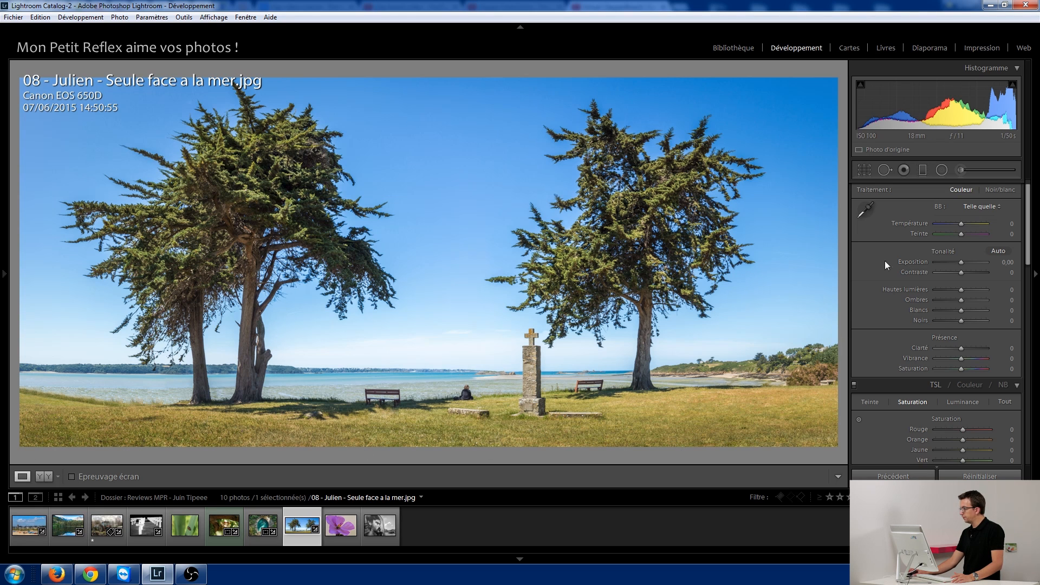
Step: Paint the grass in the seaside photo with the adjustment brush and set its saturation to 24
click(959, 171)
drag(951, 328, 961, 326)
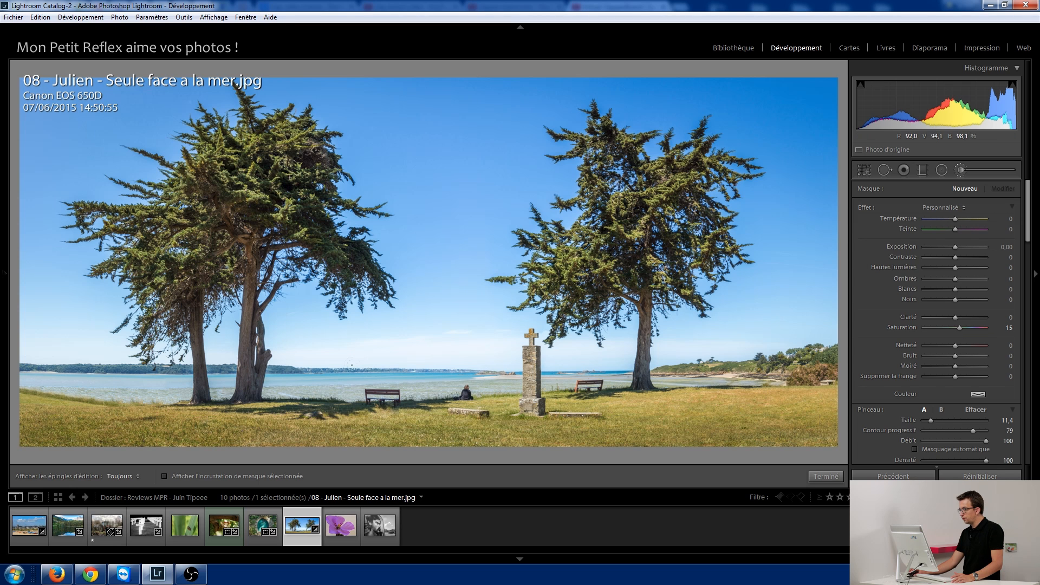
key(h)
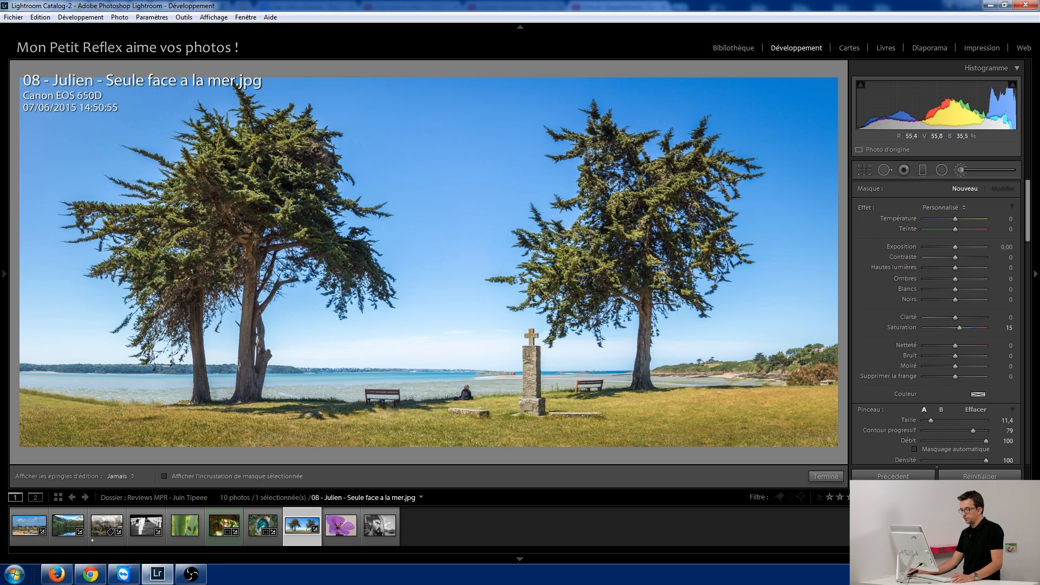
key(h)
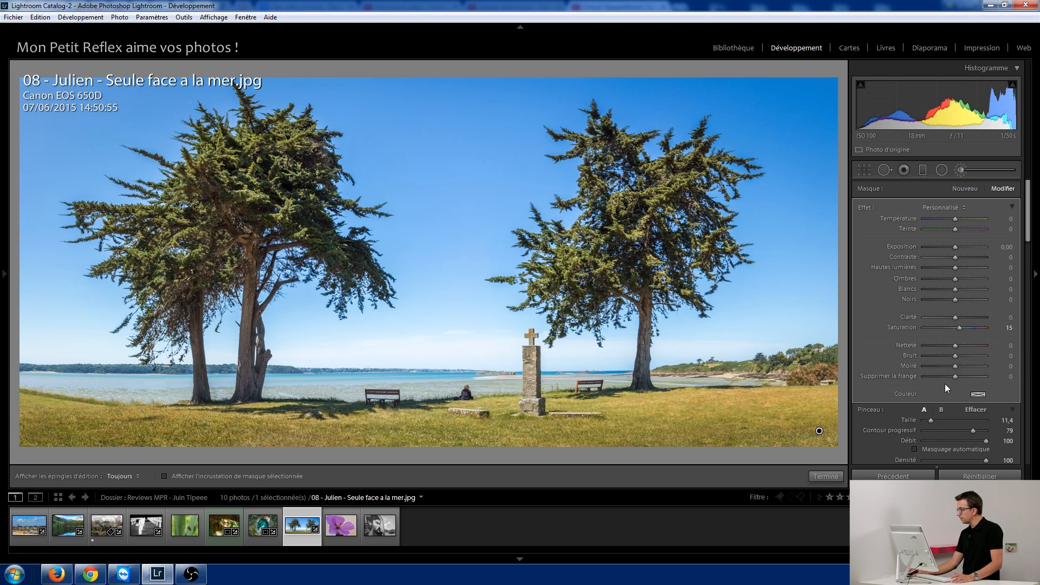
drag(960, 328, 962, 329)
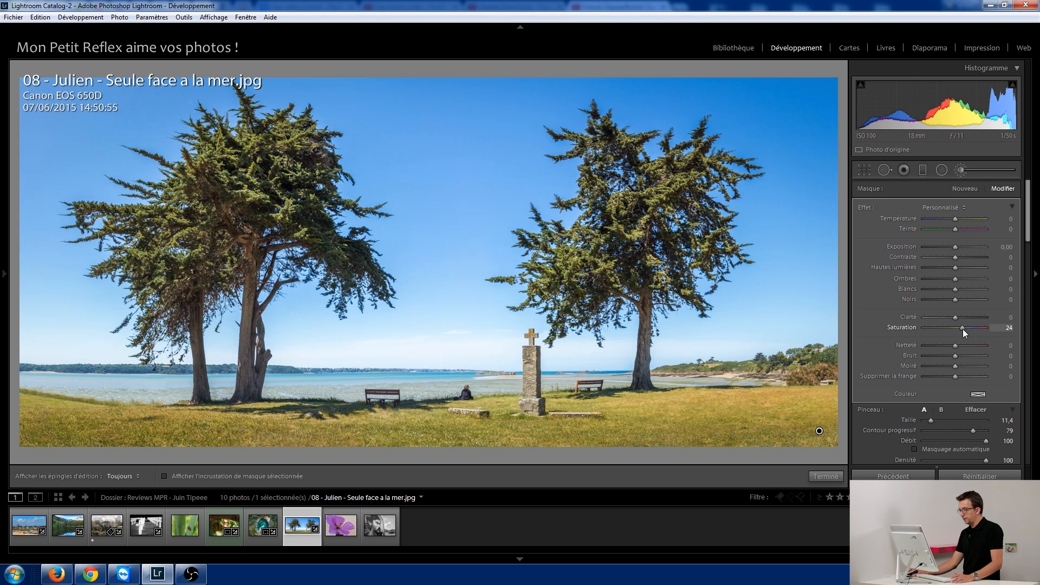
click(960, 169)
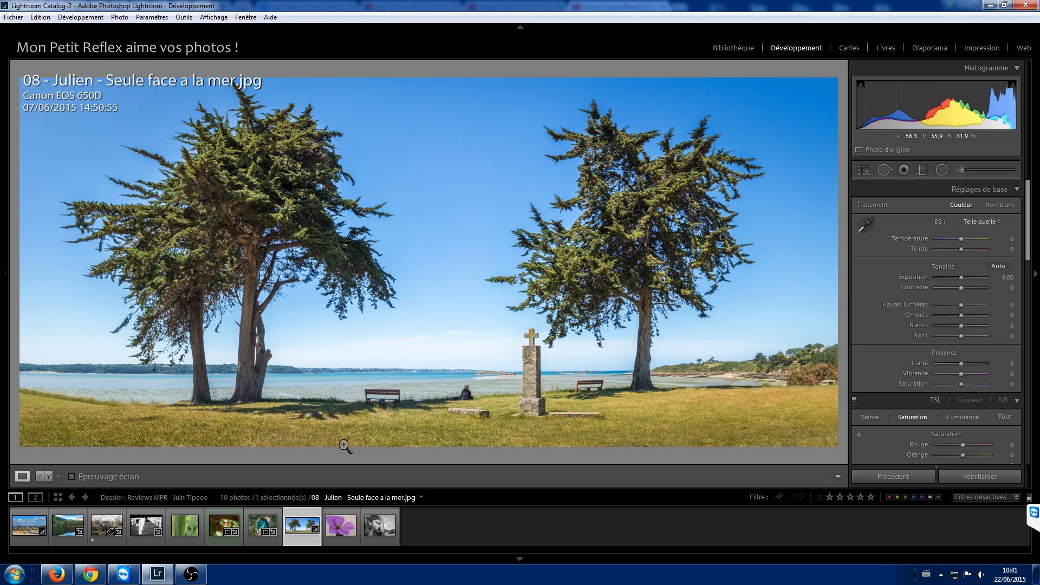
Step: Shift the seaside photo's yellow hue toward green to about +42, and open the Drosera capensis flower photo
drag(1028, 238, 1031, 258)
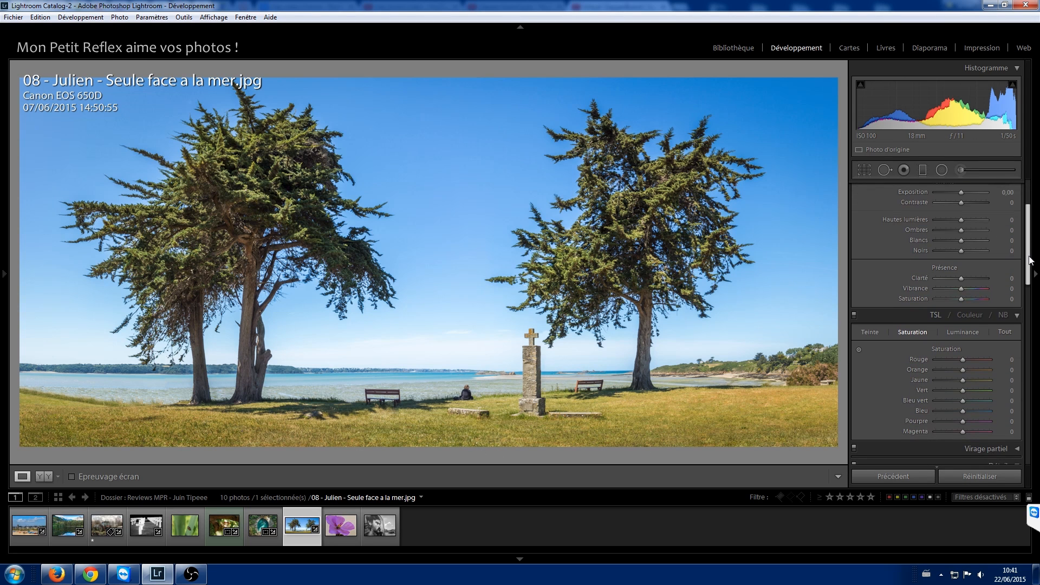
click(871, 334)
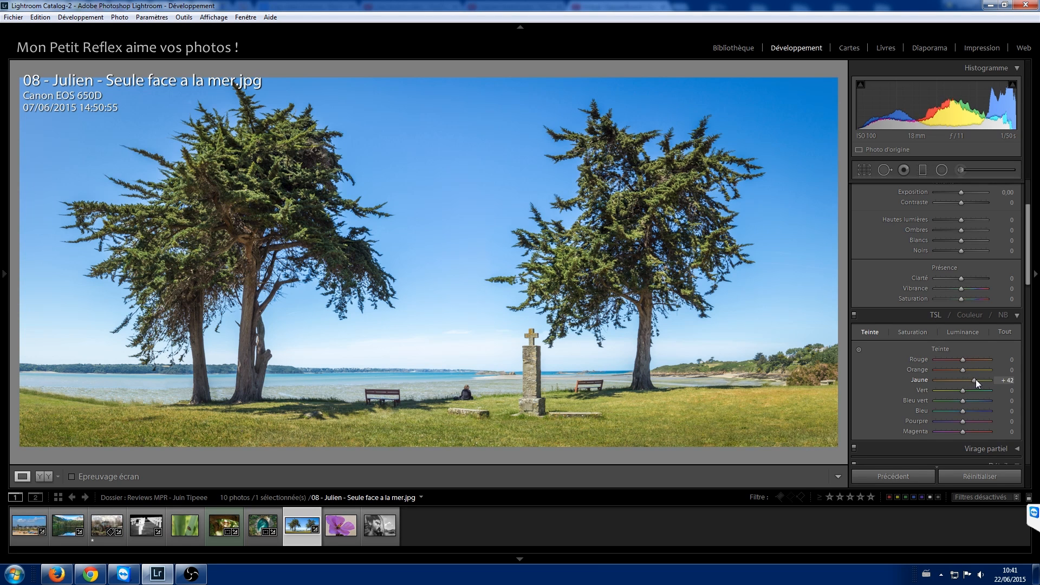
drag(983, 379, 979, 383)
key(Right)
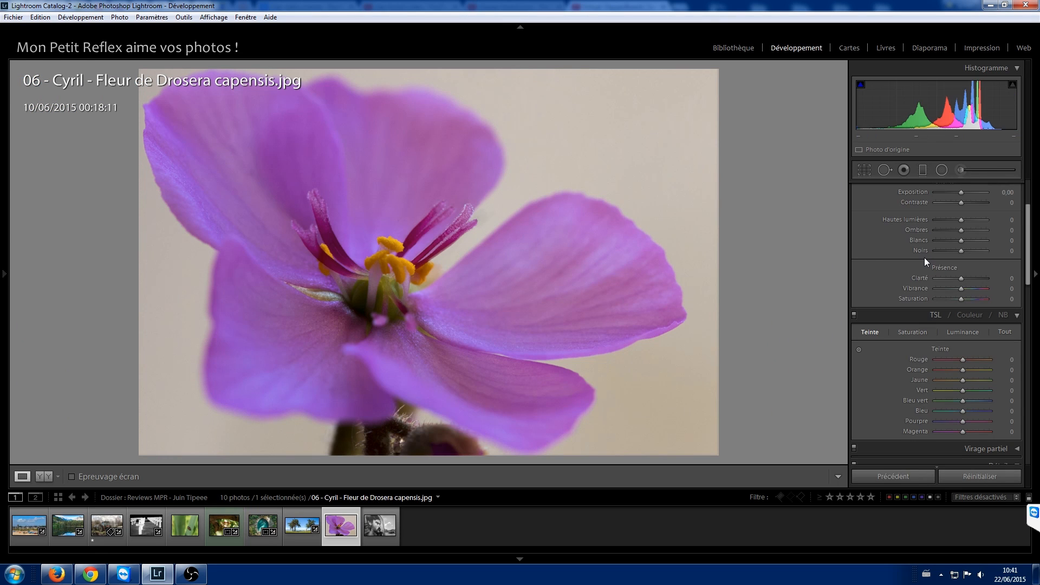
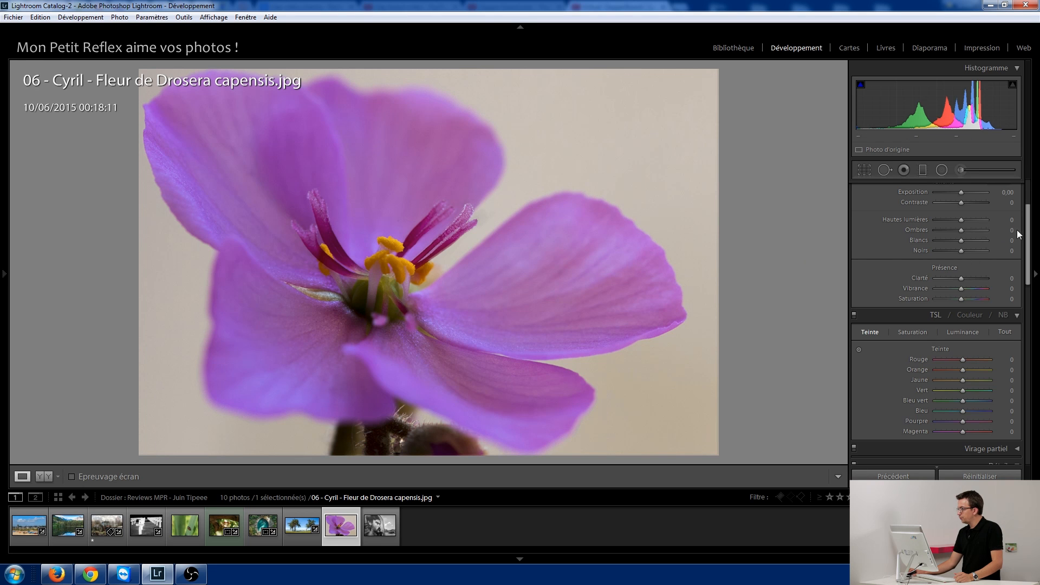
Step: Try cooling the whole flower photo to a temperature of -17 and reset it
drag(1029, 223, 1031, 191)
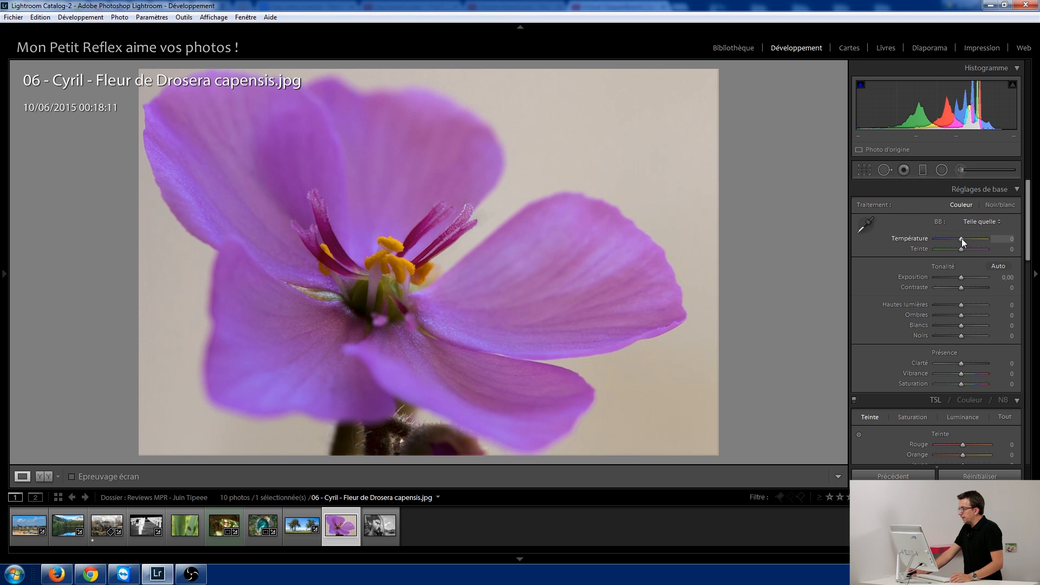
drag(959, 238, 958, 239)
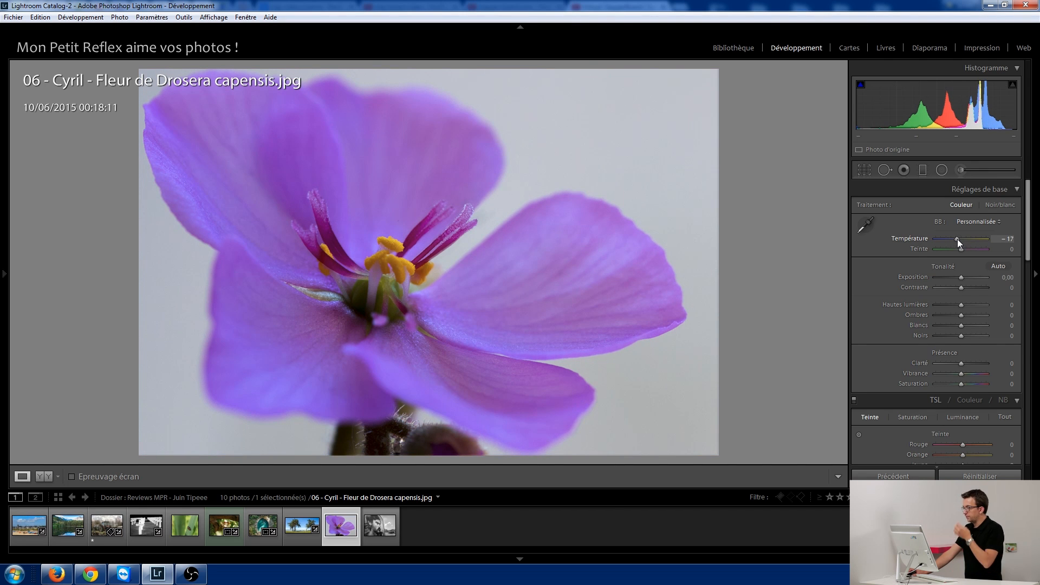
double_click(957, 239)
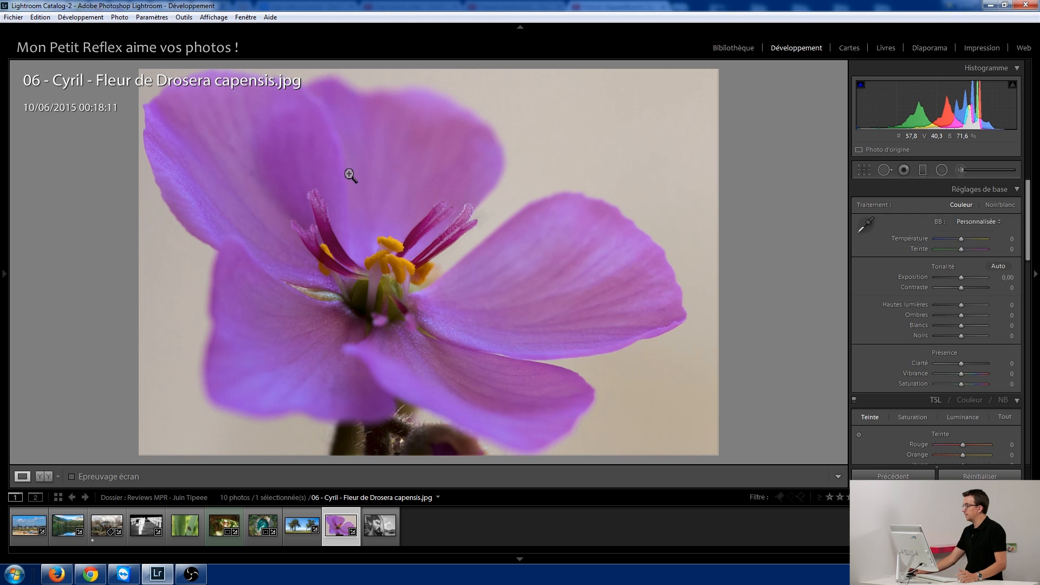
Step: Draw a radial filter around the flower, then rotate, resize and position it so it encloses most of the petals
click(942, 170)
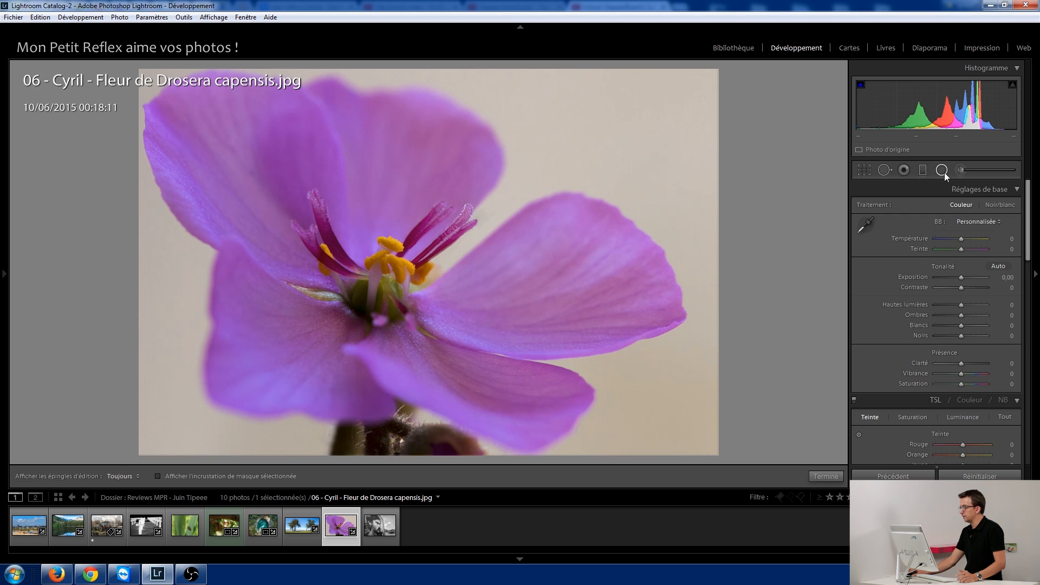
mouse_move(294, 169)
mouse_down()
mouse_move(465, 296)
mouse_move(494, 343)
mouse_move(488, 349)
mouse_up()
drag(330, 242, 402, 352)
drag(365, 432, 364, 443)
drag(569, 262, 612, 262)
drag(425, 294, 457, 284)
drag(605, 131, 639, 200)
drag(406, 295, 398, 306)
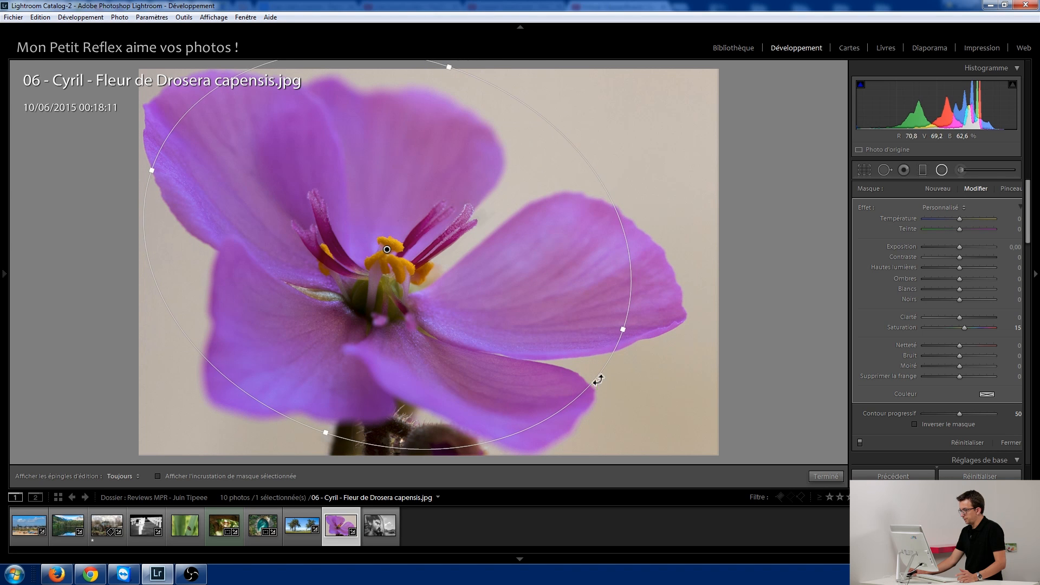
drag(623, 329, 638, 335)
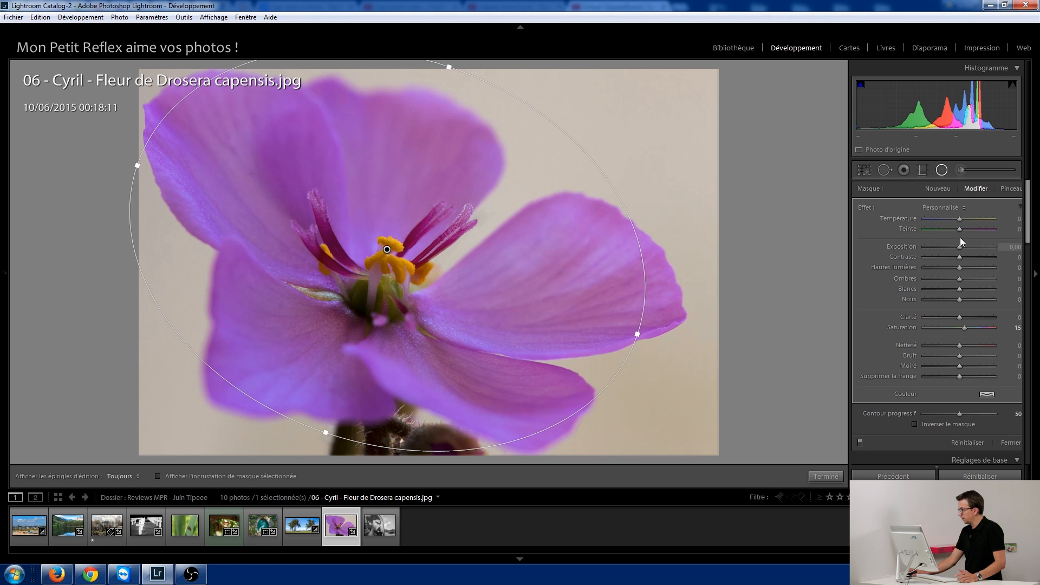
Step: Reset the radial filter's saturation to 0 and set its temperature to -15 to cool the area outside the ellipse
click(919, 426)
double_click(962, 327)
click(915, 425)
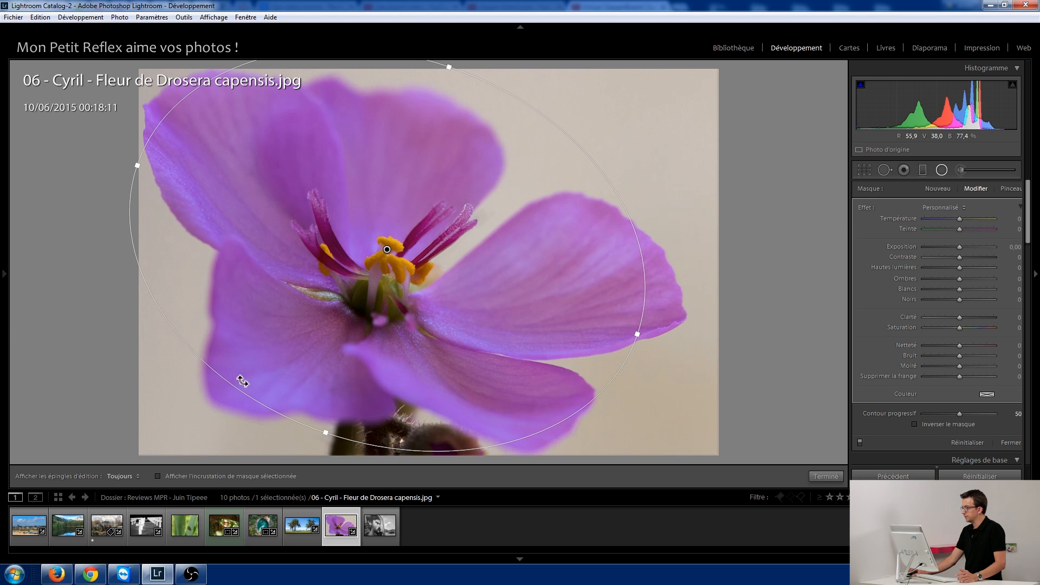
drag(960, 224, 956, 225)
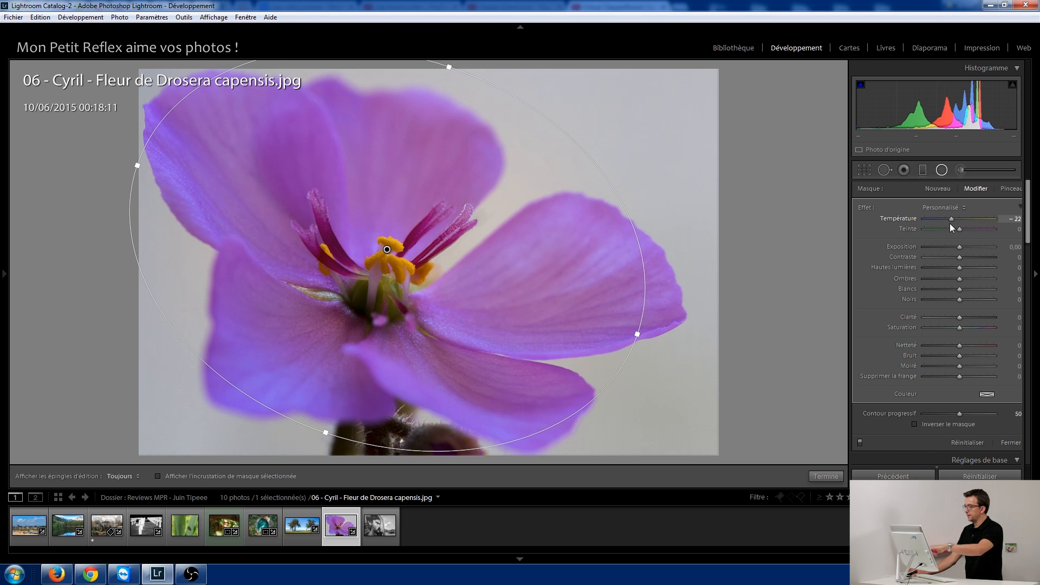
drag(950, 223, 951, 223)
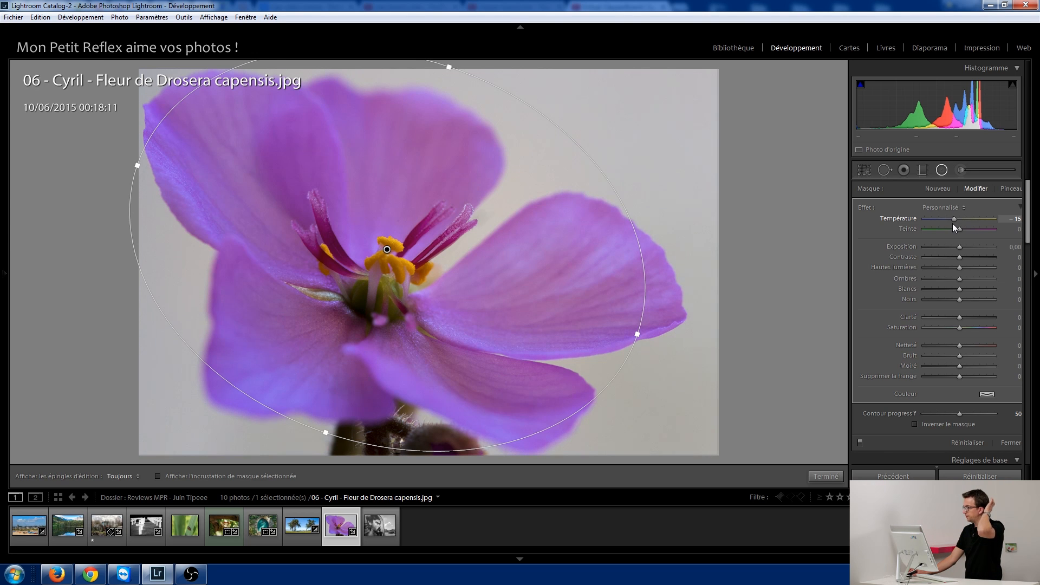
click(942, 169)
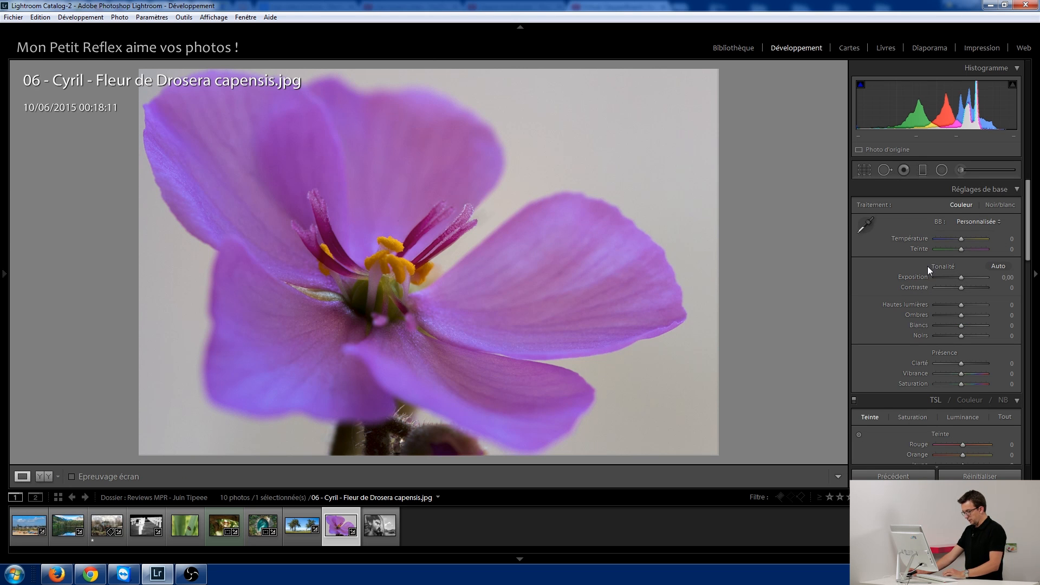
Step: Compare the flower photo with its original, and set its exposure to +0.43 and whites to +40
key(alt)
key(backslash)
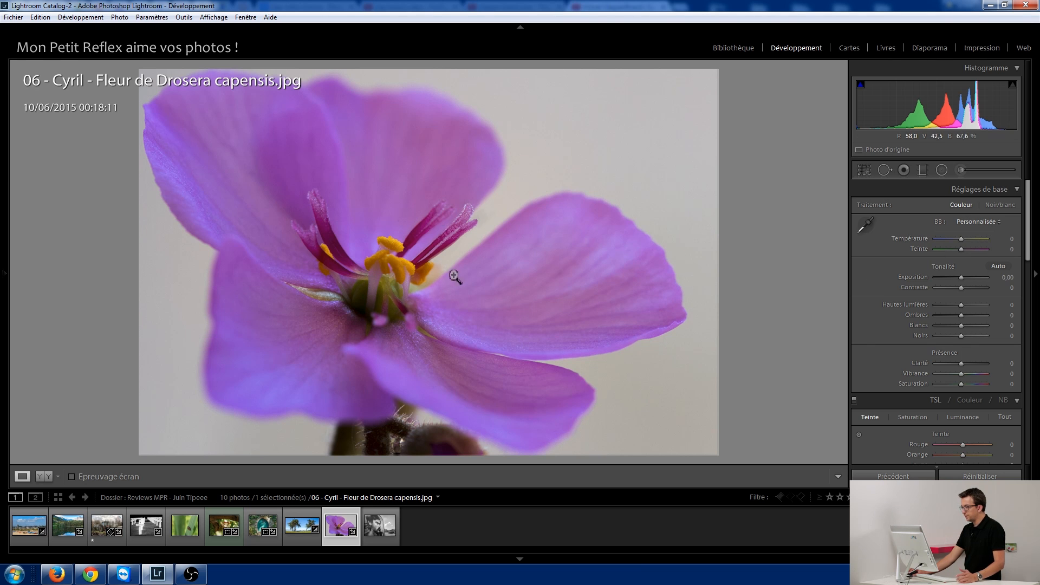
drag(955, 277, 964, 278)
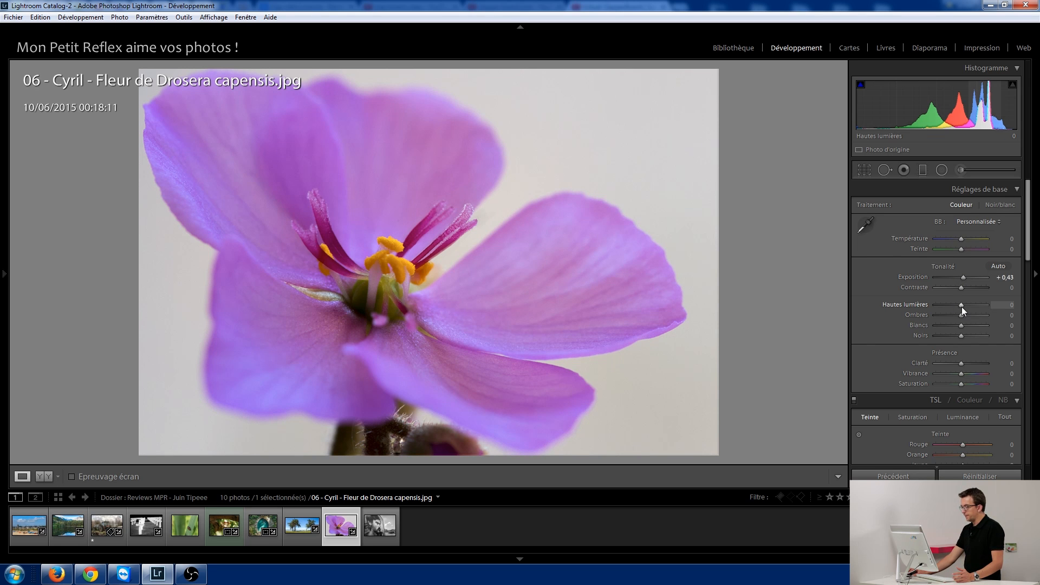
drag(960, 327, 971, 326)
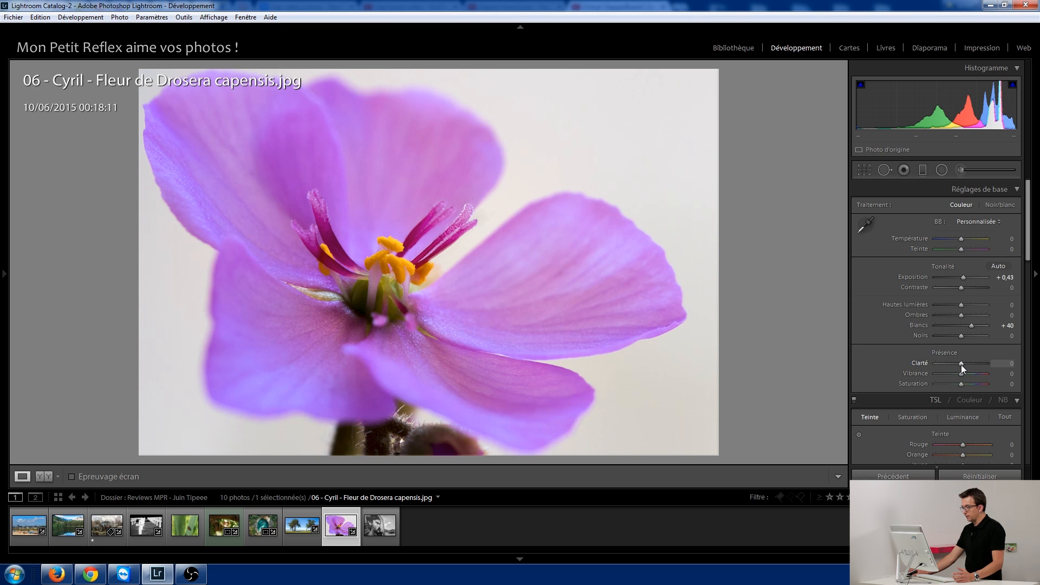
Step: Try the flower photo's clarity at +70, reset it to 0 and set vibrance to +15
drag(961, 365, 979, 362)
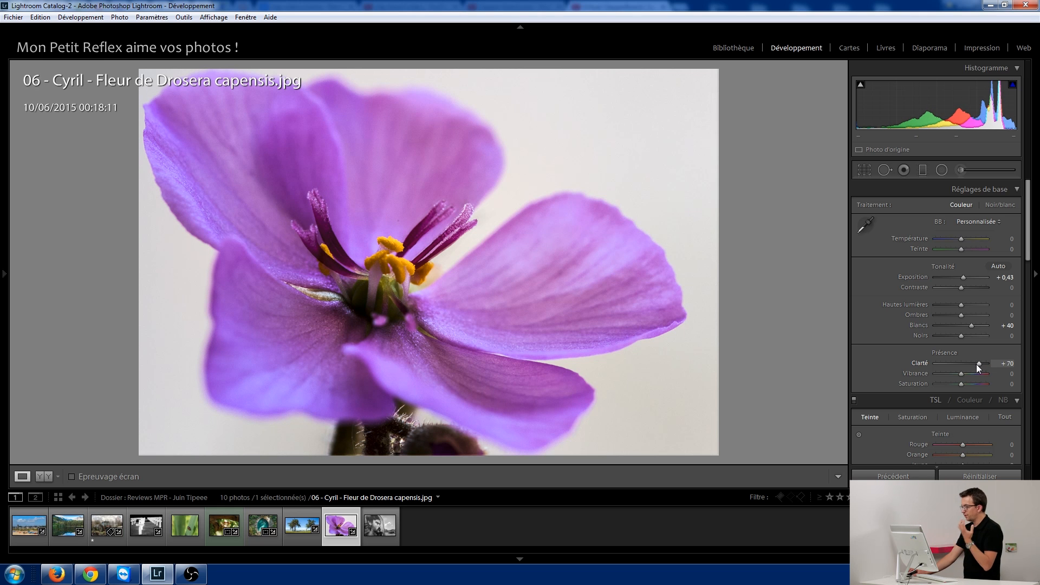
double_click(979, 364)
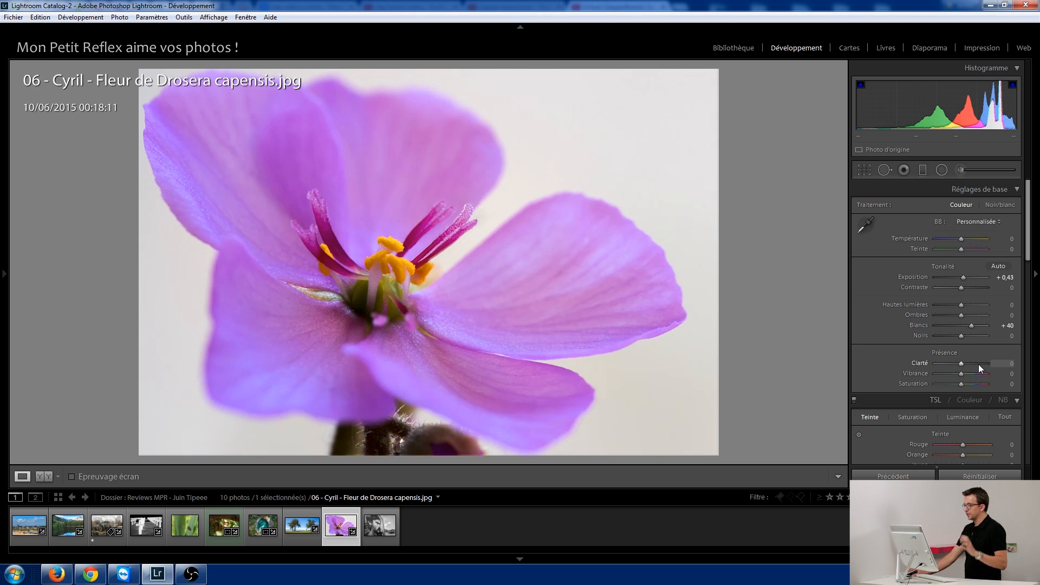
drag(961, 373, 965, 375)
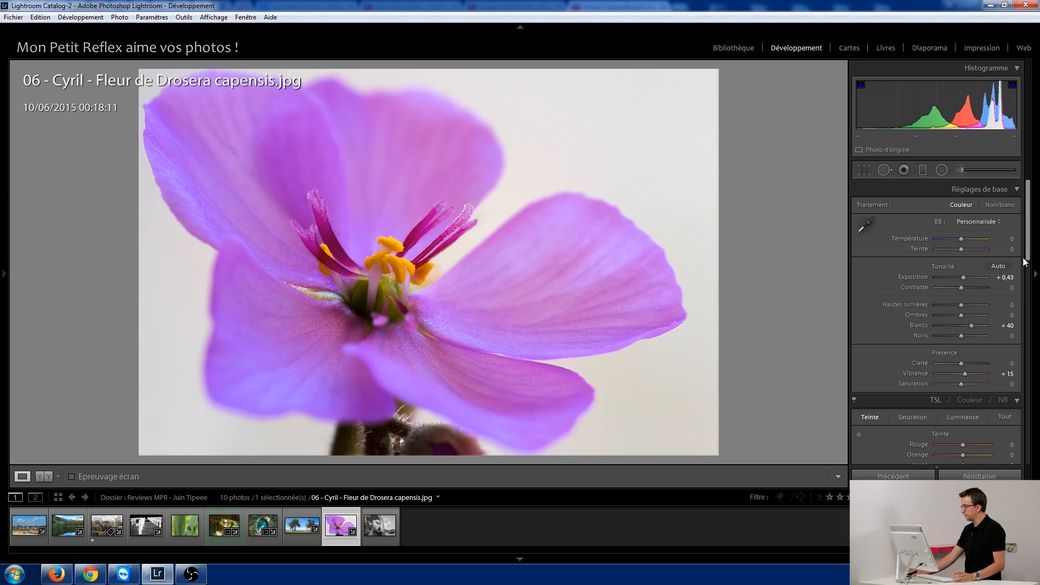
Step: Try a sharpening amount of 64 on the whole flower photo and reset it to 0
drag(1025, 238, 1029, 312)
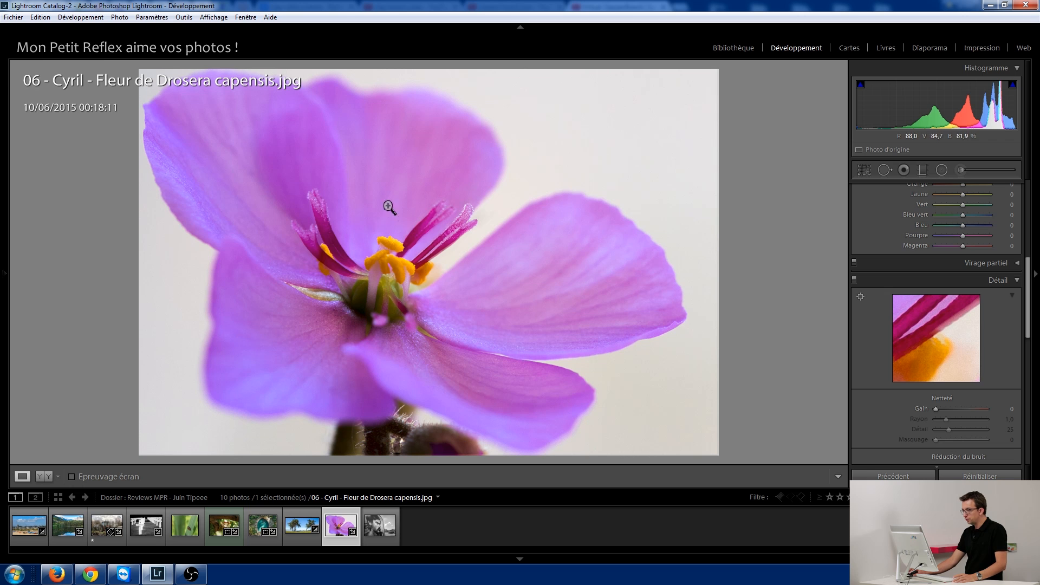
drag(936, 408, 938, 409)
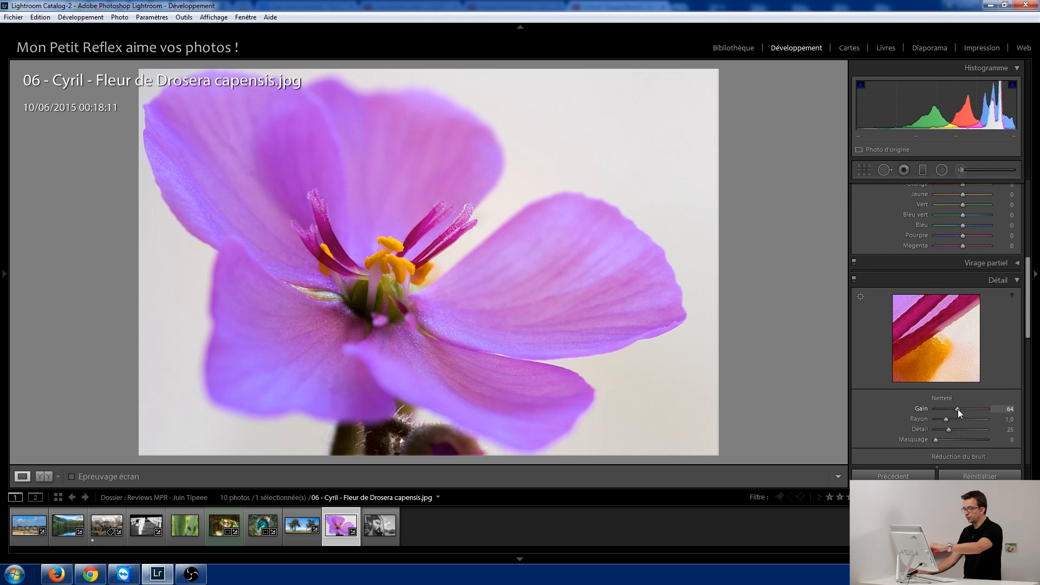
double_click(957, 410)
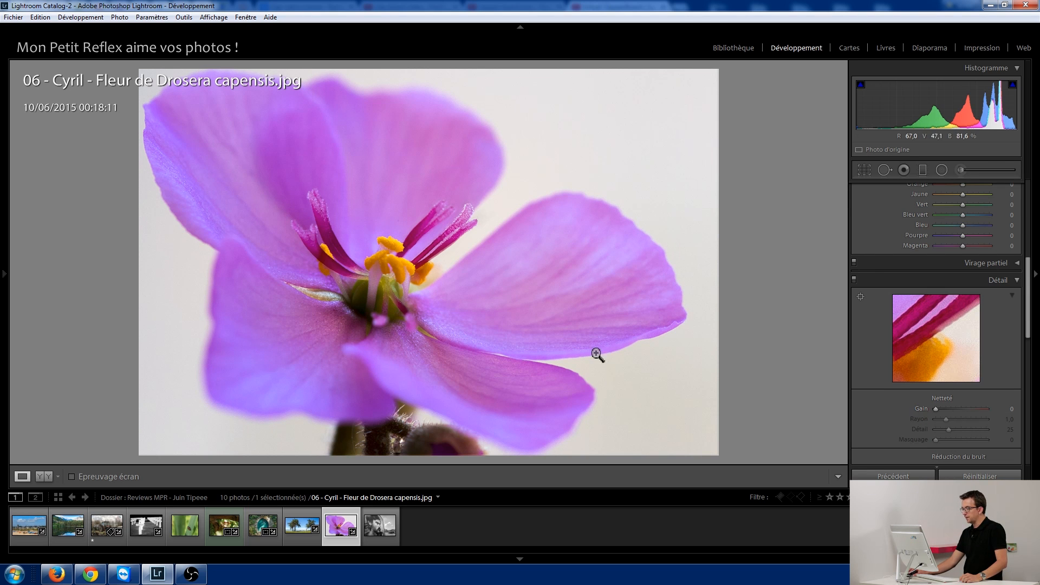
Step: Reset the adjustment brush's settings, set its sharpness to 47 and paint over the flower's stamens
click(977, 172)
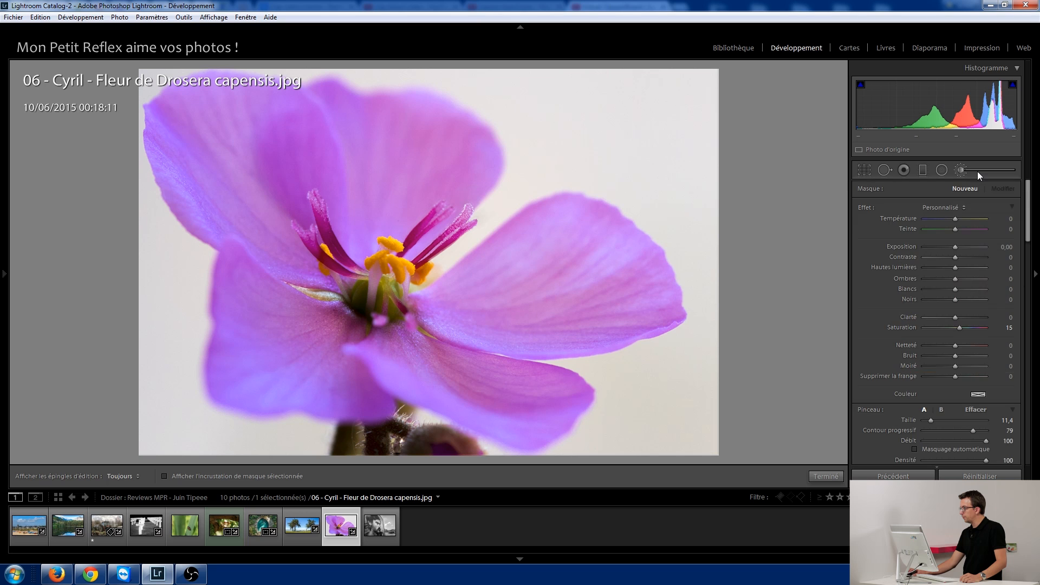
double_click(867, 207)
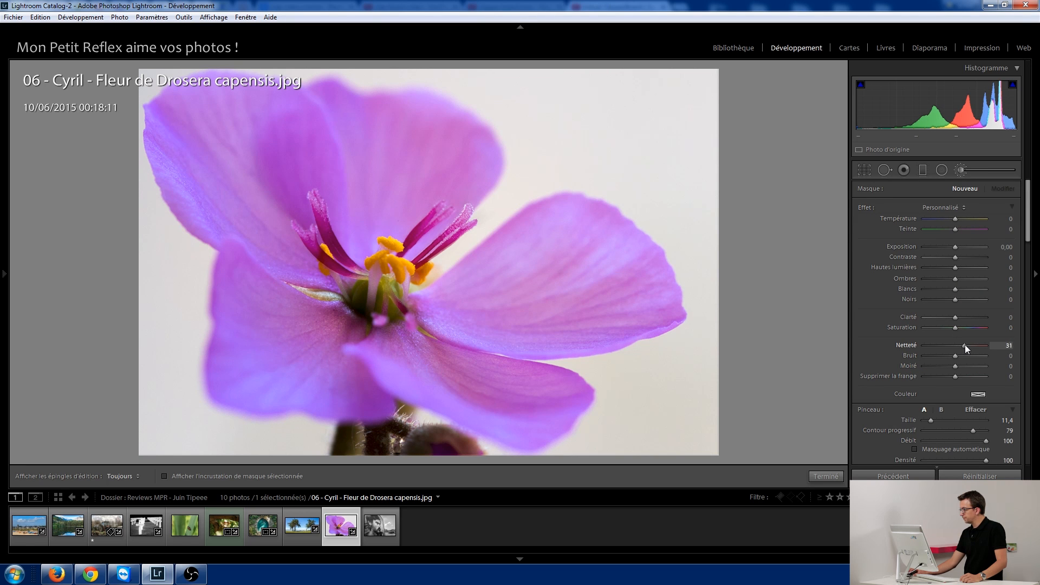
key(h)
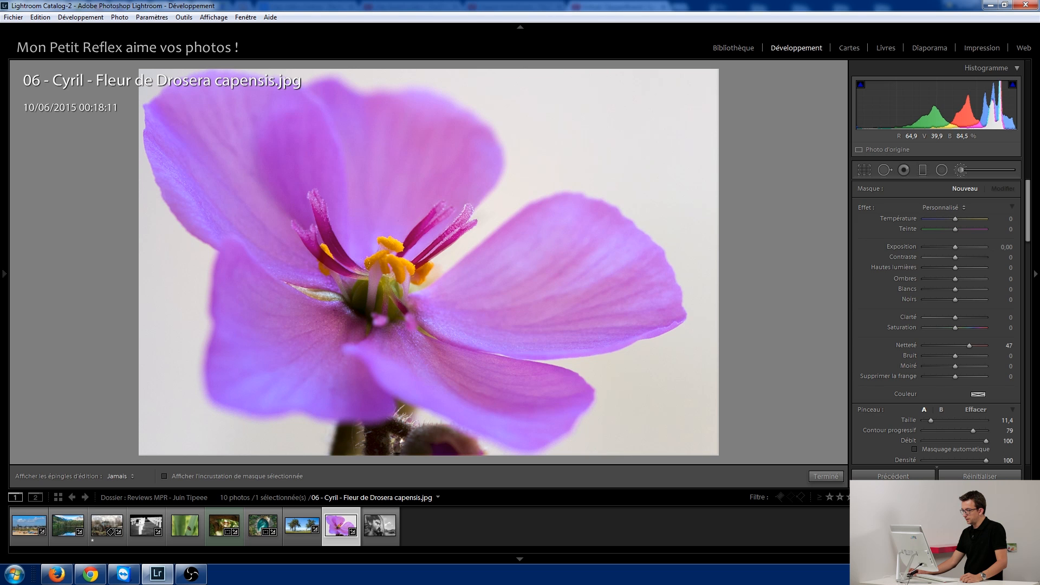
key(h)
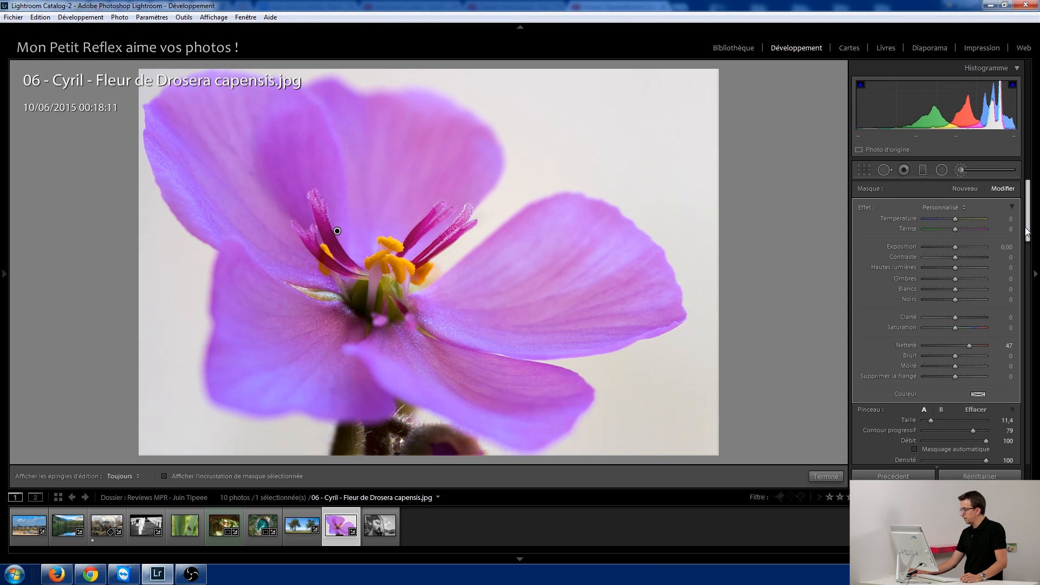
scroll(1028, 230, down, 3)
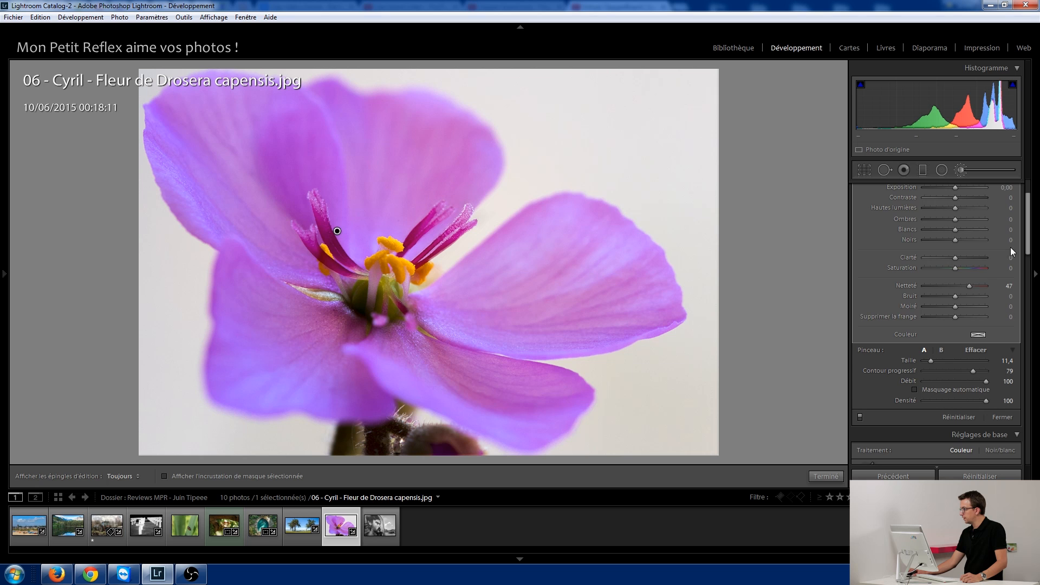
scroll(1025, 198, up, 3)
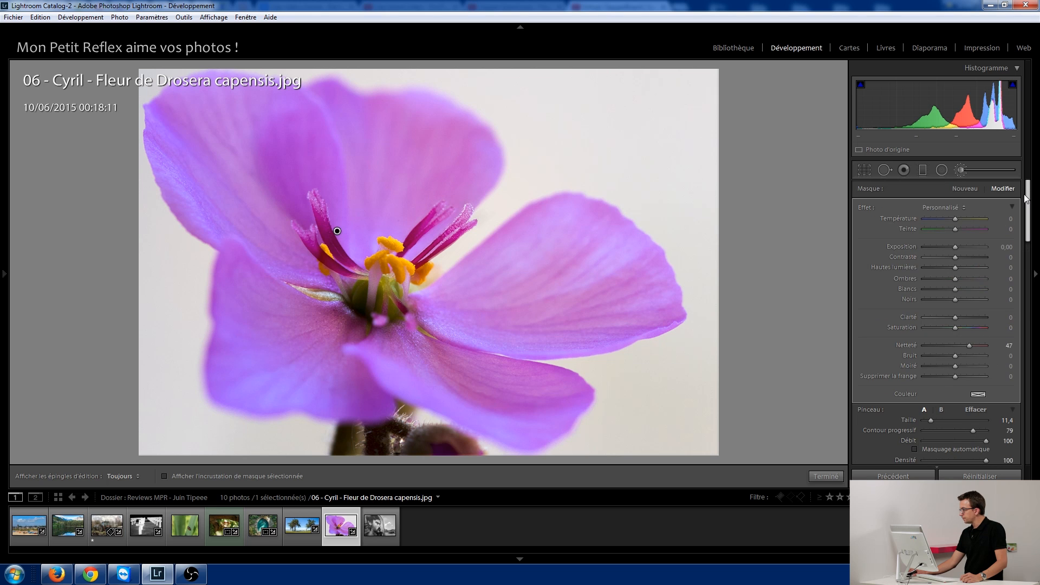
Step: Paint a new brush mask with clarity -38 and sharpness -100 over the stem and bud below the flower, and ease its sharpness to about -88
click(957, 190)
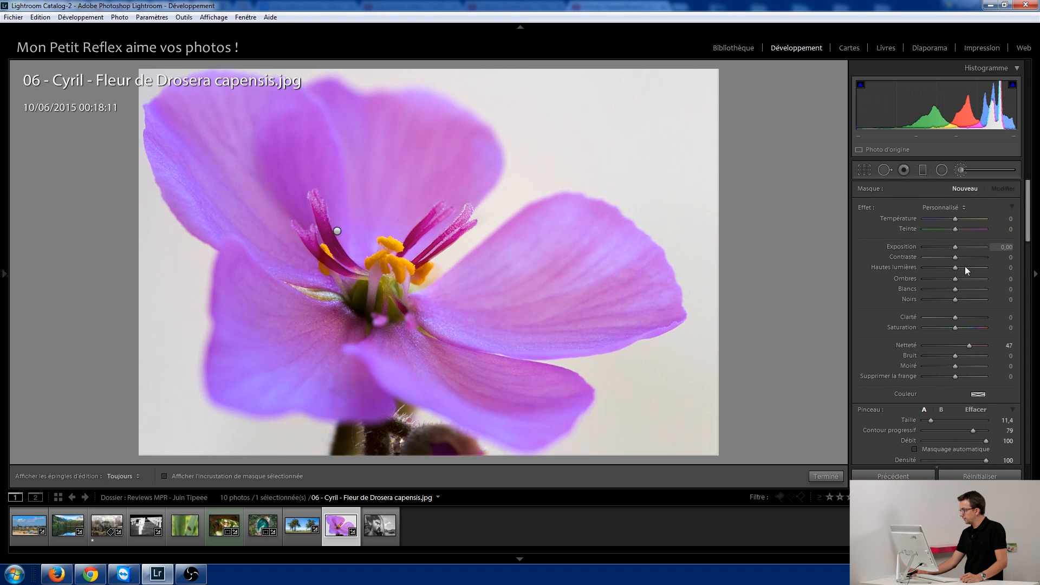
drag(969, 349, 924, 350)
drag(954, 318, 942, 320)
key(h)
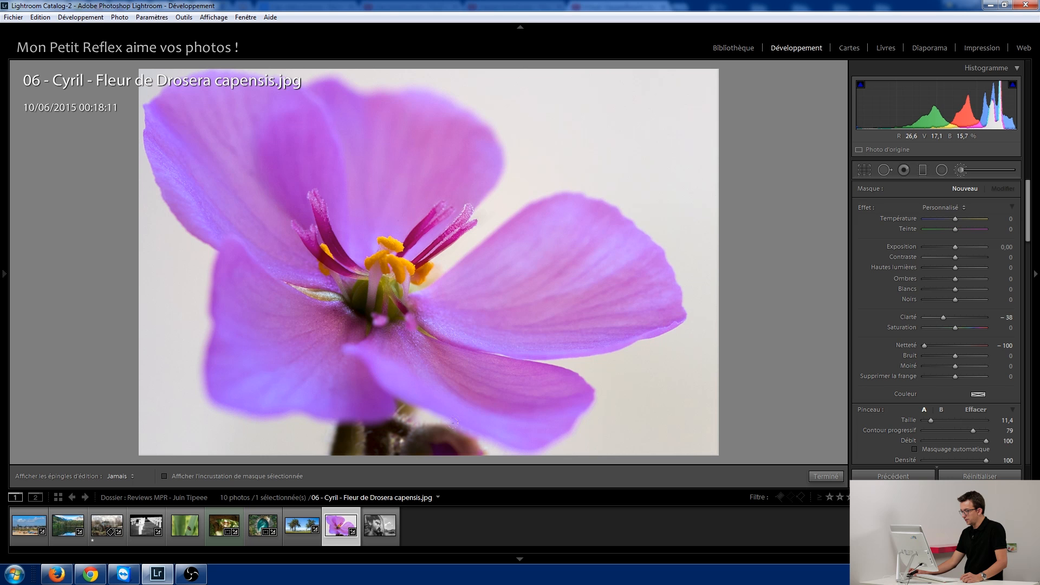
key(h)
click(460, 449)
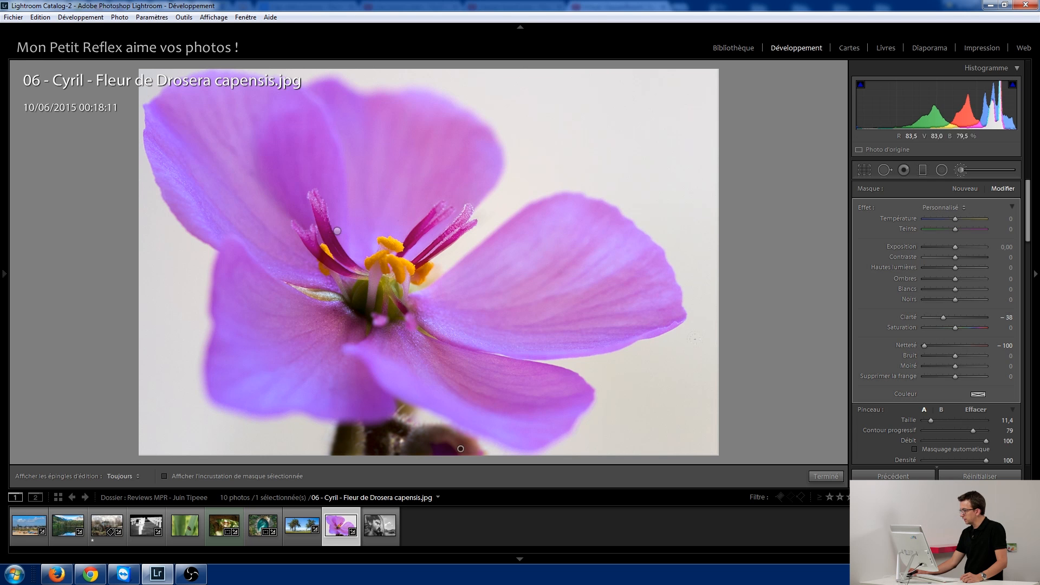
drag(924, 346, 932, 345)
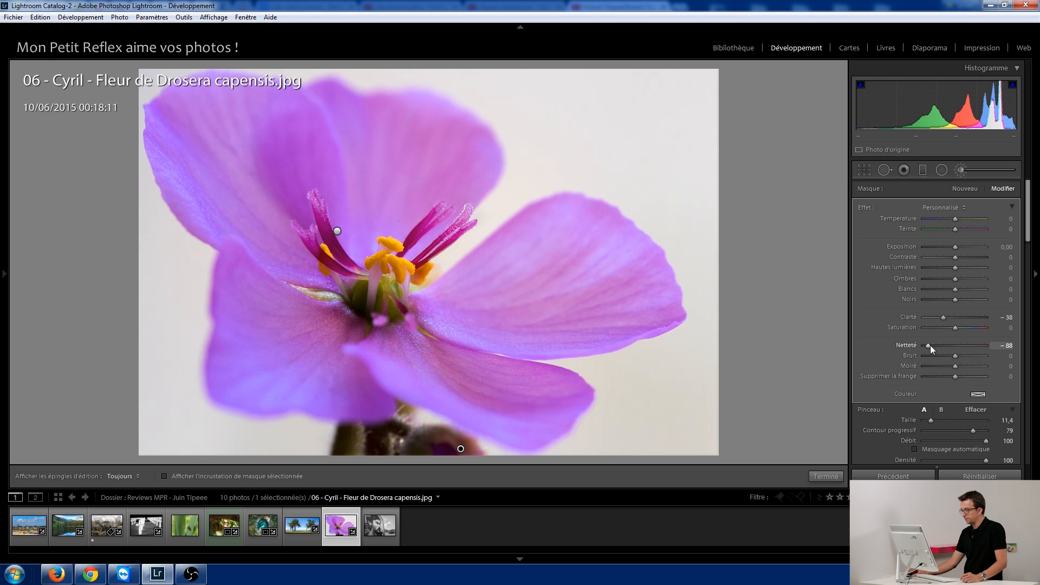
click(962, 171)
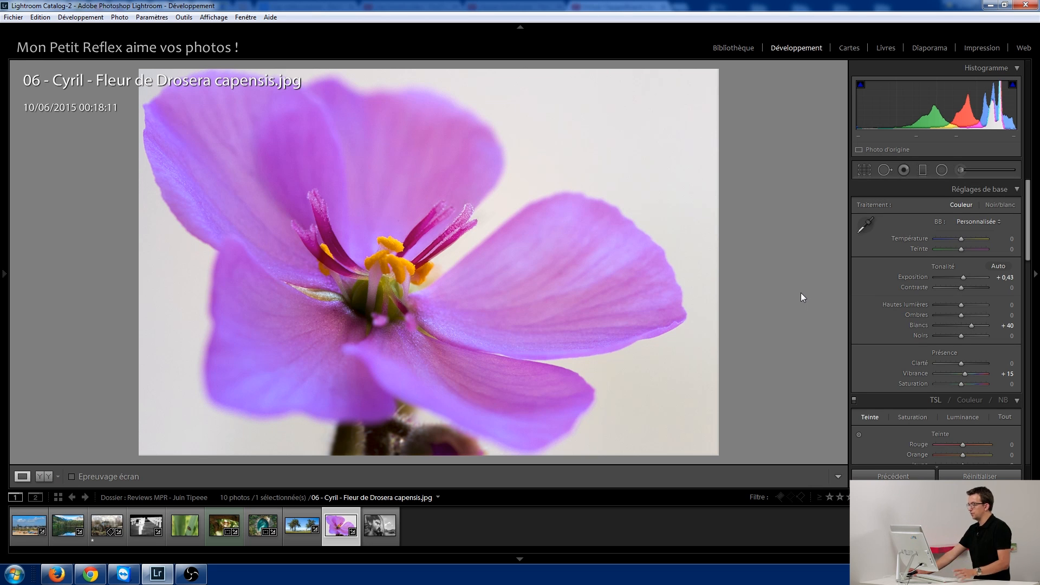
Step: Lighten the flower photo's edges with a small positive post-crop vignetting amount, trying +17 and fine-tuning it
drag(1027, 233, 1022, 425)
drag(960, 349, 964, 352)
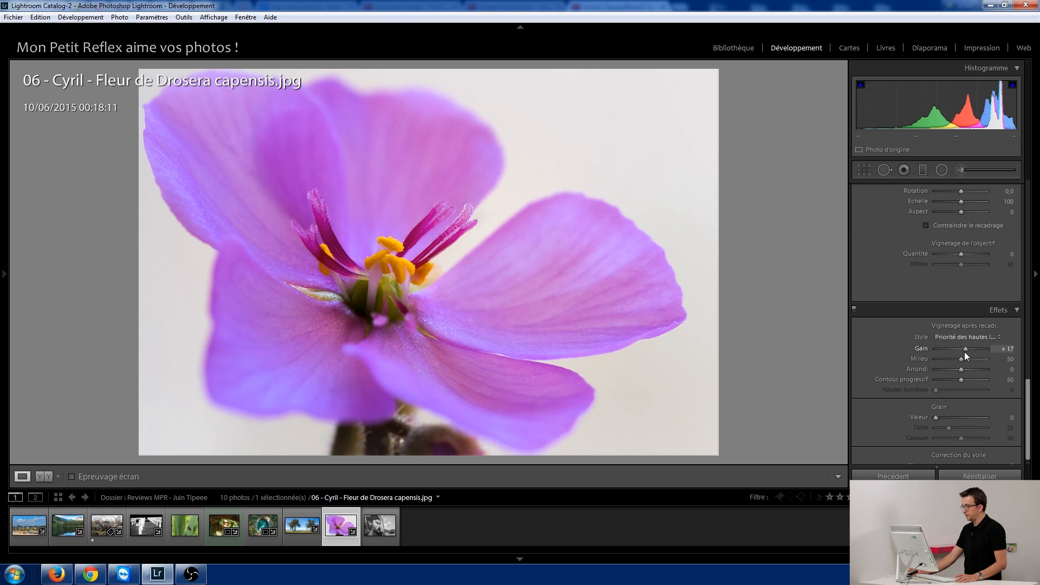
drag(964, 352, 963, 352)
drag(1030, 399, 1029, 99)
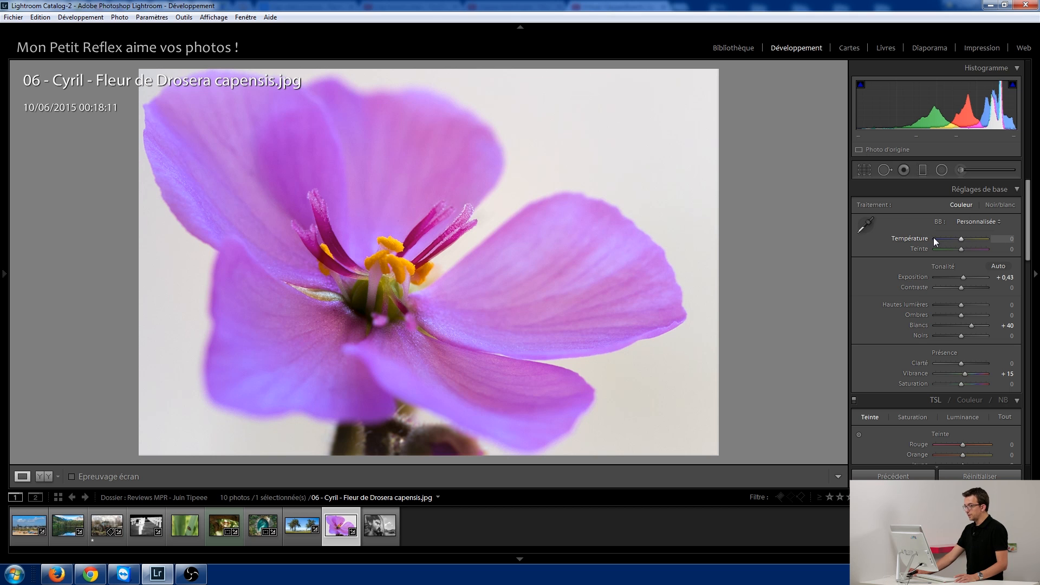
Step: Examine the stamens and surrounding petals up close for dust spots, with the spot removal tool at hand
click(368, 265)
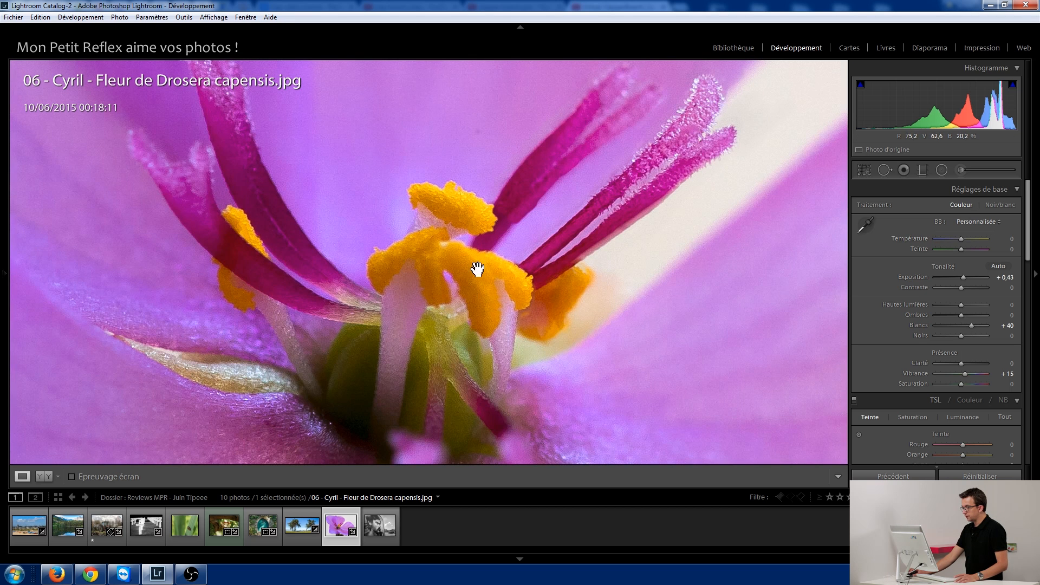
click(449, 268)
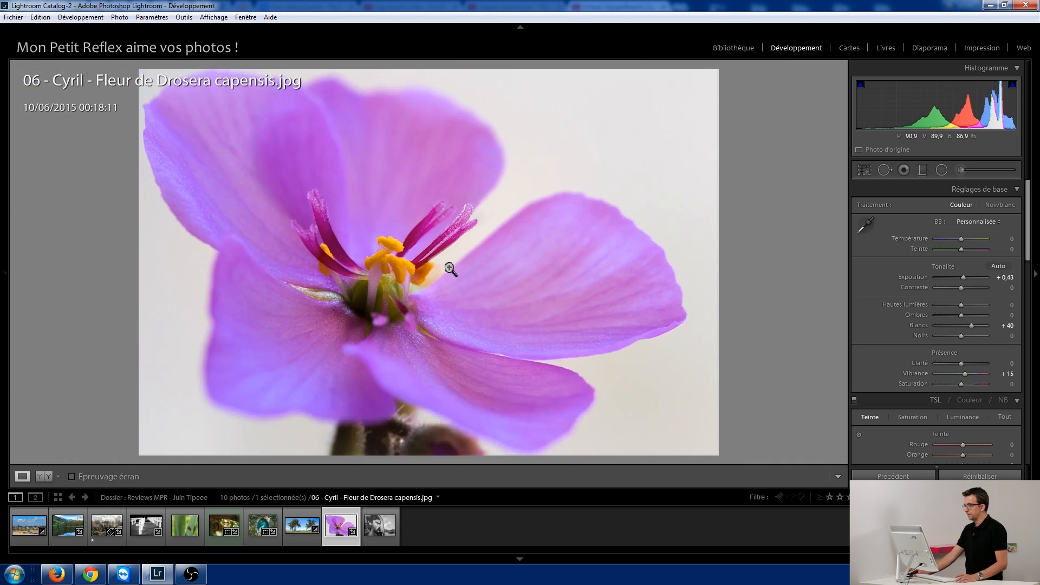
click(401, 224)
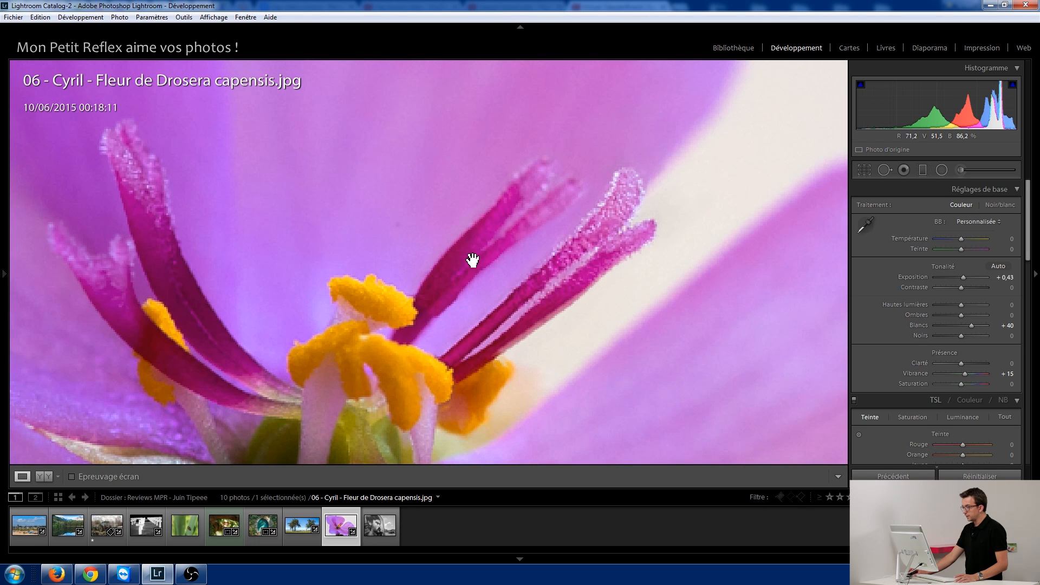
click(885, 169)
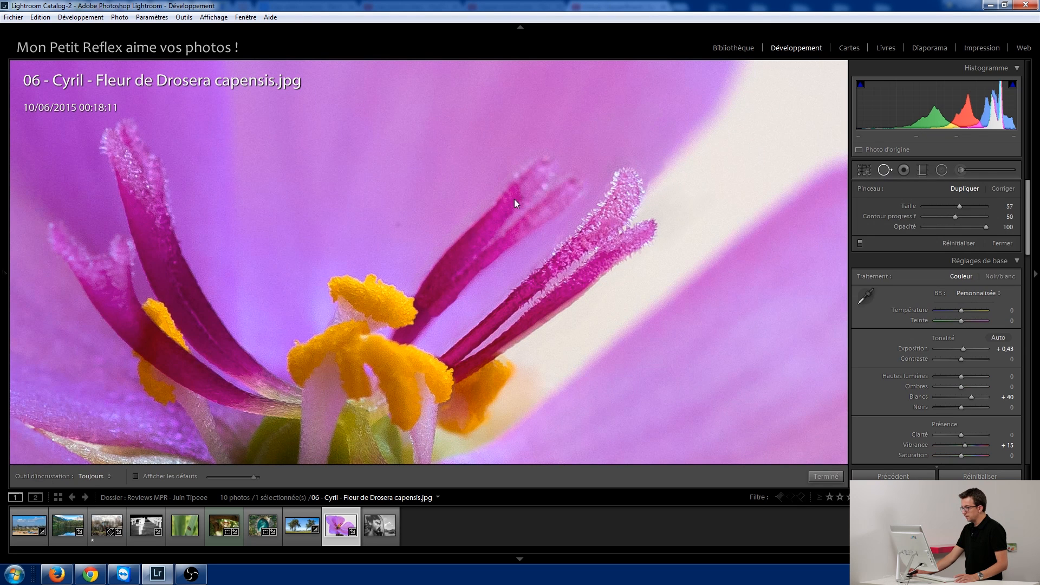
key(q)
click(406, 235)
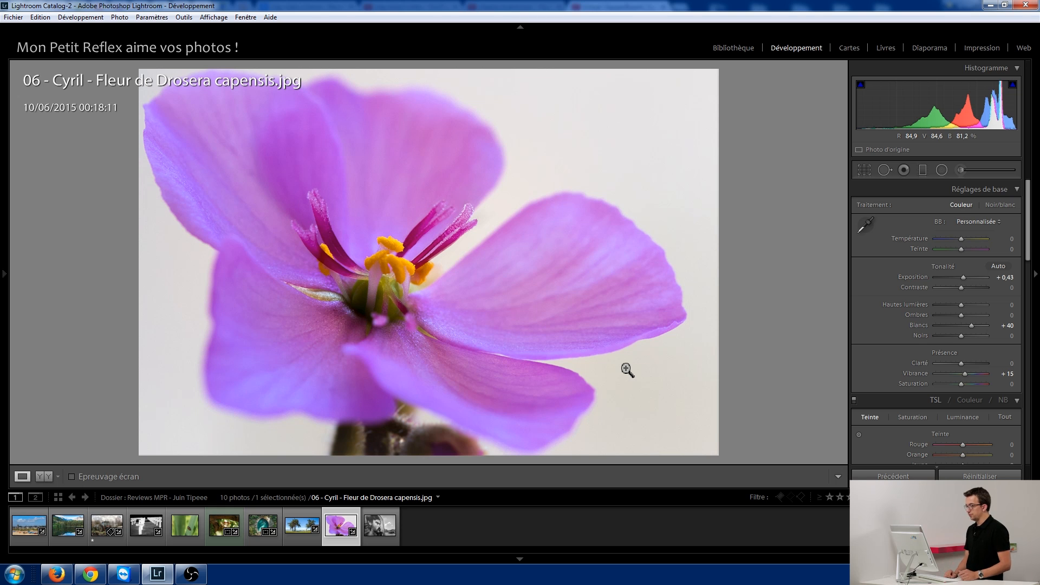
Step: Compare the retouched flower photo with its original and go on to the black-and-white Dior billboard photo
key(backslash)
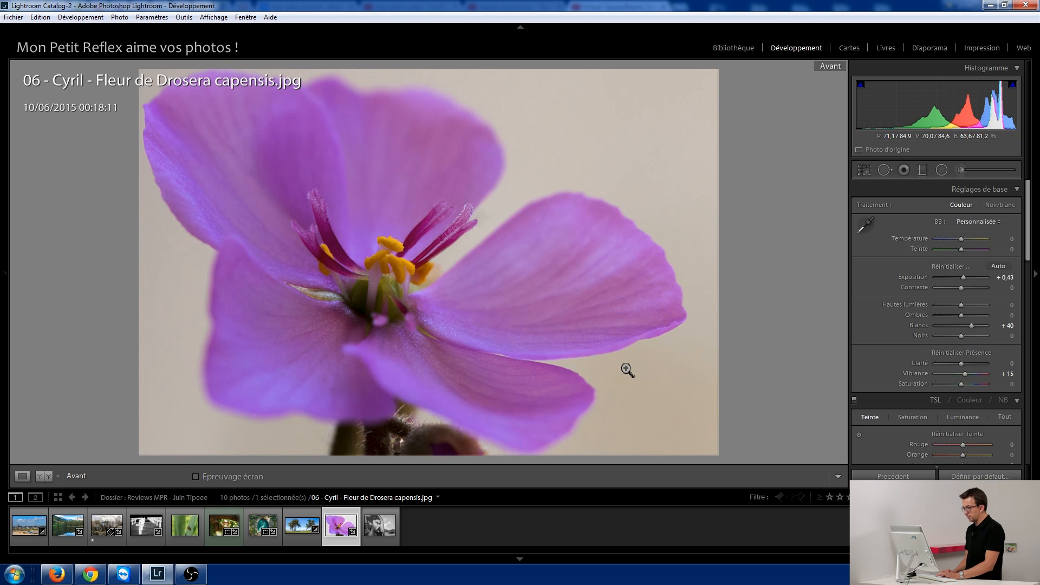
key(backslash)
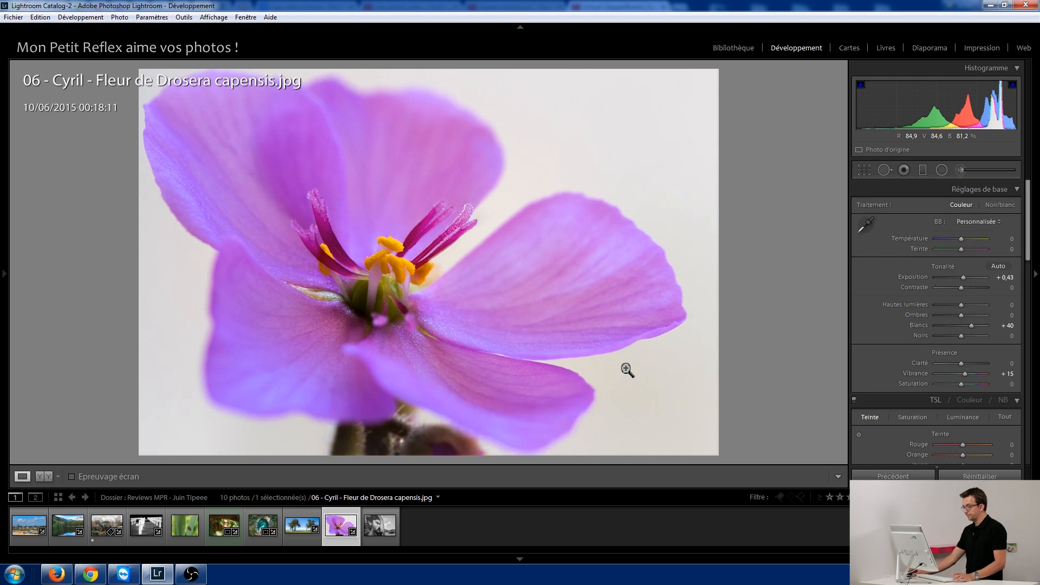
key(Right)
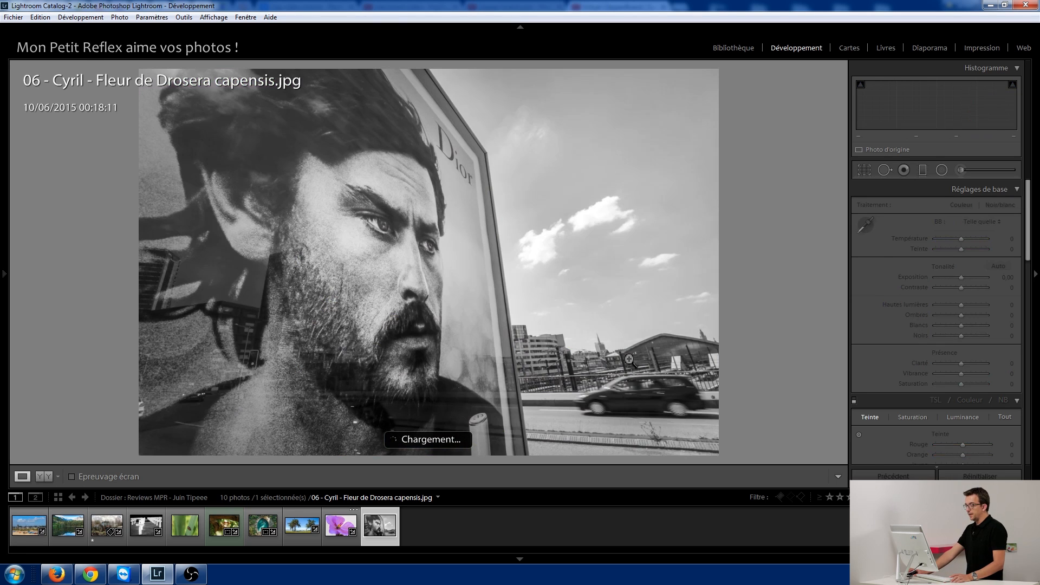